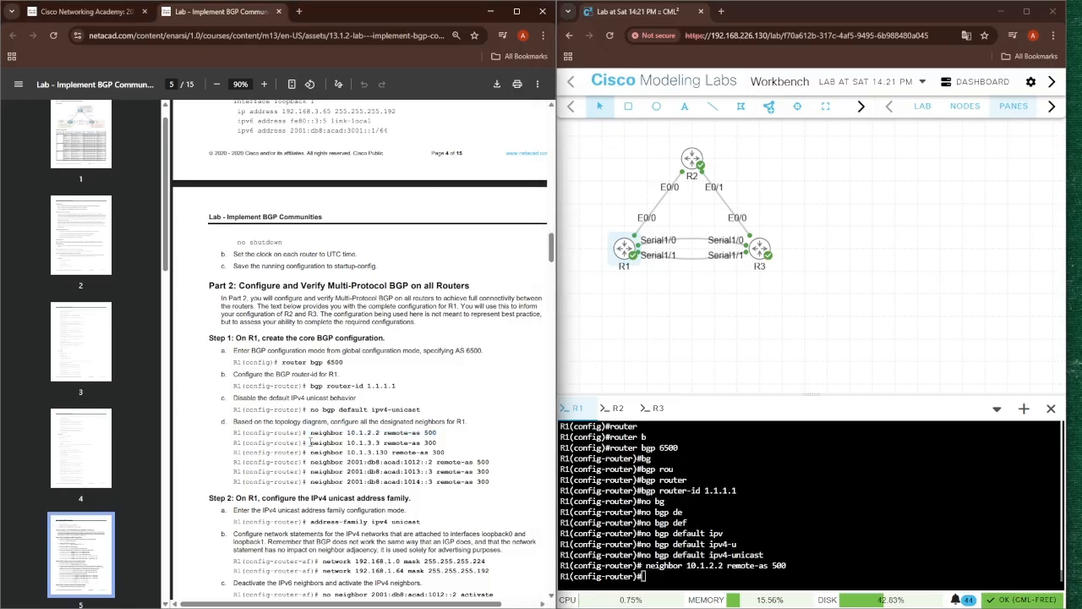
On R1, add the BGP neighbors 10.1.3.3 and 10.1.3.130 with remote-as 300, copying both commands from the lab guide
left_click_drag(306, 442, 438, 443)
key("ctrl+c")
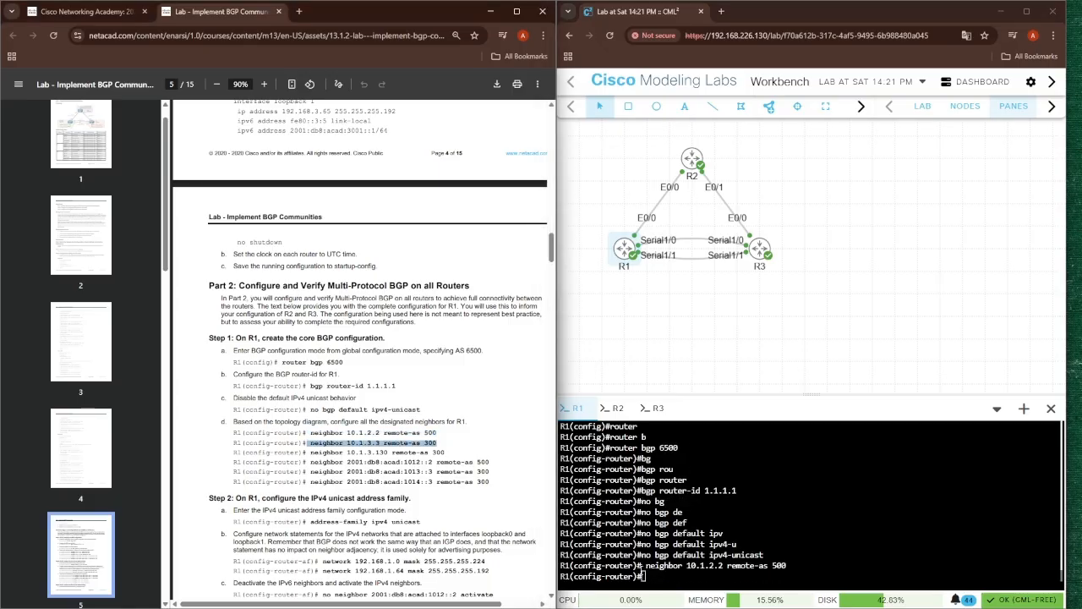
right_click(658, 577)
left_click(693, 449)
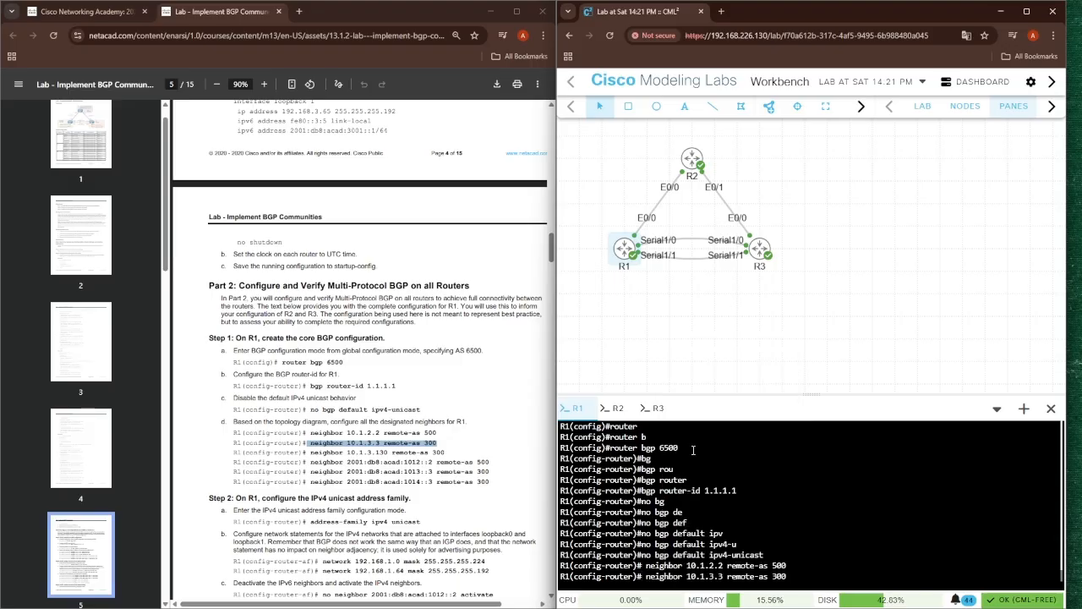
key("Return")
left_click_drag(309, 452, 448, 452)
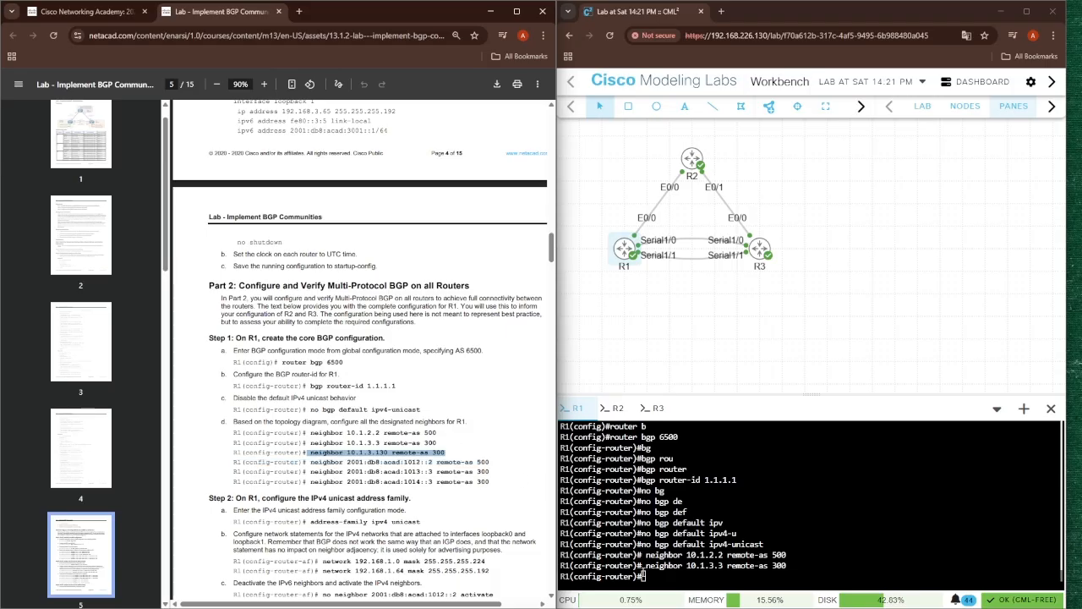
right_click(642, 575)
left_click(674, 447)
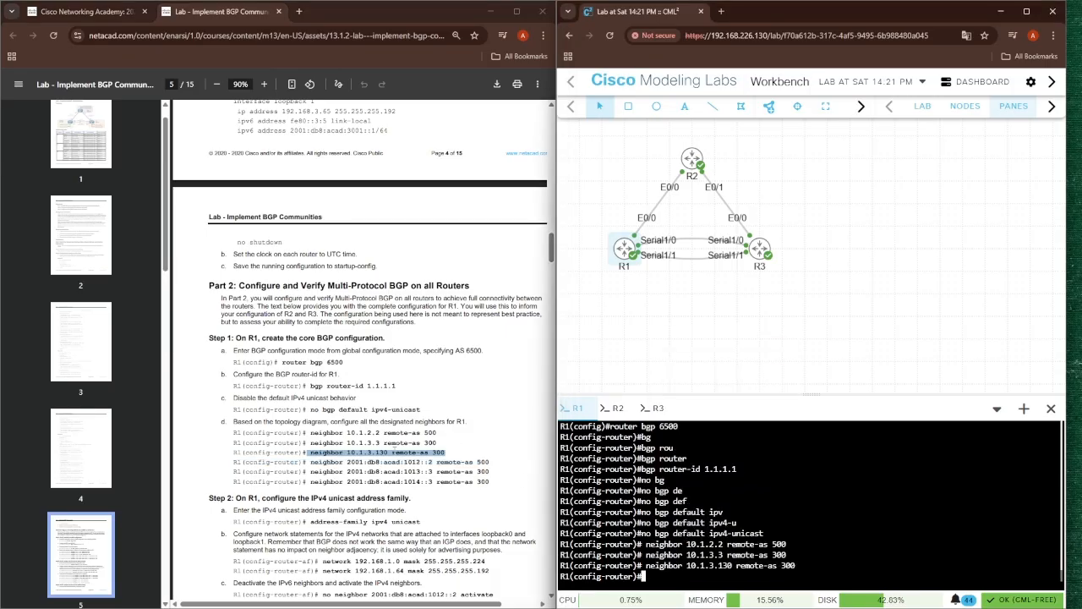
Add the IPv6 BGP neighbor 2001:db8:acad:1012::2 with remote-as 500 on R1, using the lab guide's command
left_click_drag(307, 461, 492, 461)
key("ctrl+c")
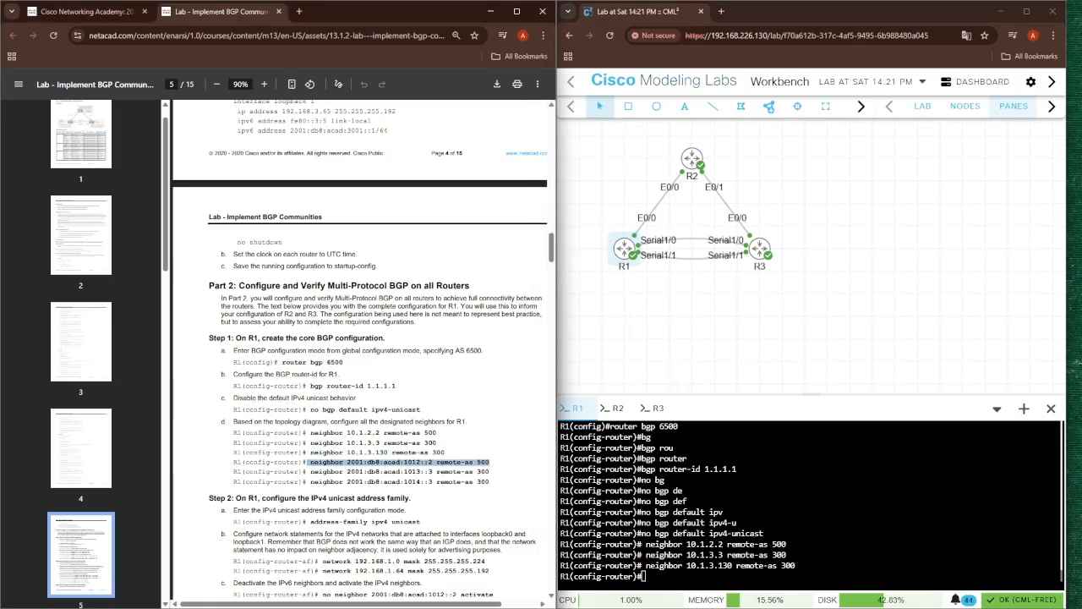
right_click(696, 576)
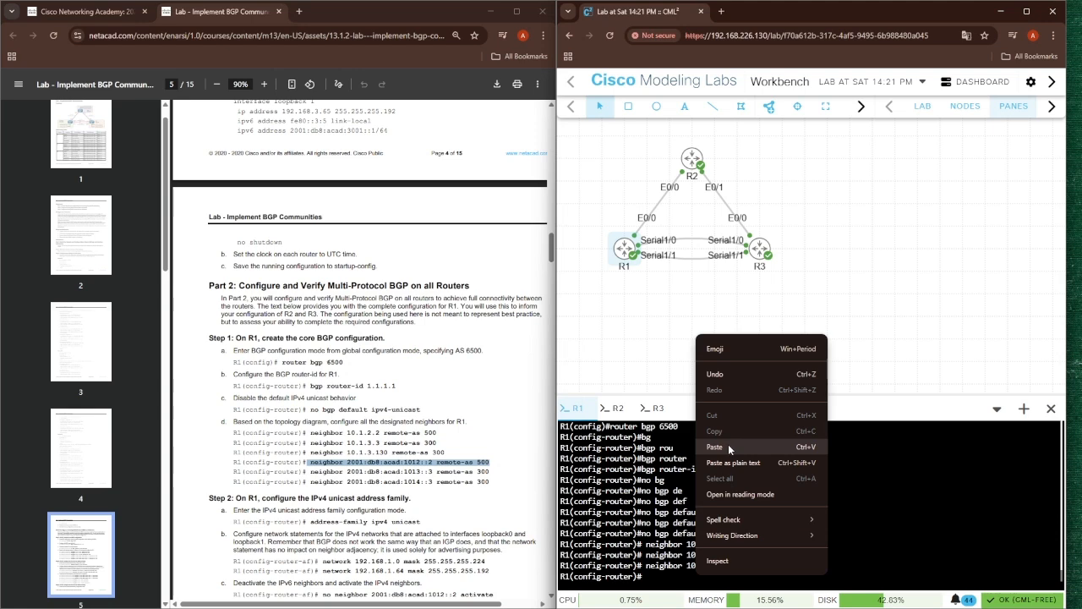
left_click(728, 447)
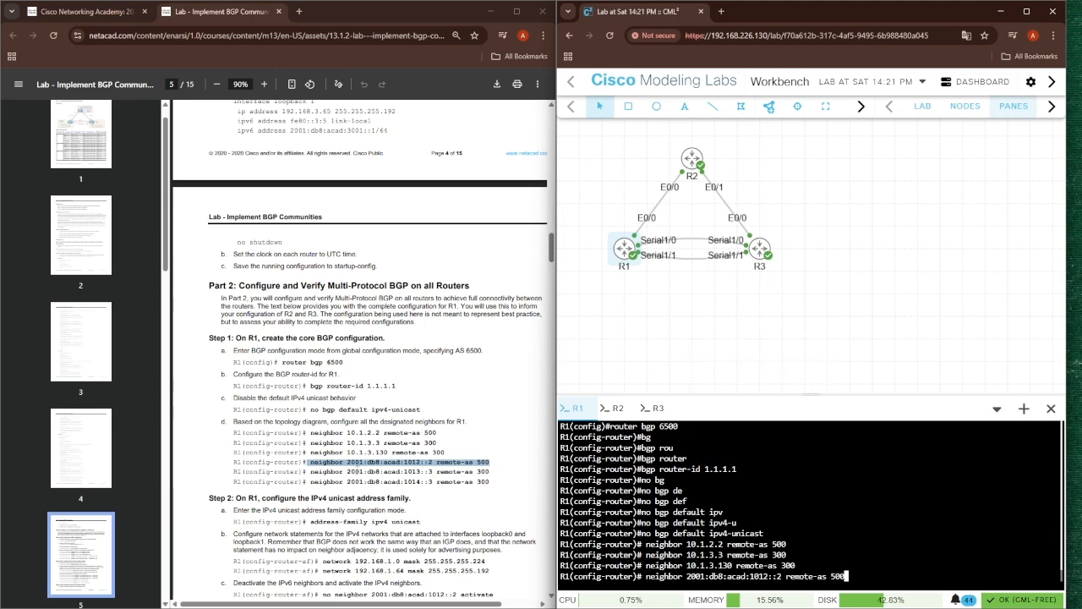
key("Return")
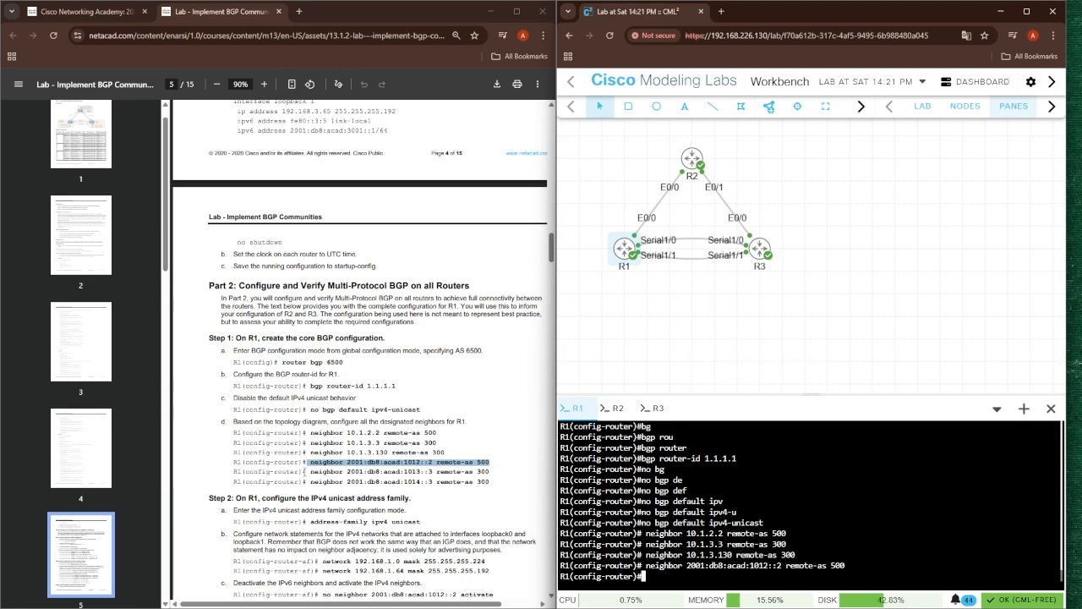
Copy the guide's command for neighbor 2001:db8:acad:1013::3 with remote-as 300 and run it in R1's BGP configuration
left_click(310, 464)
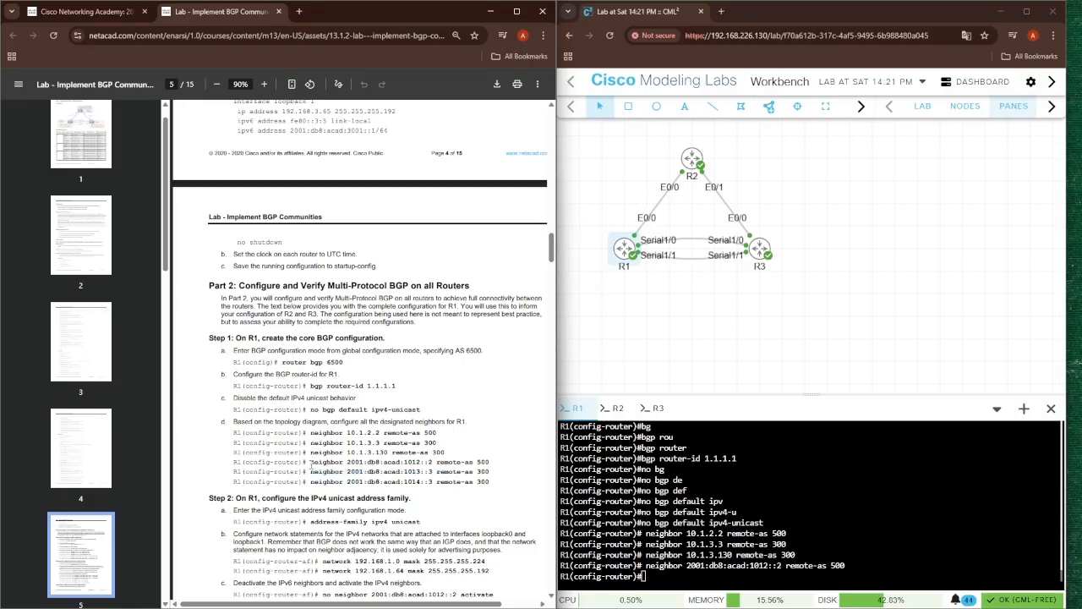
left_click_drag(308, 472, 505, 478)
key("ctrl+c")
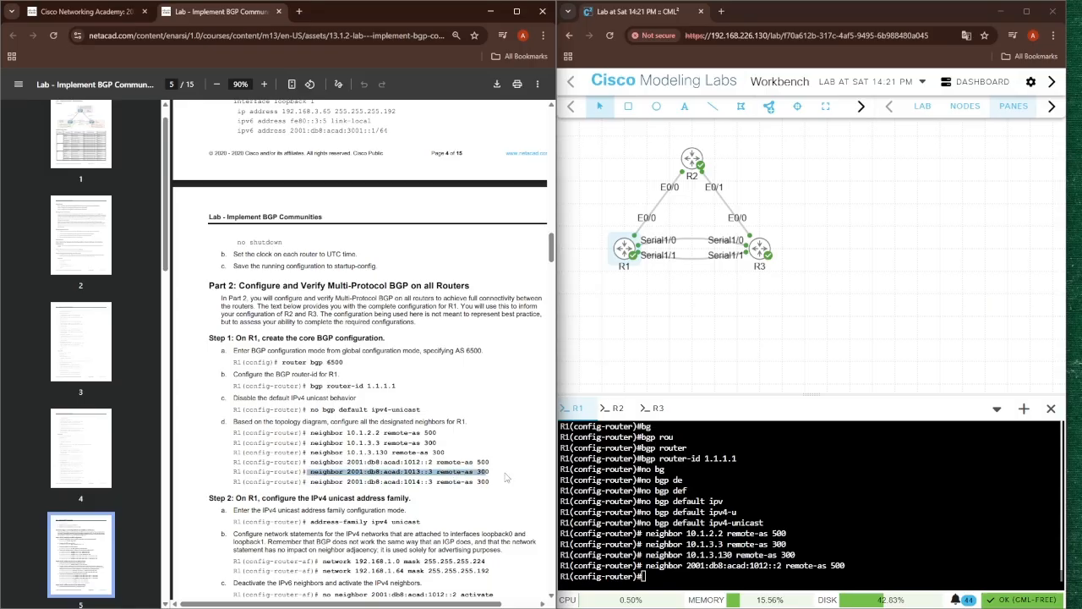
left_click(312, 471)
left_click_drag(310, 471, 530, 475)
right_click(691, 567)
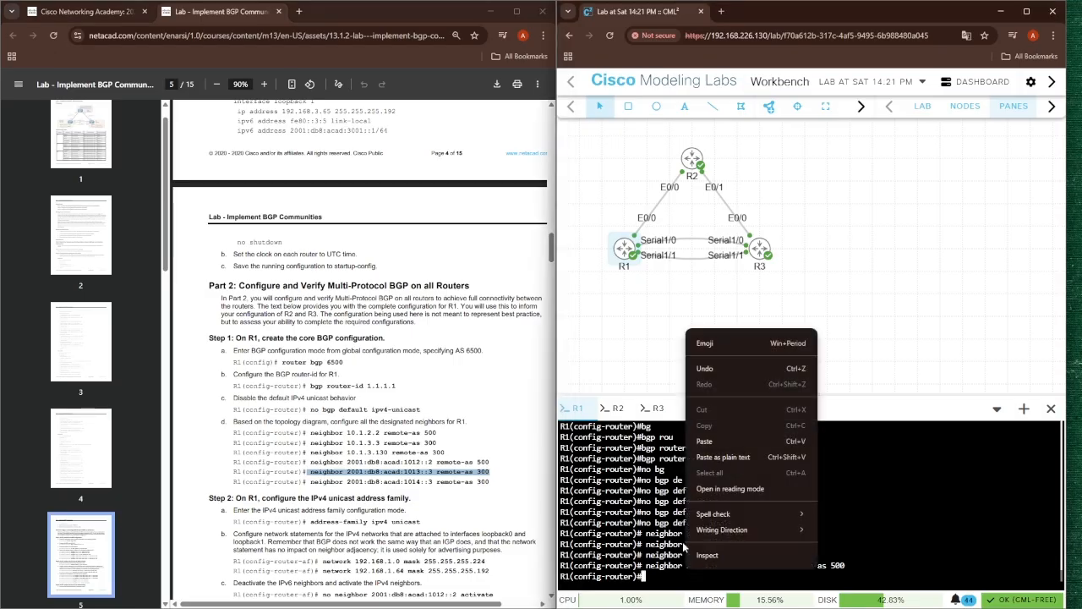
left_click(702, 445)
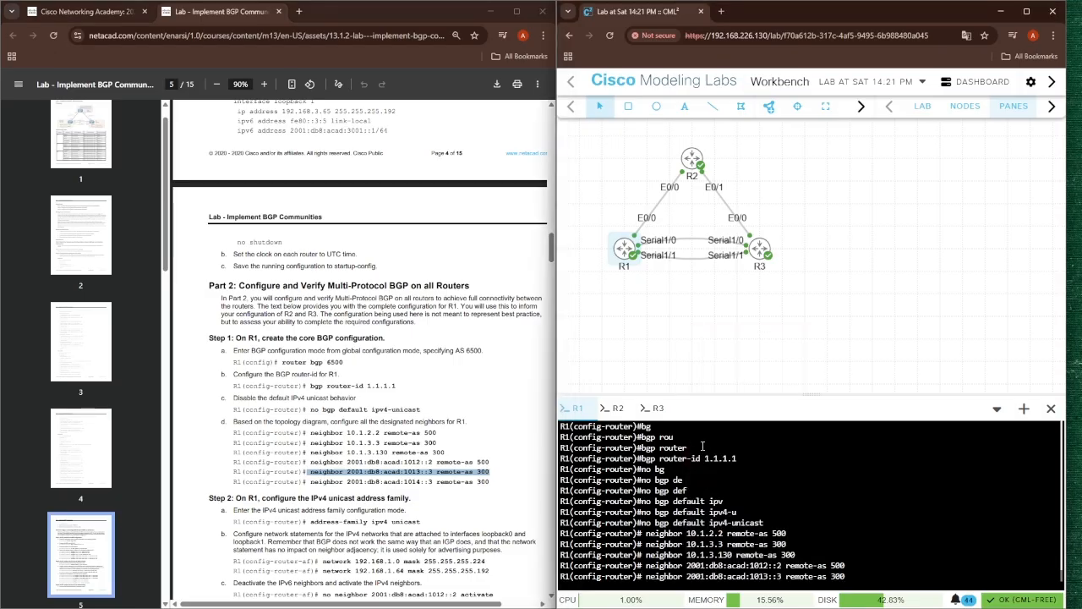
key("Return")
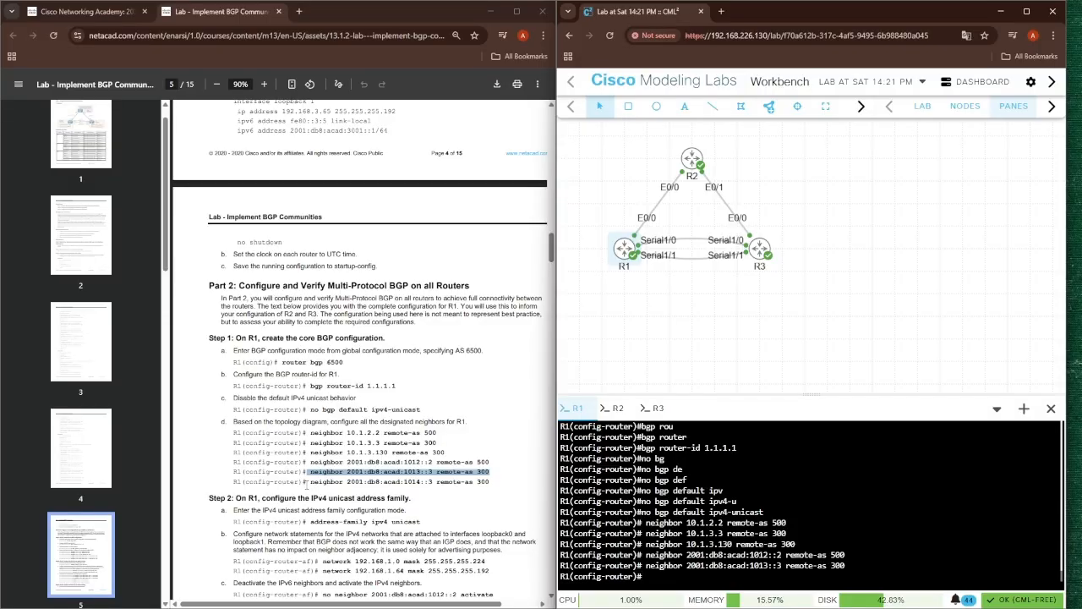
Add the last IPv6 BGP neighbor, 2001:db8:acad:1014::3 with remote-as 300, to R1 from the lab guide
left_click_drag(310, 481, 508, 482)
key("ctrl+c")
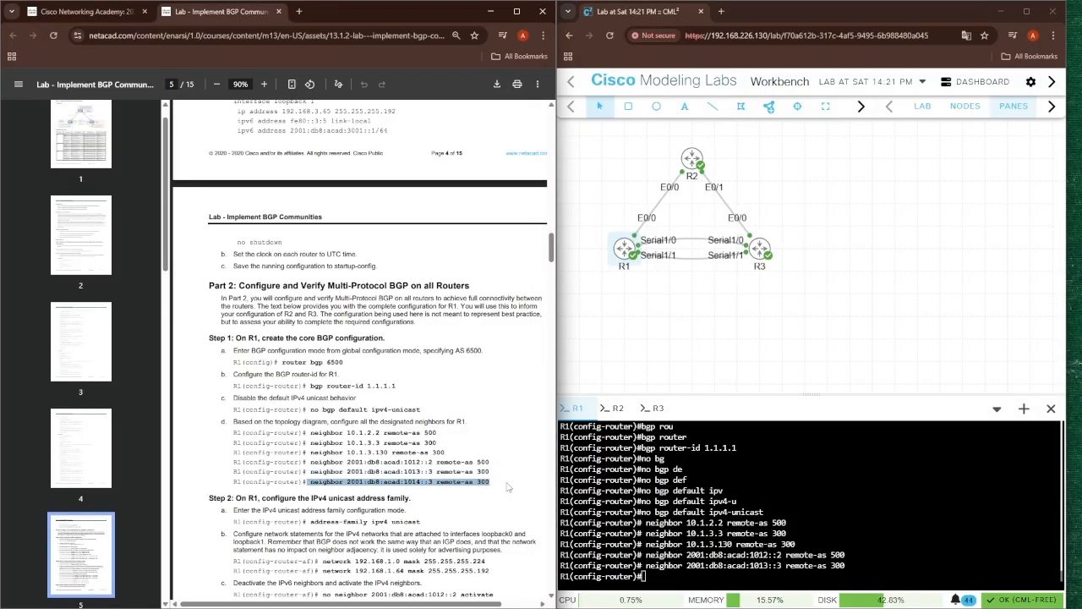
right_click(661, 578)
left_click(686, 462)
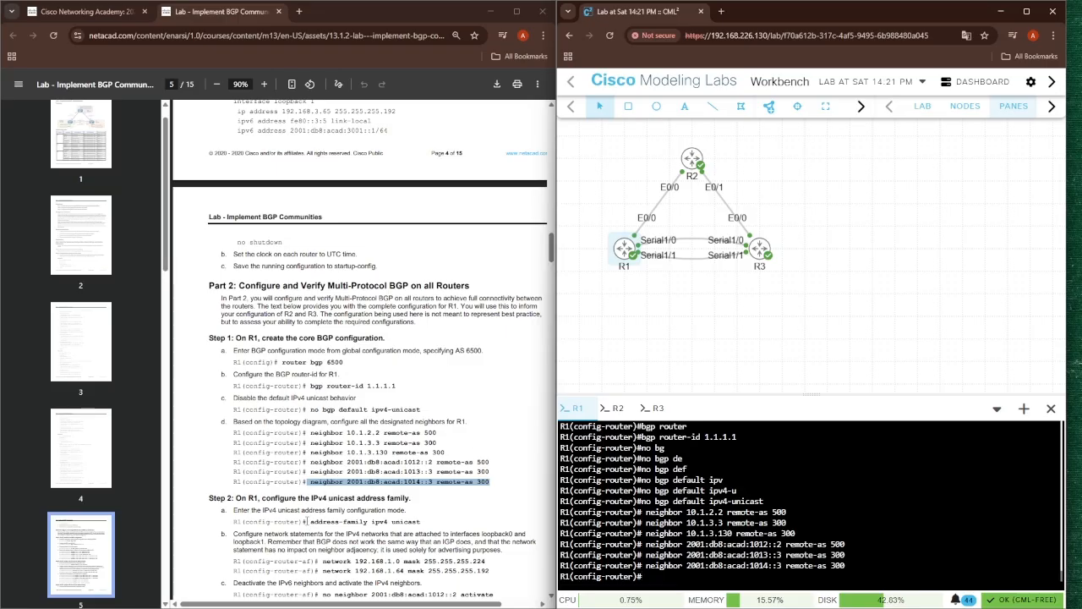
Enter R1's IPv4 unicast address family configuration with the guide's command address-family ipv4 unicast
left_click_drag(309, 522, 437, 526)
key("ctrl+c")
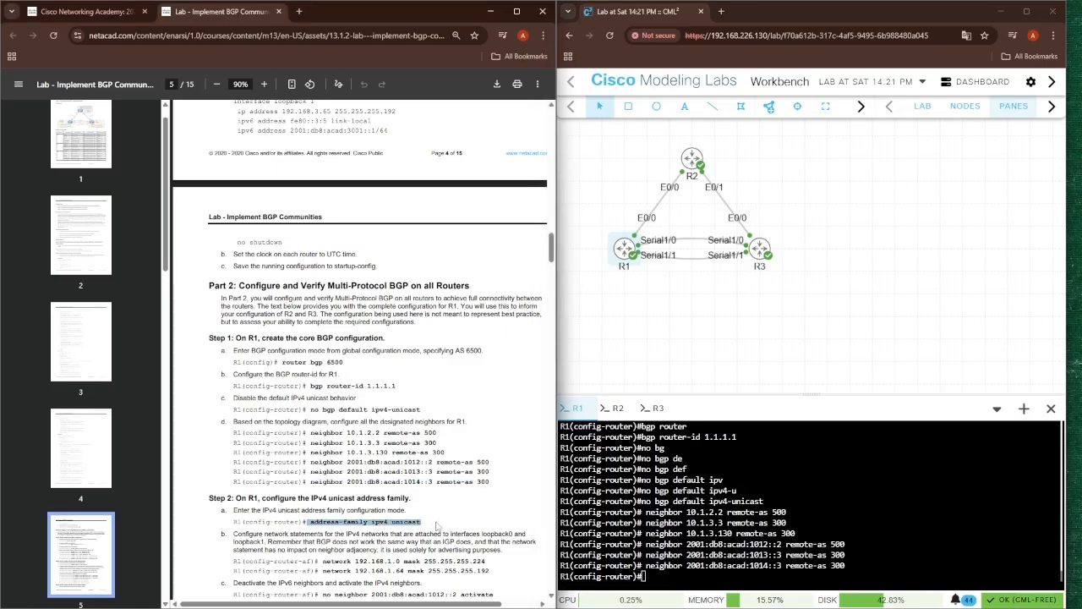
right_click(661, 578)
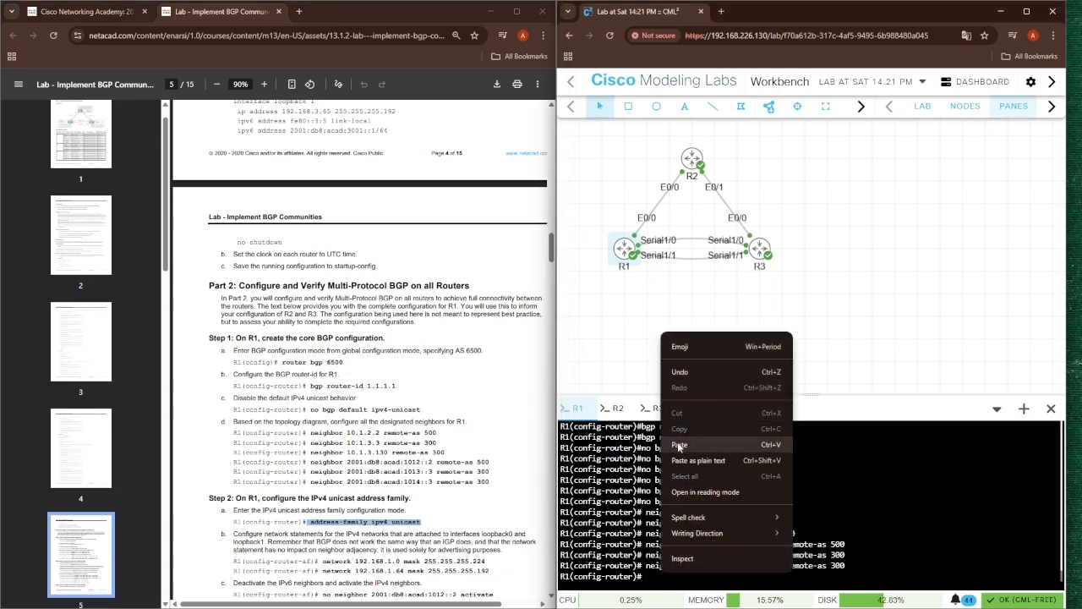
left_click(679, 446)
key("Return")
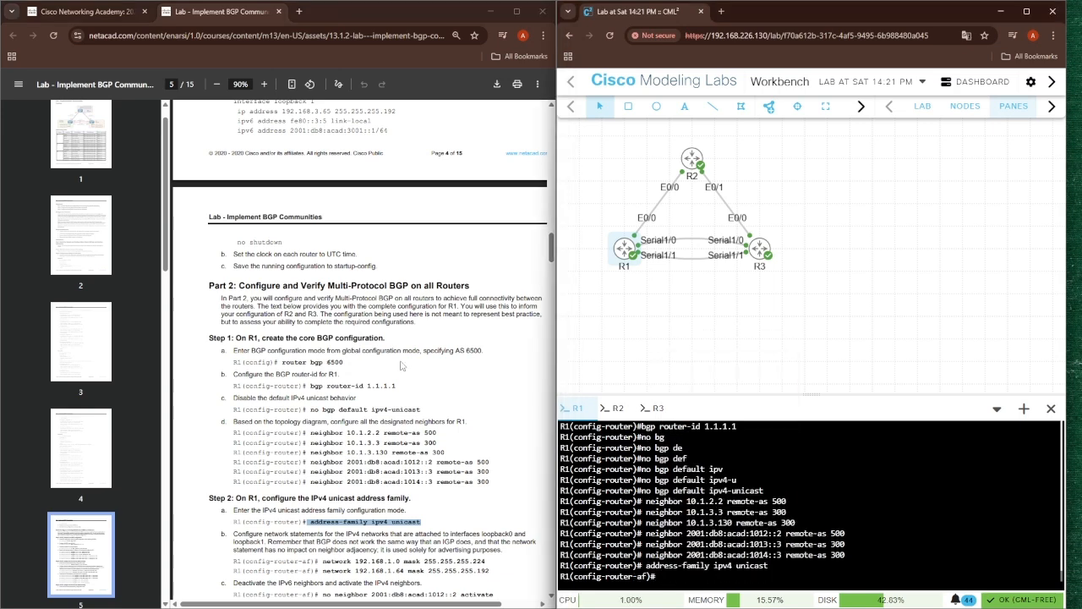
Add R1's IPv4 network statements 192.168.1.0 mask 255.255.255.224 and 192.168.1.64 mask 255.255.255.192 from the lab guide
scroll(401, 365, "down", 1)
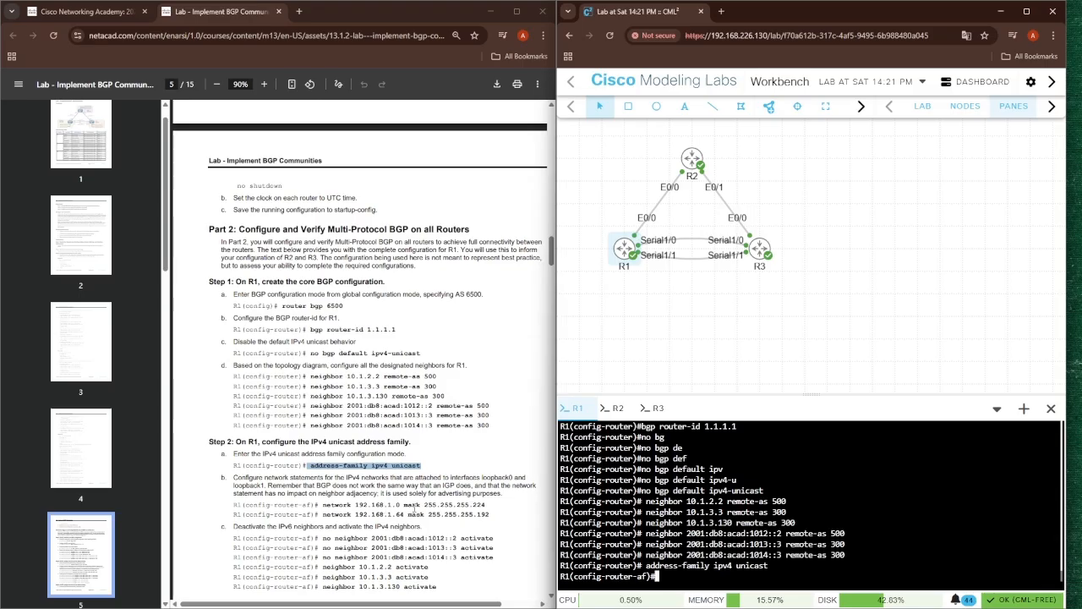
left_click(321, 503)
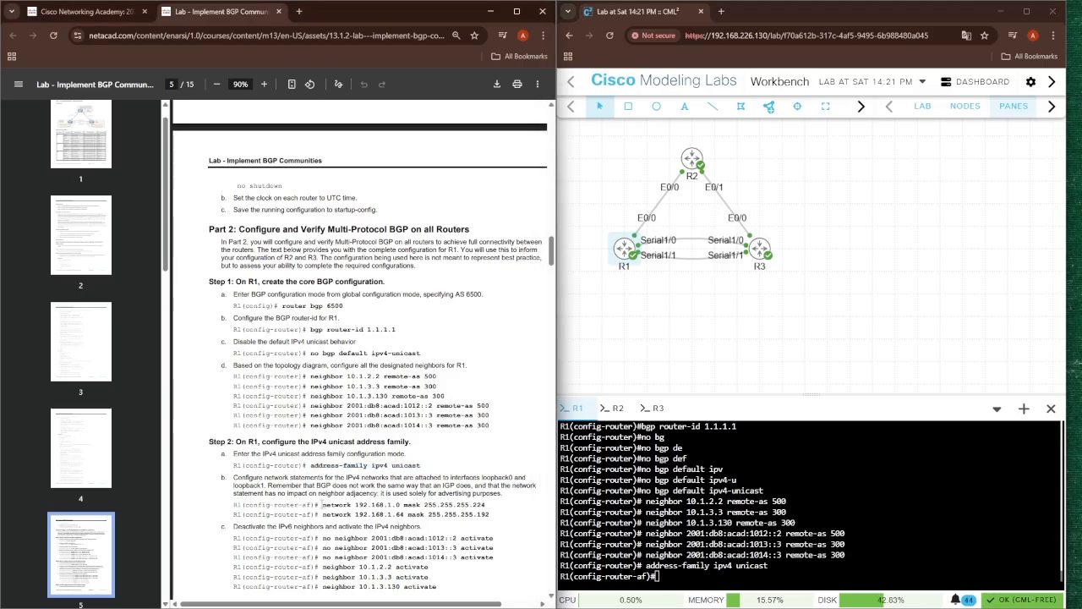
left_click_drag(323, 504, 492, 504)
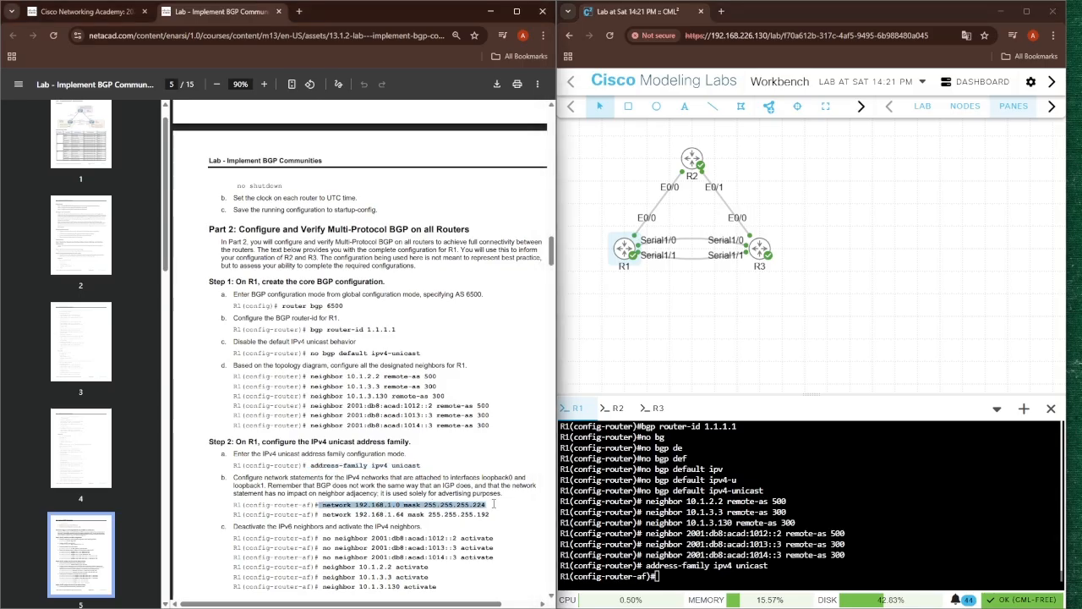
right_click(672, 575)
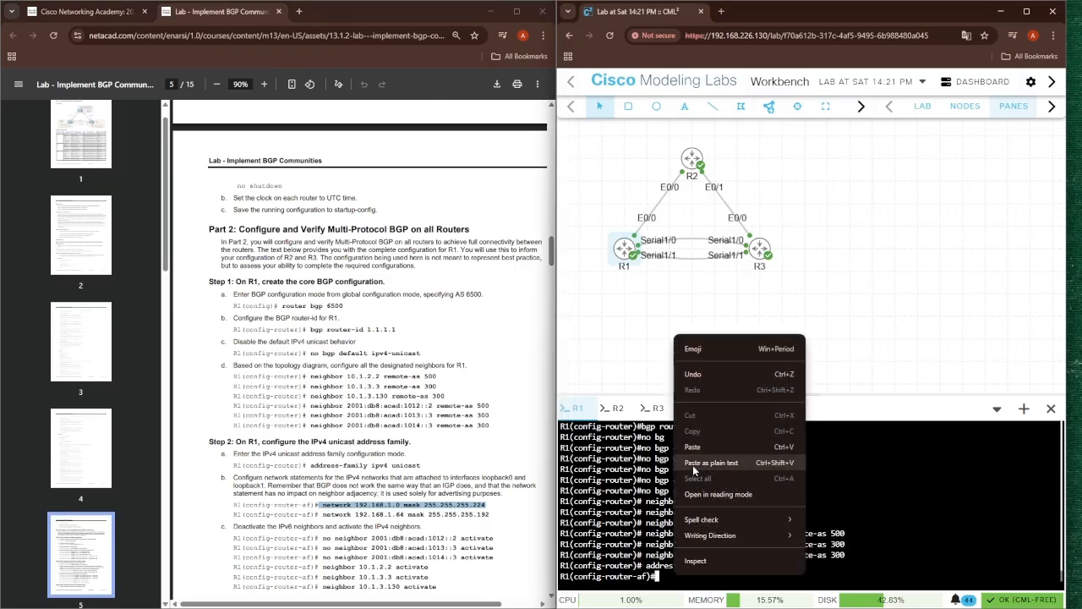
left_click(694, 448)
key("Return")
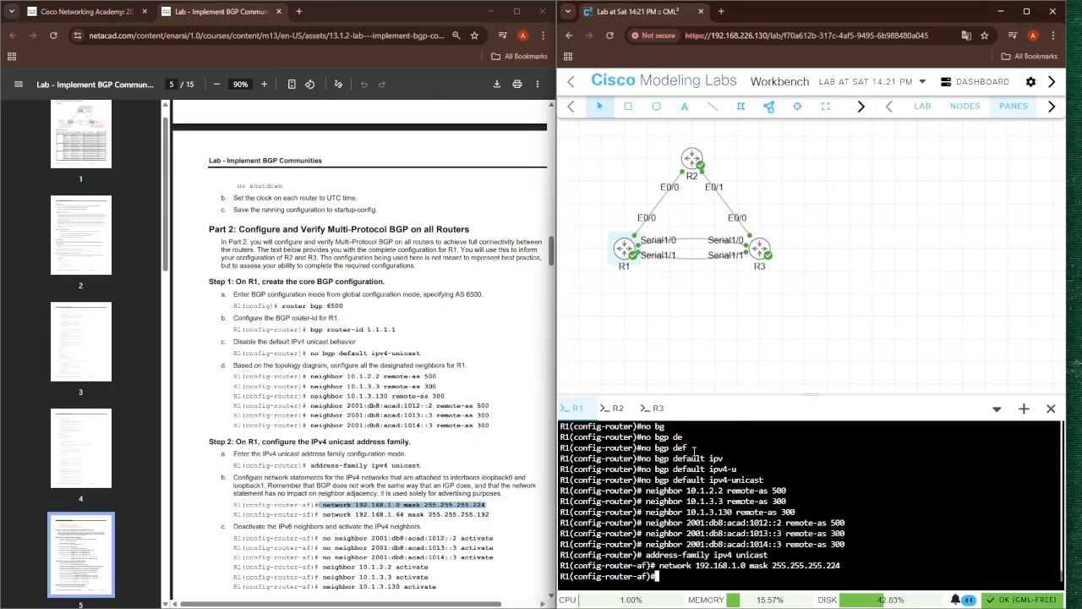
left_click_drag(321, 514, 510, 510)
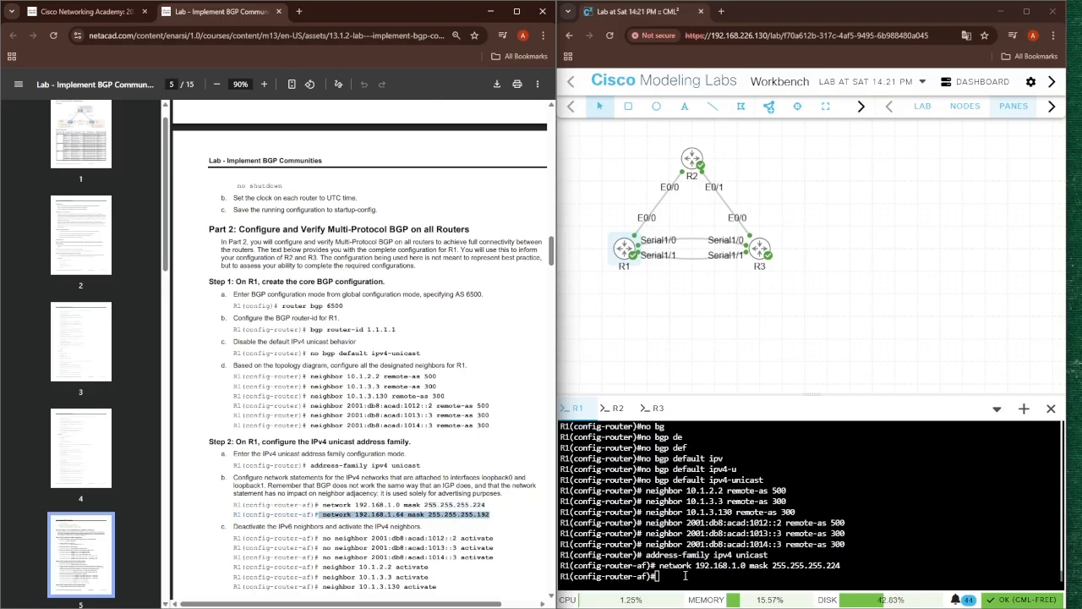
right_click(685, 576)
left_click(702, 456)
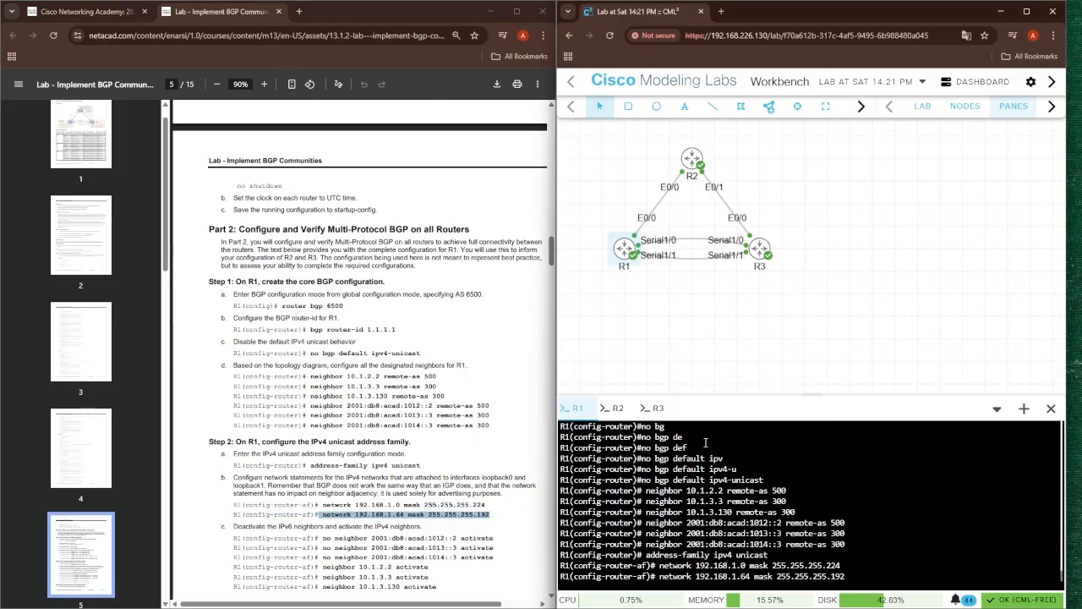
key("Return")
Deactivate the IPv6 neighbors 2001:db8:acad:1012::2 and 2001:db8:acad:1013::3 in R1's IPv4 address family with the guide's commands
scroll(348, 476, "down", 1)
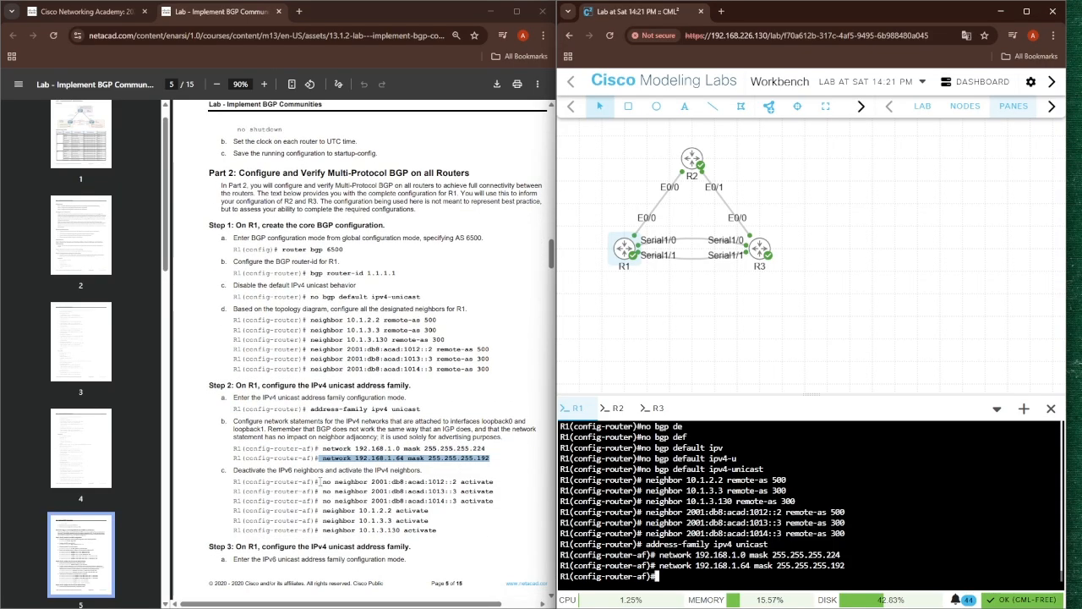
left_click_drag(322, 480, 504, 482)
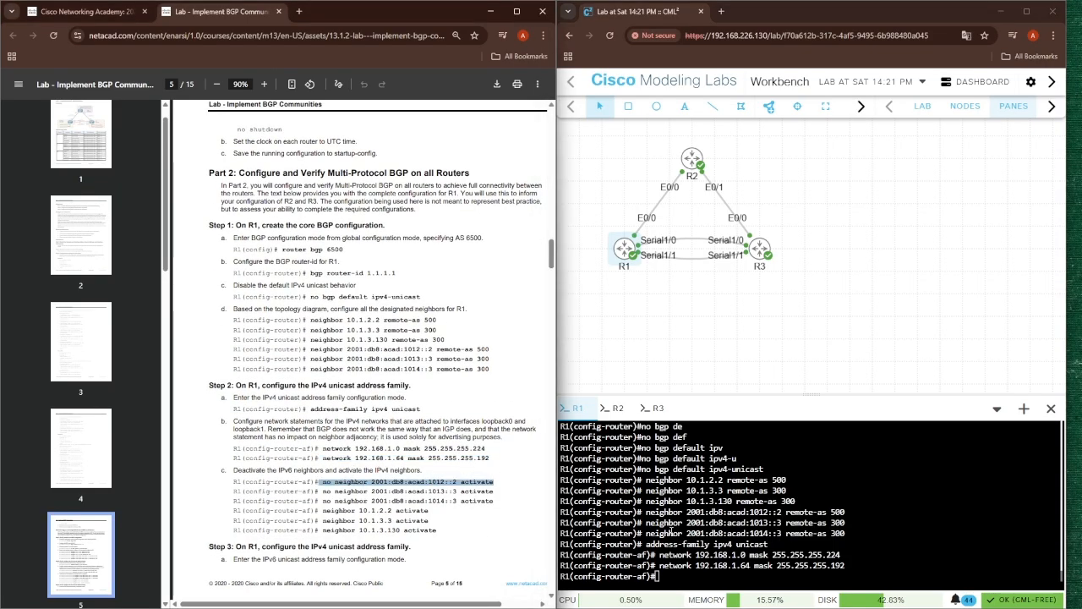
right_click(687, 573)
left_click(706, 442)
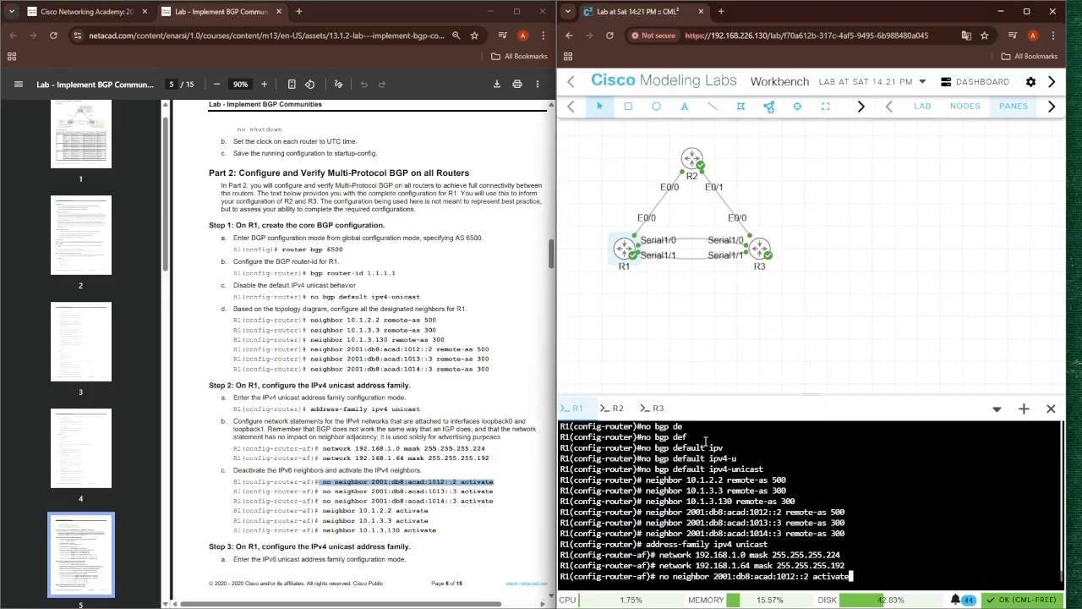
key("Return")
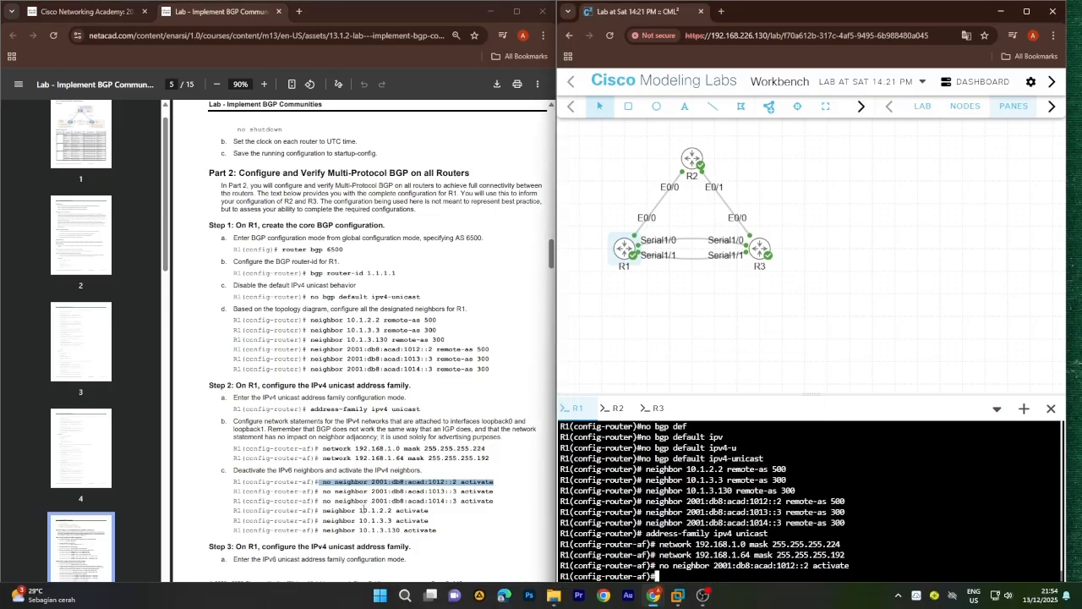
left_click_drag(318, 490, 499, 490)
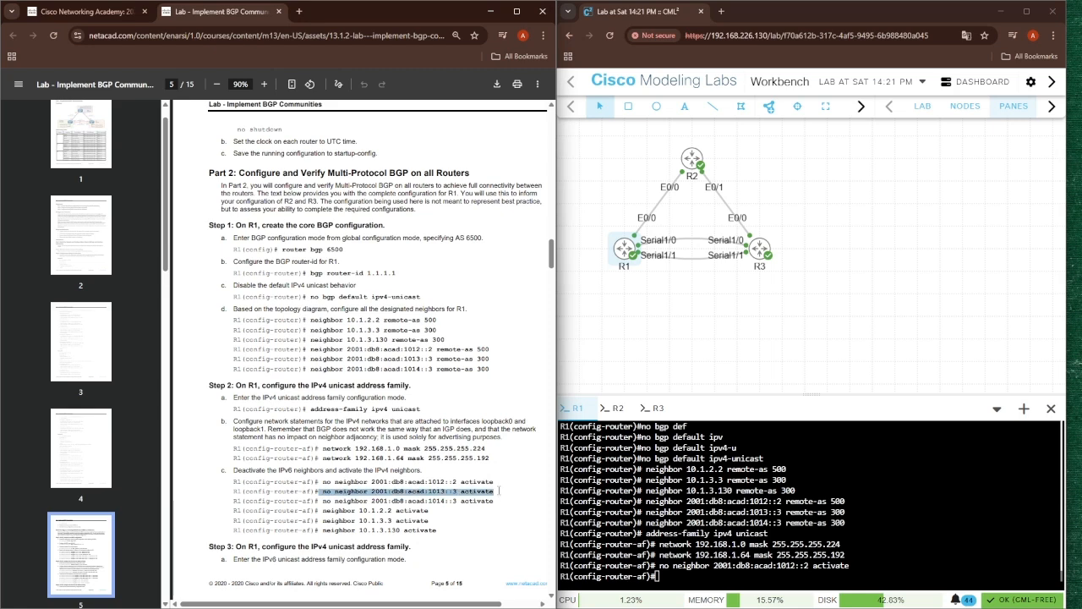
right_click(683, 577)
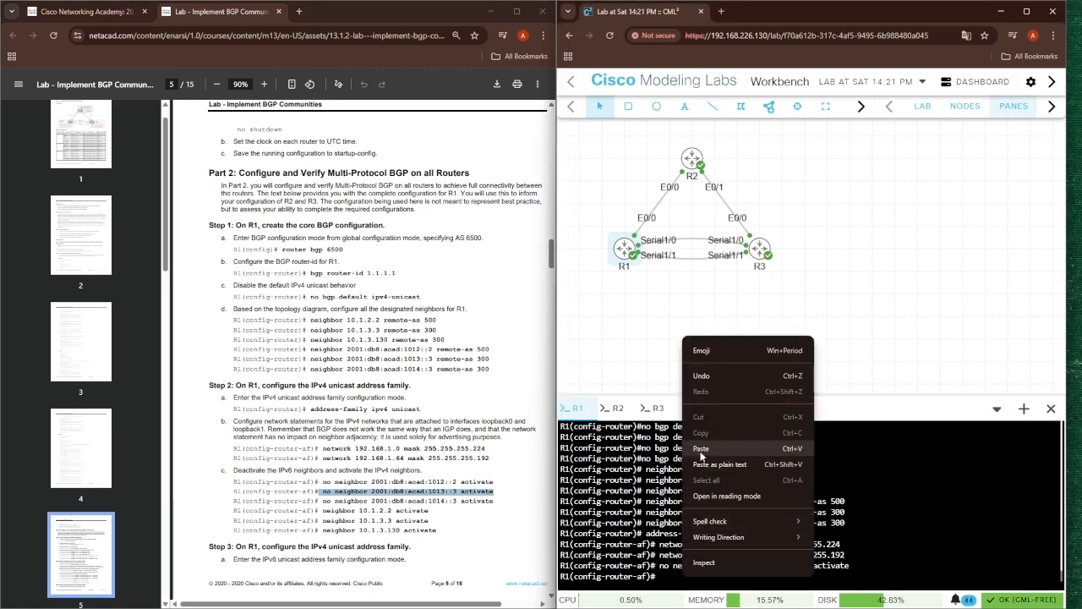
left_click(701, 450)
key("Return")
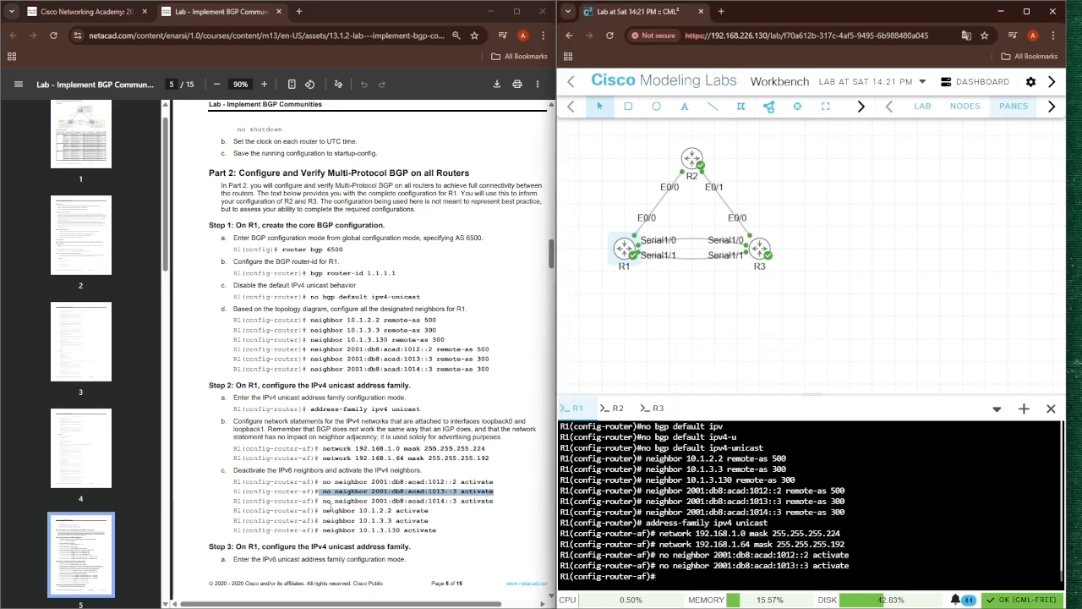
Deactivate the remaining IPv6 neighbor 2001:db8:acad:1014::3 in R1's IPv4 address family
left_click_drag(318, 501, 493, 502)
key("ctrl+c")
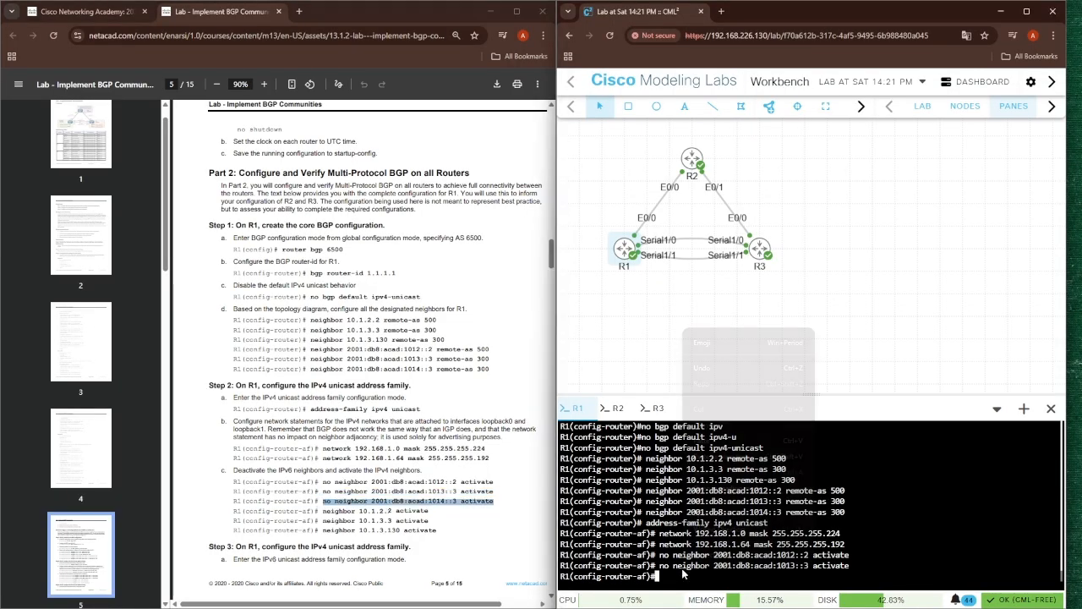
right_click(683, 575)
left_click(685, 441)
key("Return")
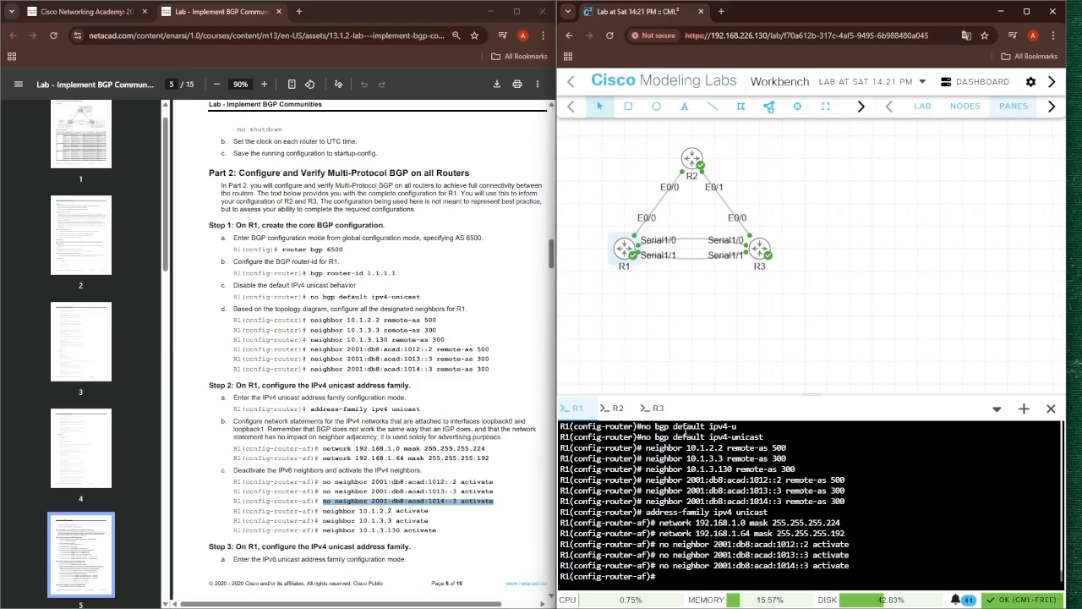
Activate the IPv4 neighbors 10.1.2.2 and 10.1.3.3 in R1's IPv4 address family with the lab guide's commands
left_click_drag(322, 511, 459, 516)
key("ctrl+c")
right_click(681, 577)
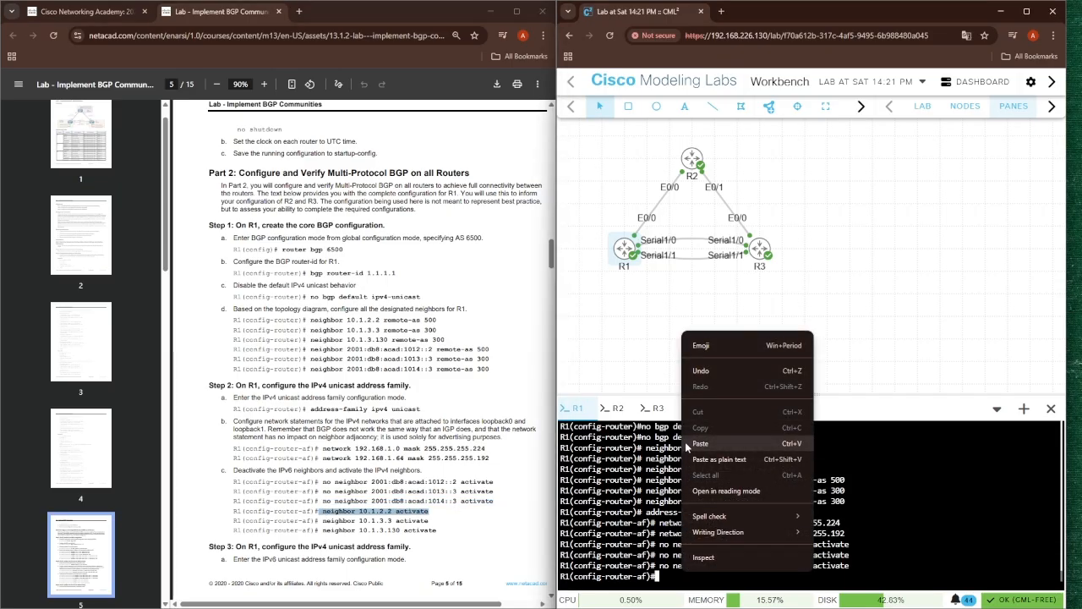
left_click(689, 443)
key("Return")
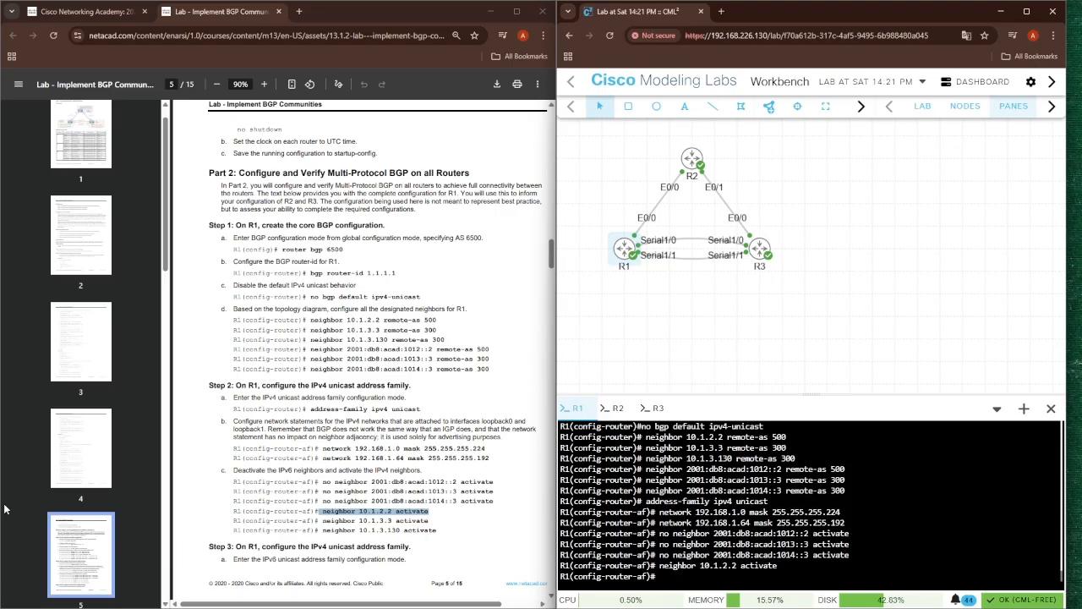
left_click_drag(322, 520, 433, 520)
key("ctrl+c")
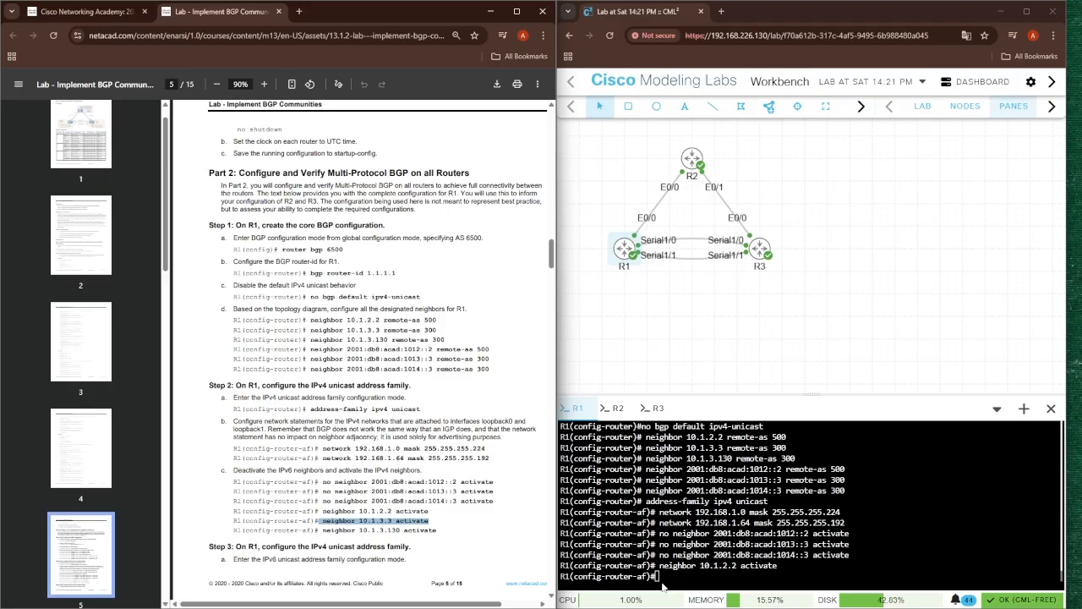
right_click(672, 575)
left_click(684, 461)
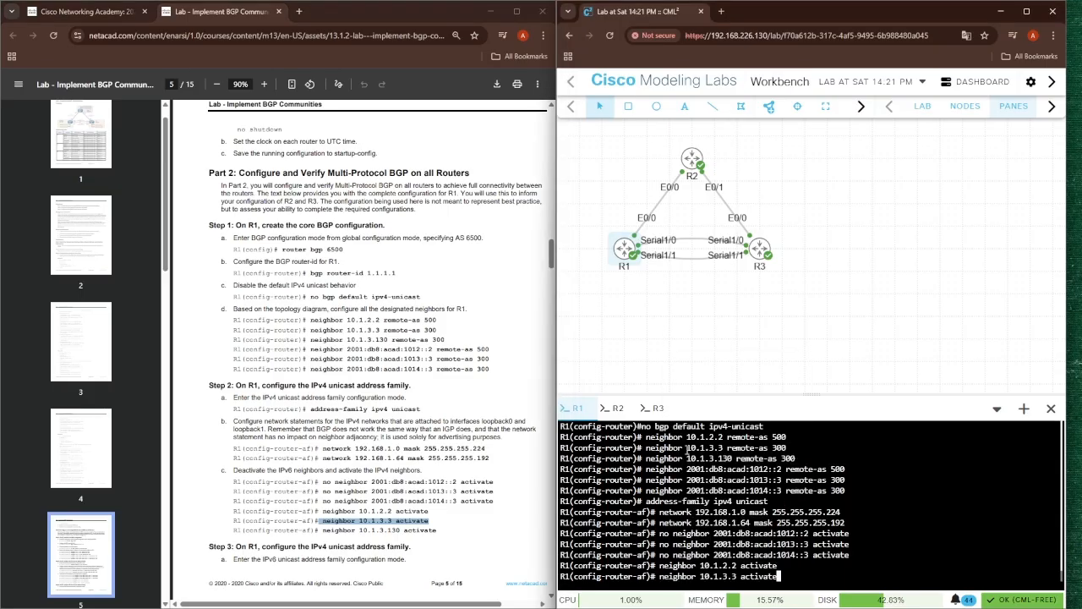
key("Return")
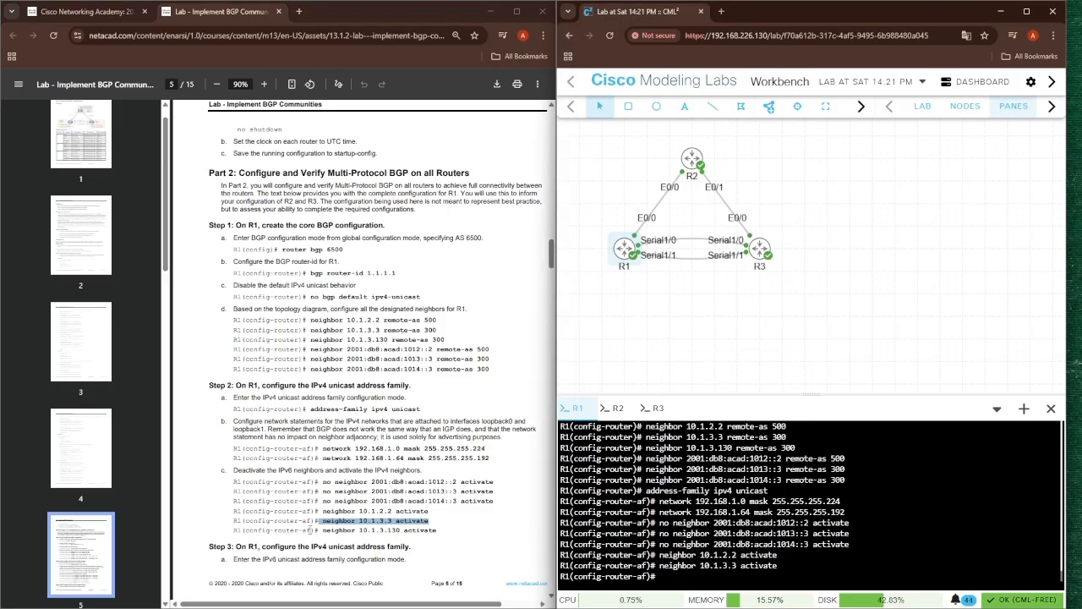
Activate the remaining IPv4 neighbor 10.1.3.130 in R1's IPv4 address family with the guide's command
left_click_drag(322, 530, 450, 528)
key("ctrl+c")
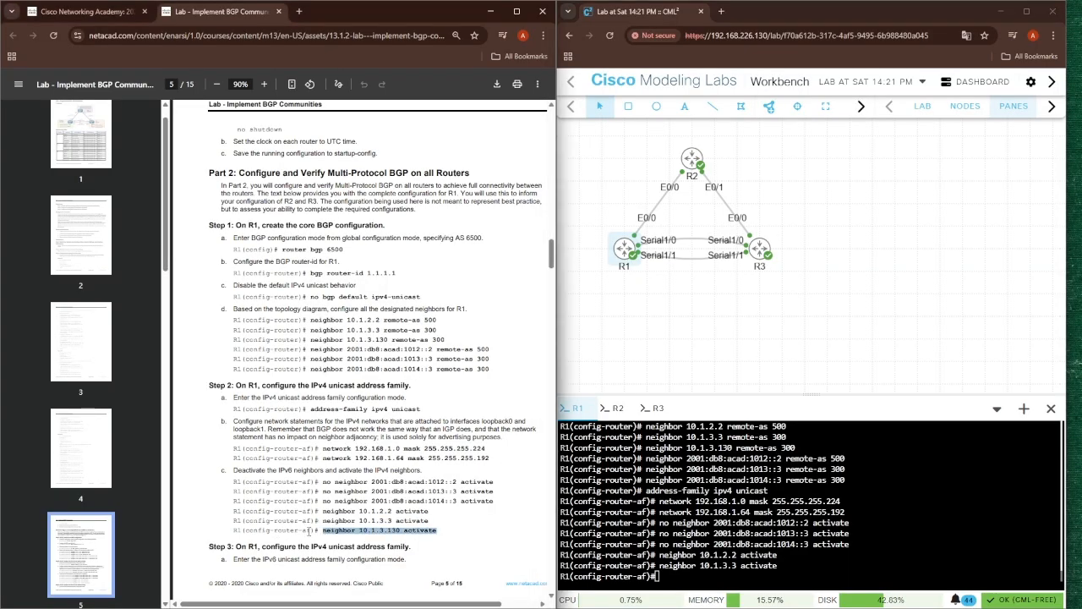
left_click(317, 529)
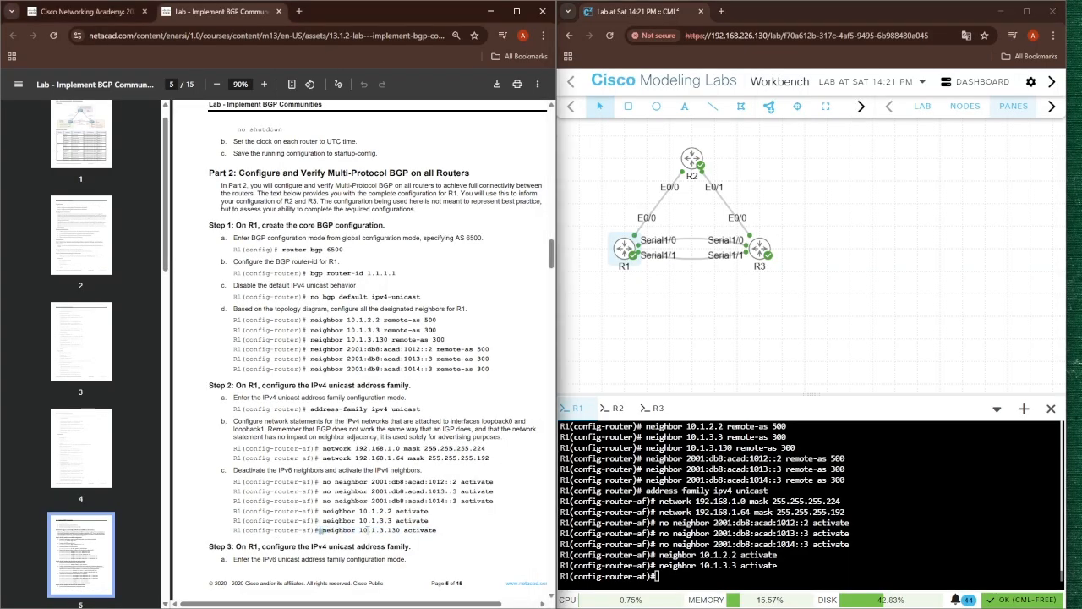
left_click(436, 532)
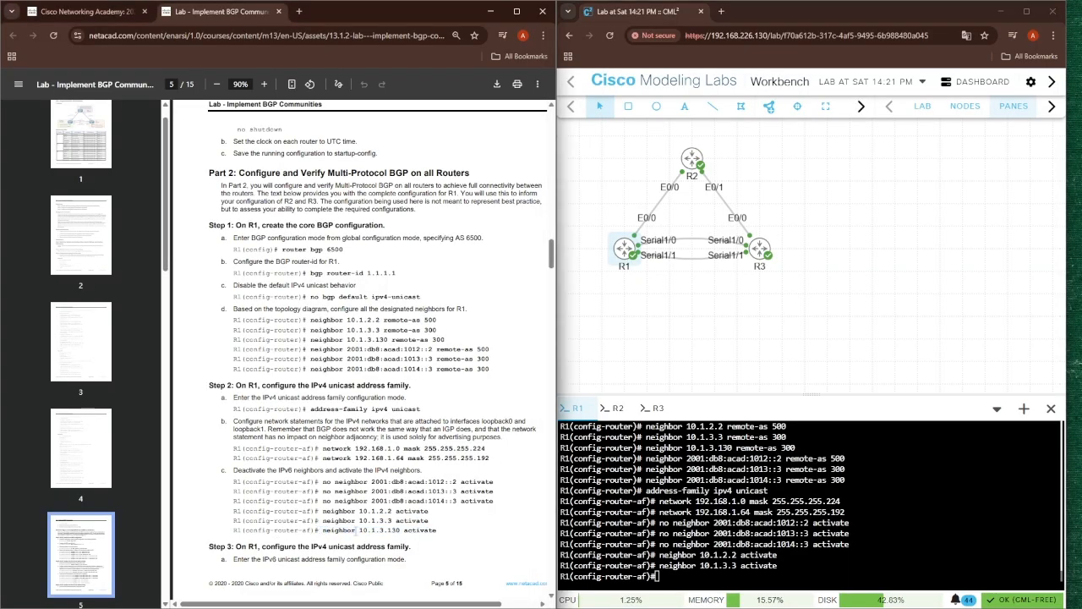
left_click_drag(321, 530, 426, 530)
left_click(319, 530)
left_click_drag(318, 529, 463, 536)
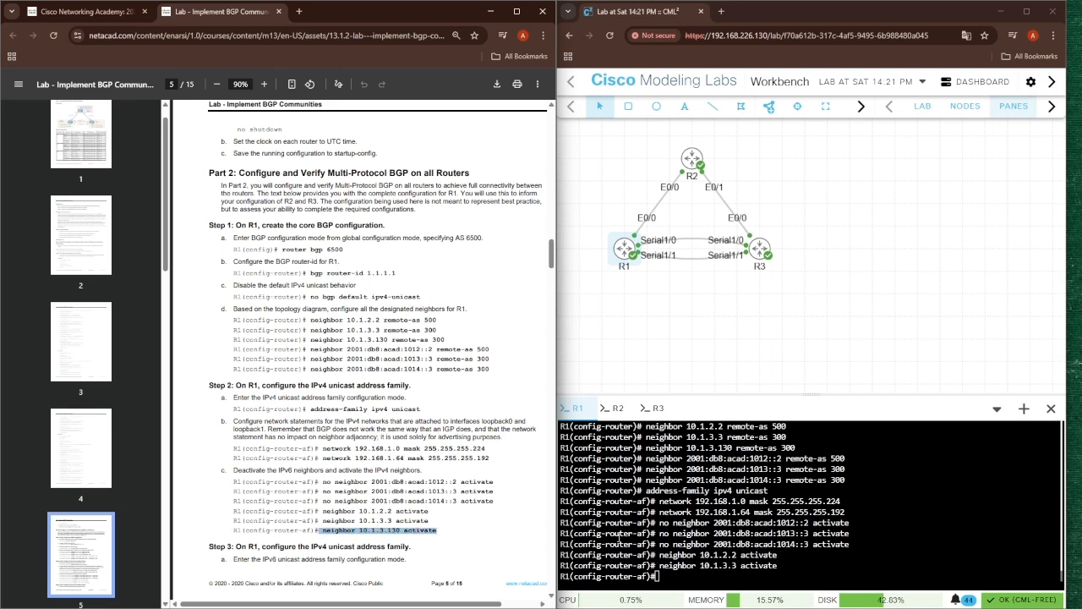
right_click(689, 580)
left_click(713, 450)
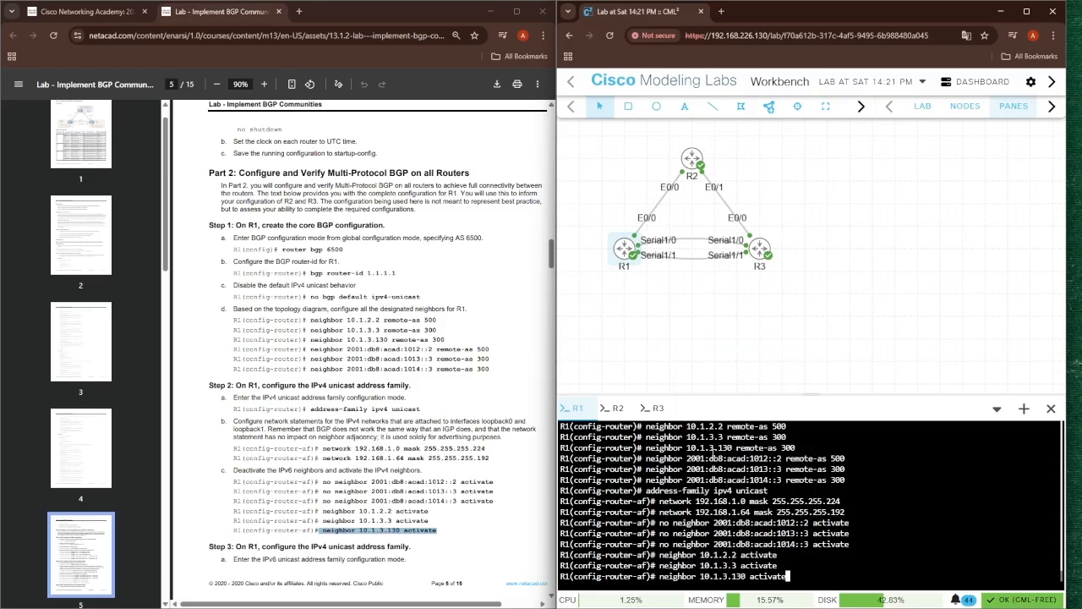
key("Return")
Exit R1's IPv4 address family and enter IPv6 unicast address family configuration with address-family ipv6 unicast
scroll(452, 461, "down", 4)
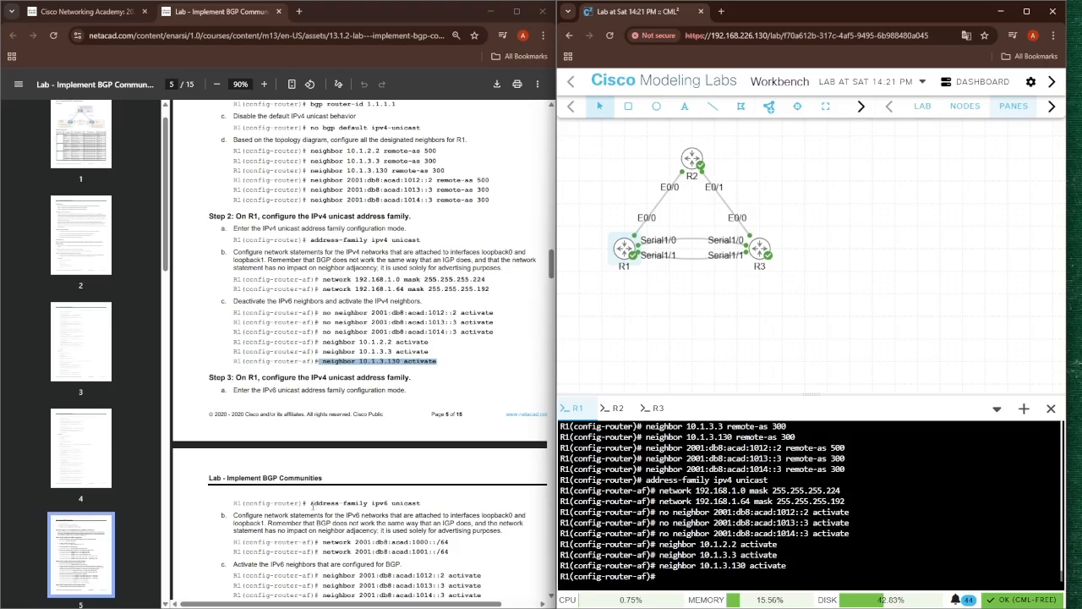
left_click_drag(310, 502, 336, 504)
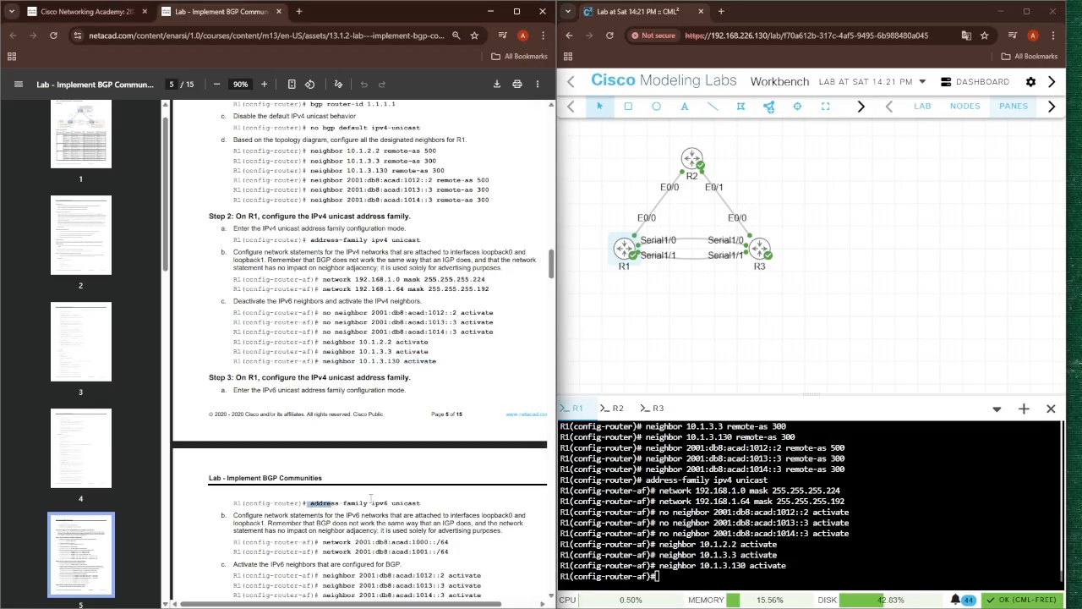
left_click(371, 496)
left_click(677, 581)
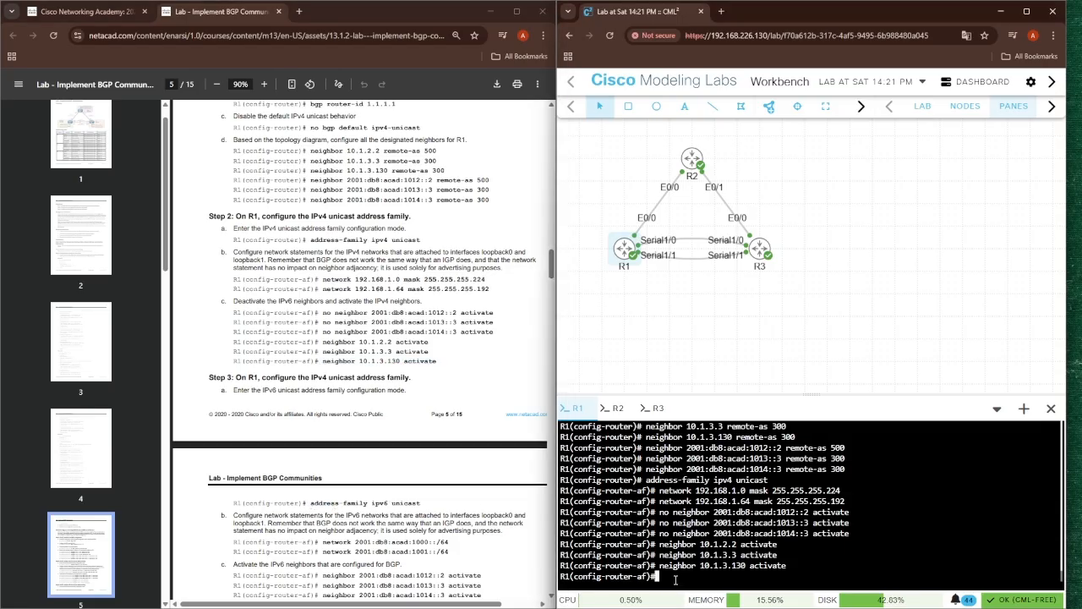
type("exit")
key("Return")
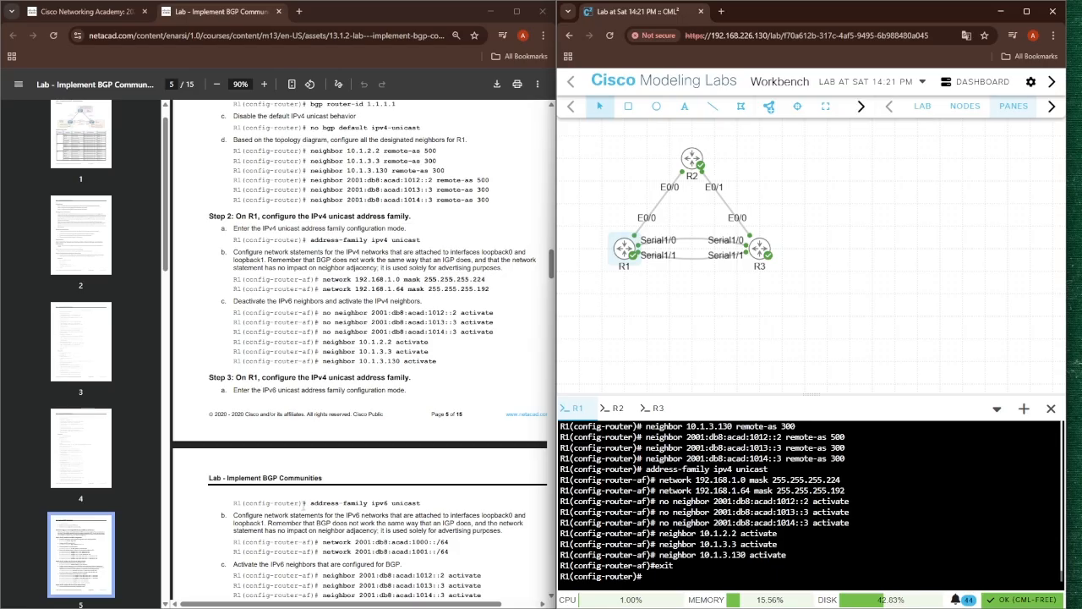
left_click_drag(307, 502, 421, 502)
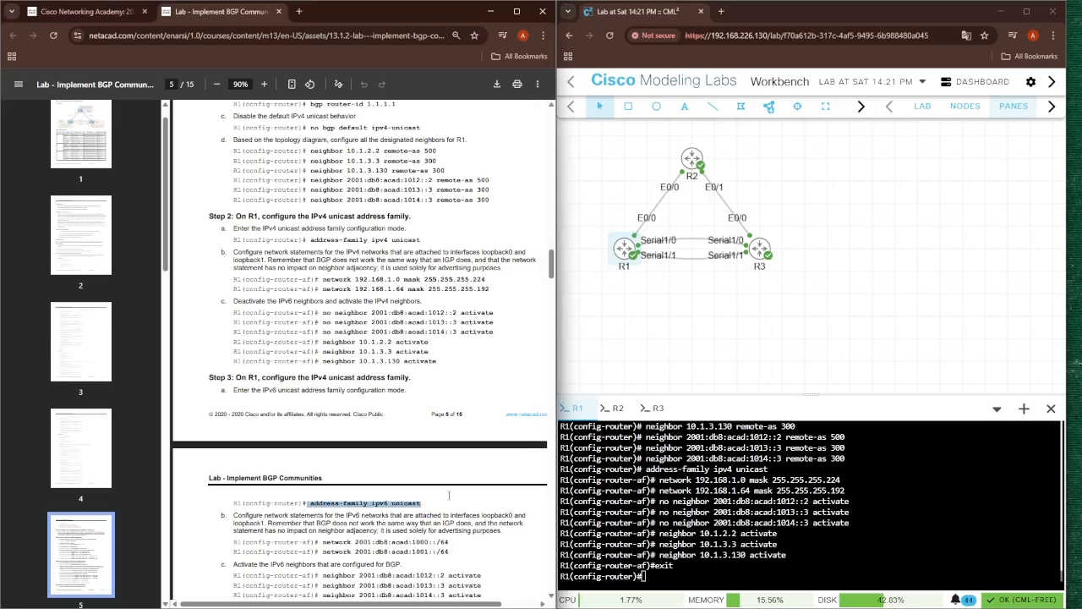
right_click(683, 572)
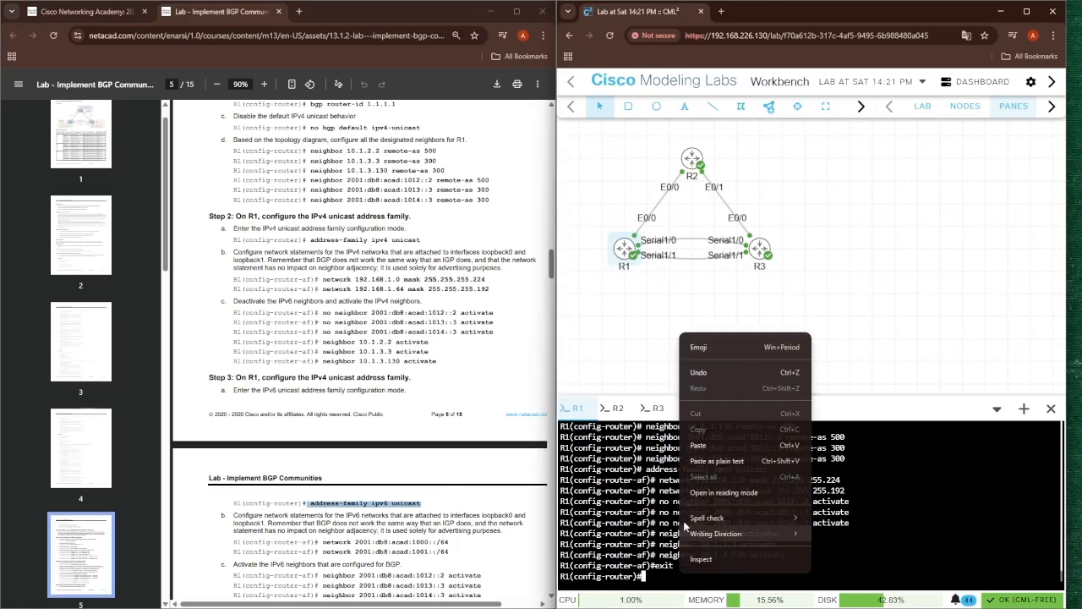
left_click(700, 452)
key("Return")
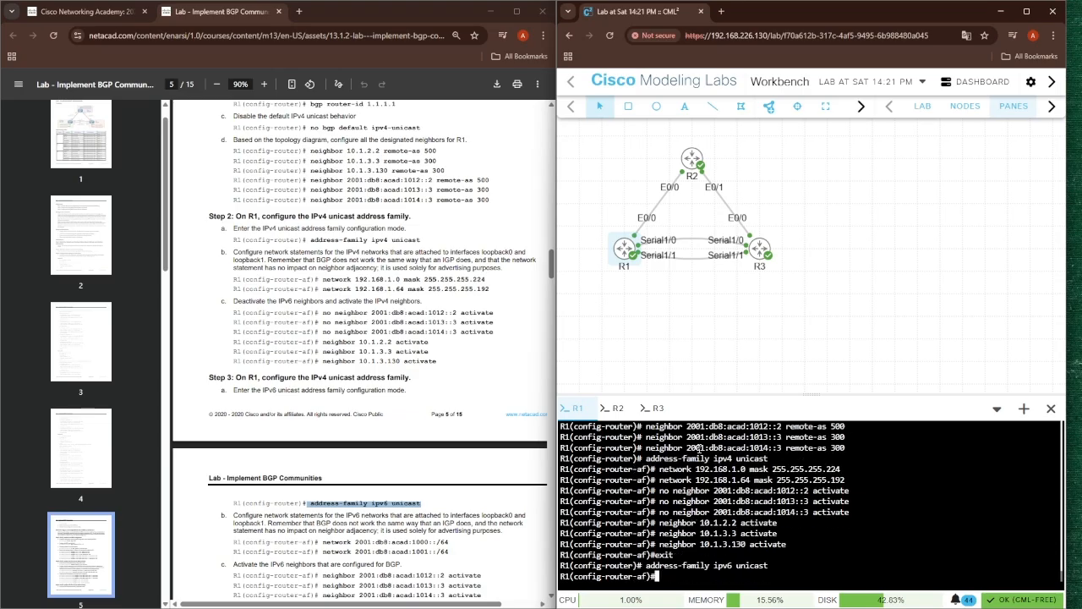
Add R1's IPv6 network statements 2001:db8:acad:1000::/64 and 2001:db8:acad:1001::/64 from the lab guide
scroll(360, 338, "down", 1)
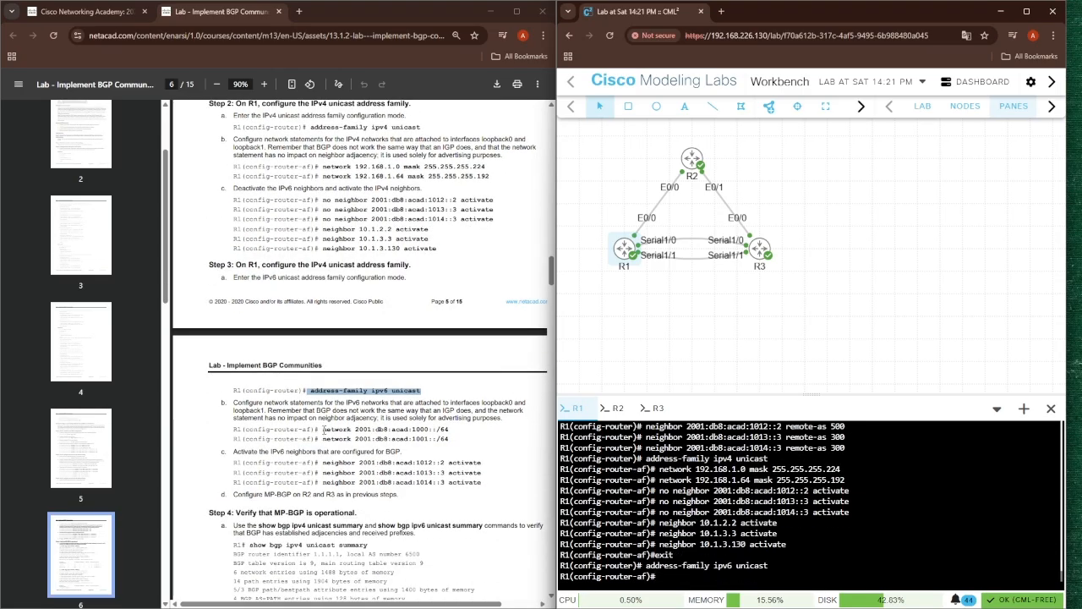
left_click_drag(324, 430, 448, 434)
left_click(342, 430)
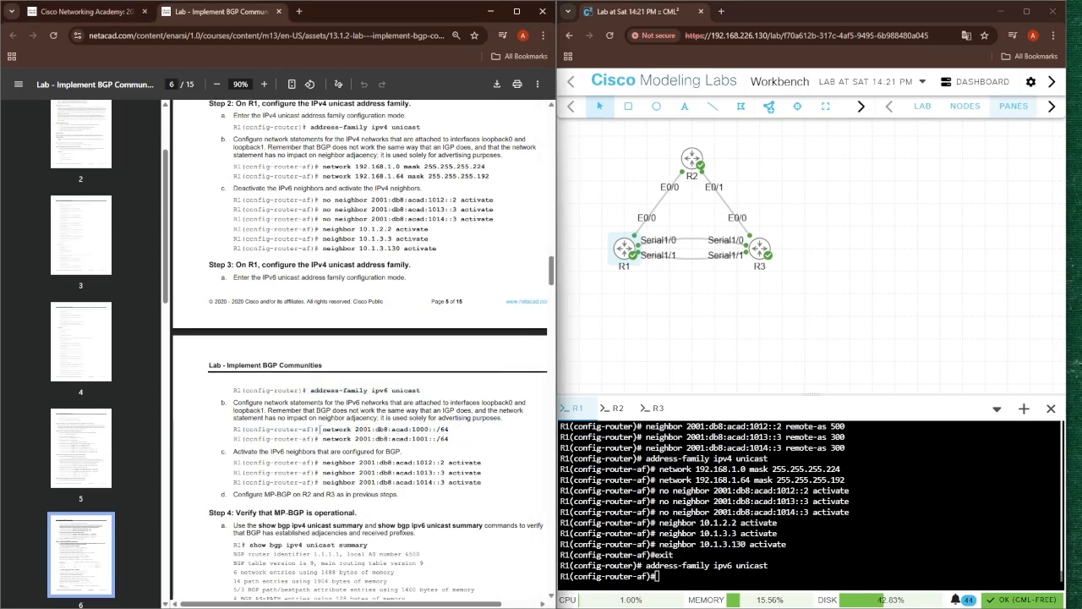
left_click_drag(322, 430, 473, 437)
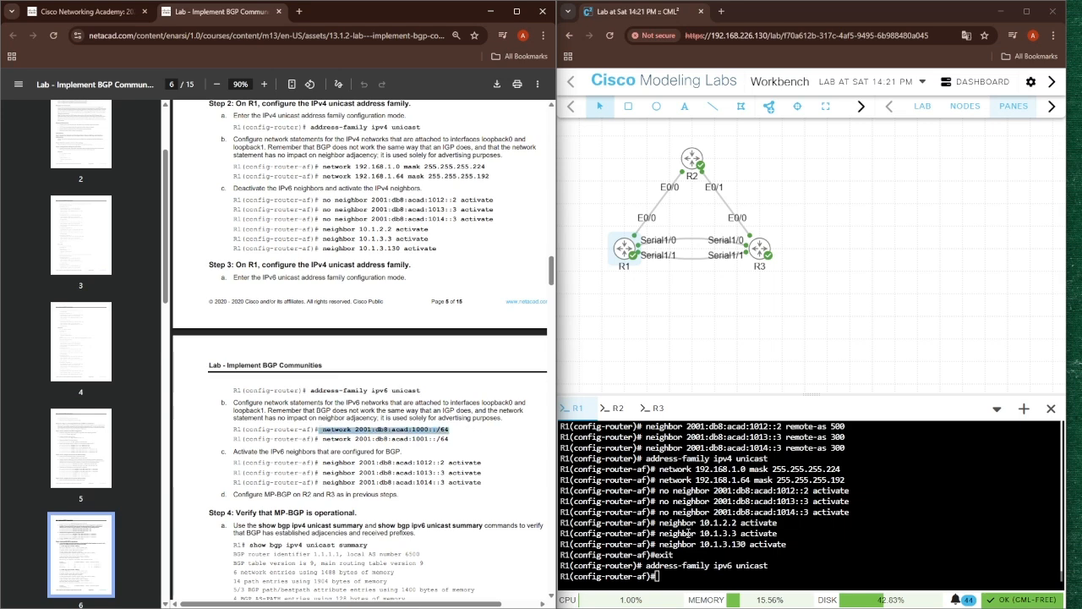
right_click(668, 575)
left_click(695, 446)
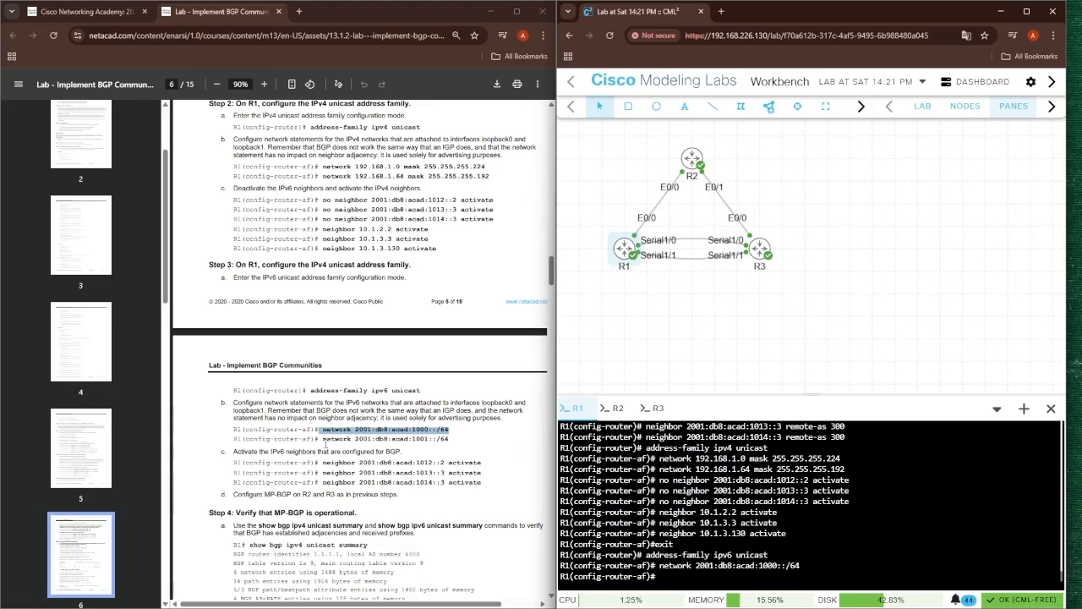
left_click_drag(320, 439, 463, 441)
right_click(695, 579)
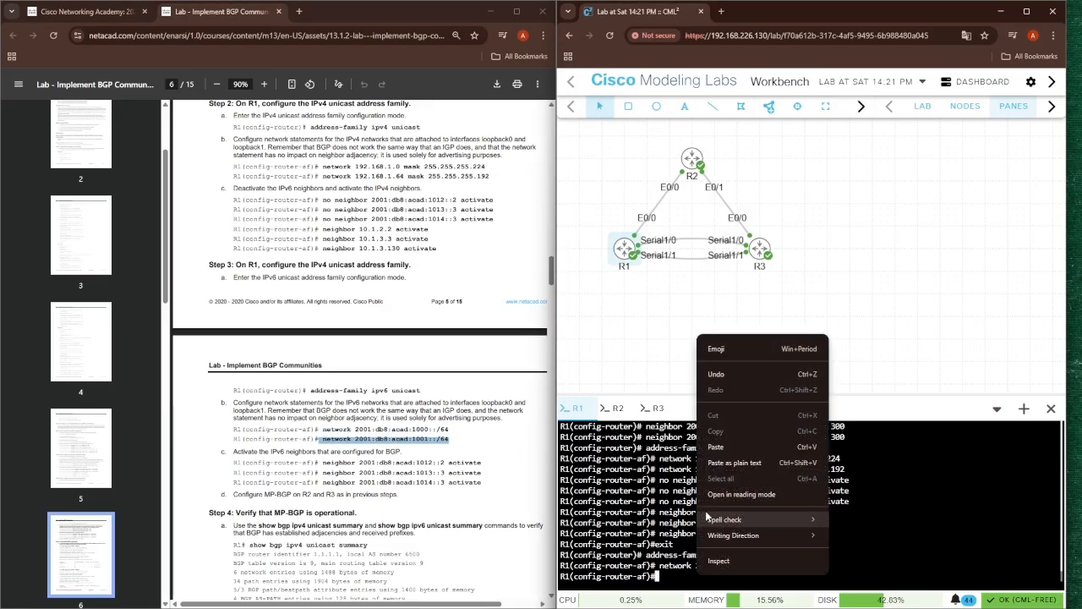
left_click(723, 447)
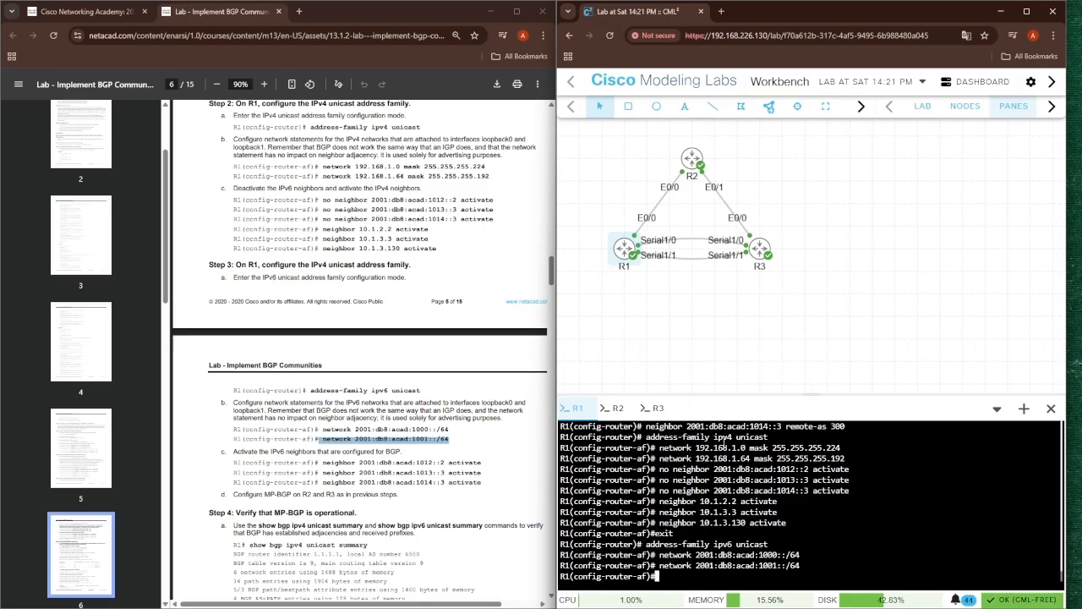
Activate the IPv6 neighbor 2001:db8:acad:1012::2 in R1's IPv6 address family with the guide's command
left_click_drag(319, 464, 484, 465)
key("ctrl+c")
left_click(336, 461)
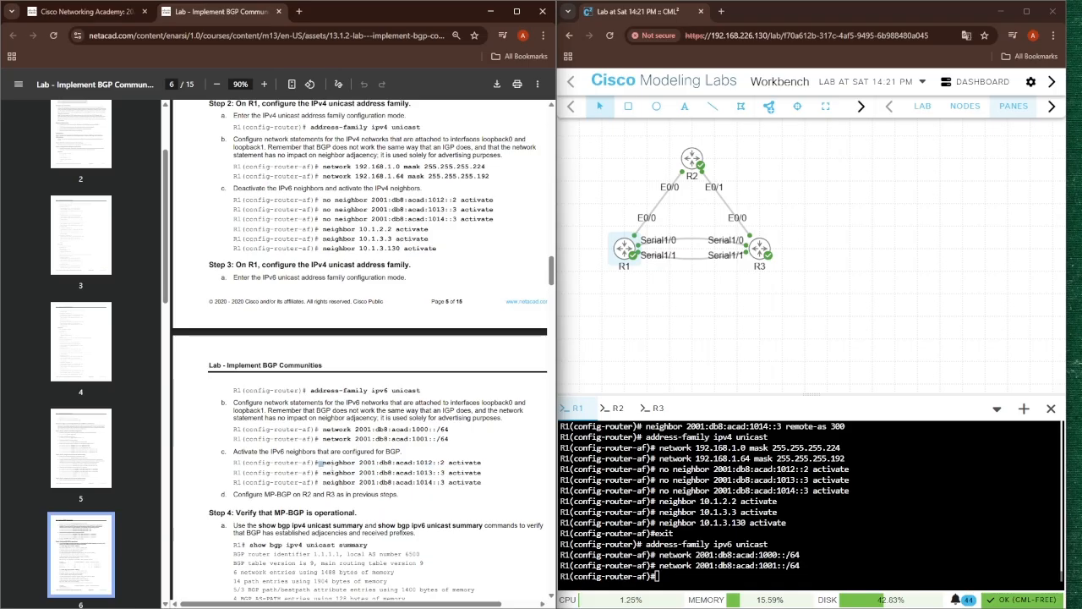
left_click_drag(320, 463, 490, 464)
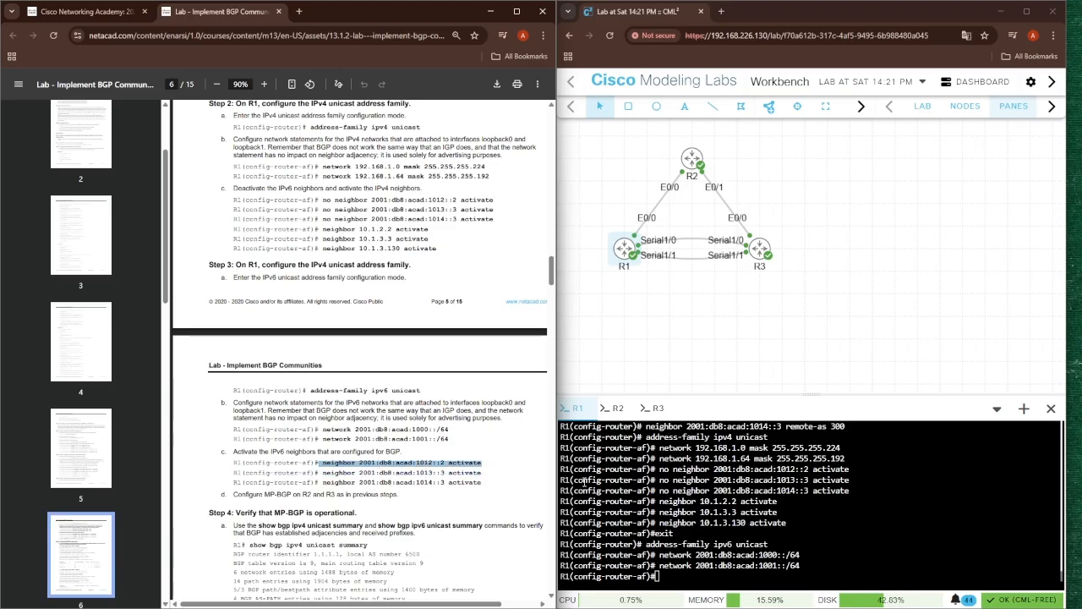
right_click(680, 578)
left_click(696, 448)
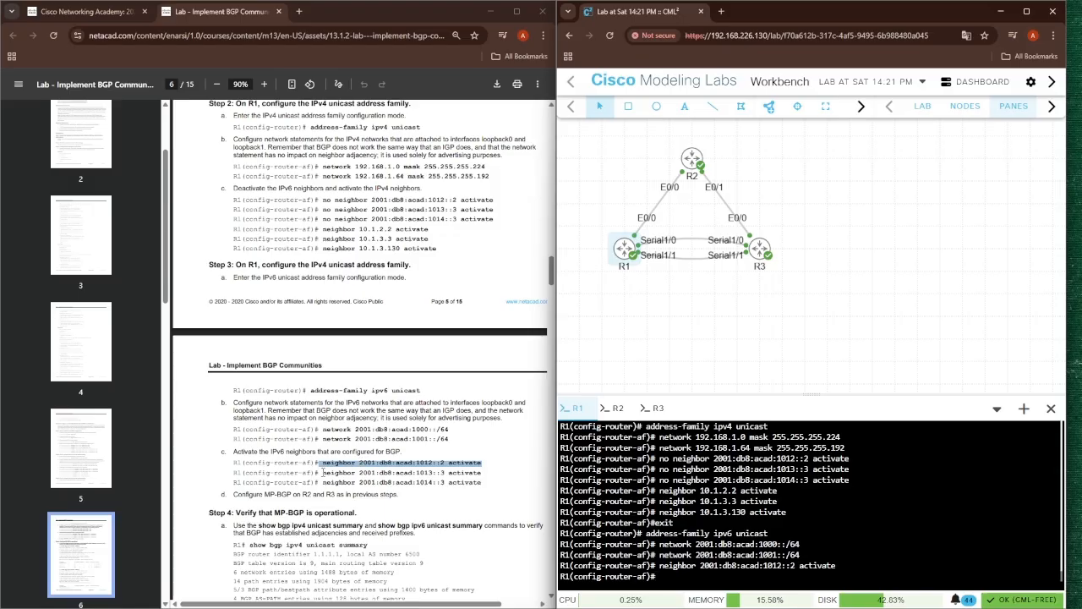
Activate the IPv6 neighbors 2001:db8:acad:1013::3 and 2001:db8:acad:1014::3 in R1's IPv6 address family
left_click_drag(319, 472, 487, 473)
key("ctrl+c")
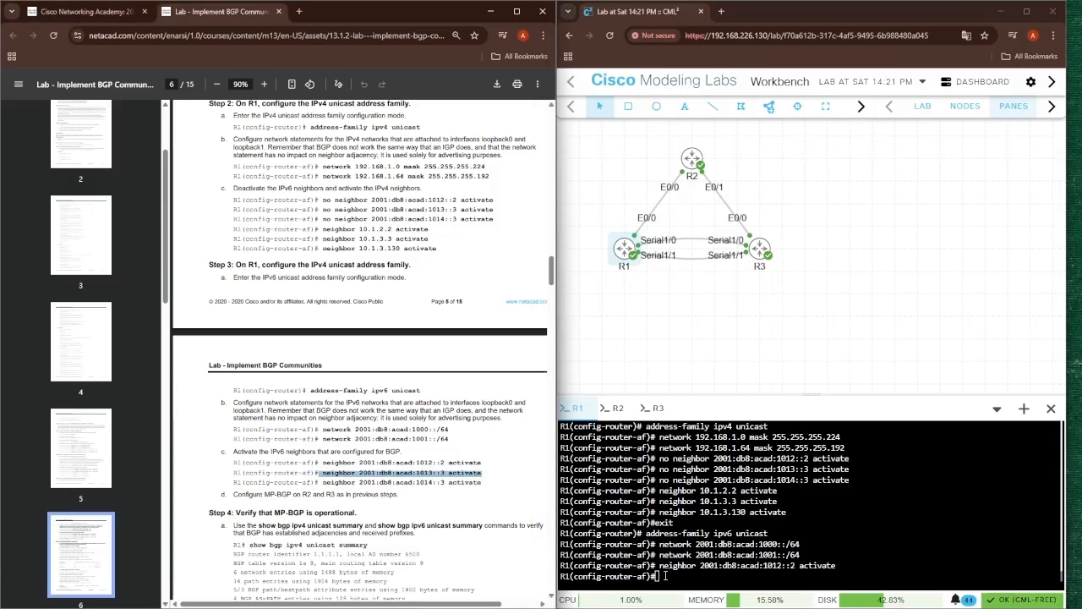
right_click(665, 576)
left_click(687, 456)
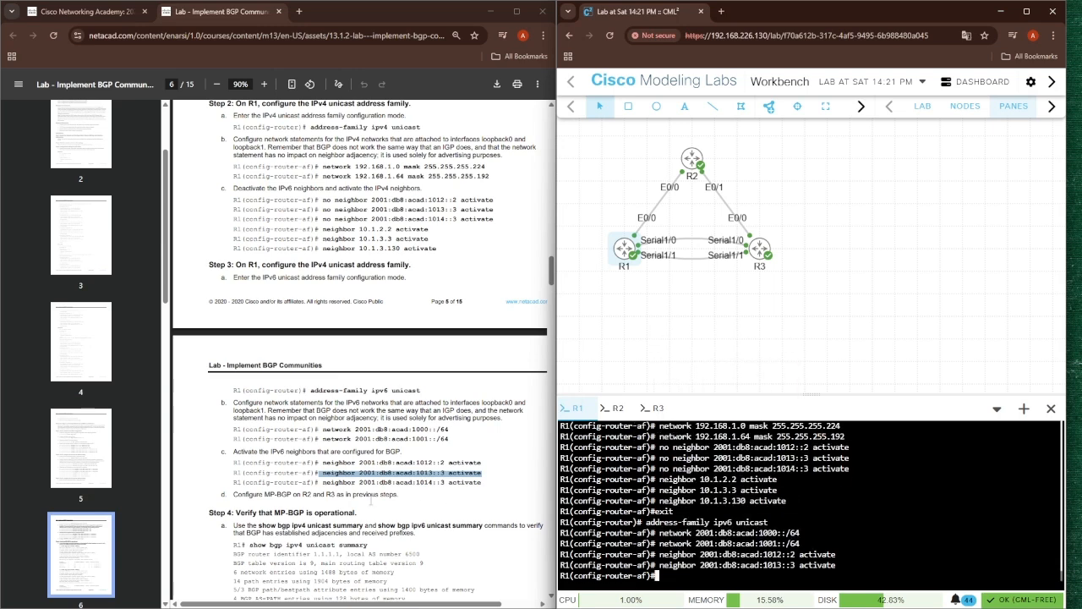
left_click_drag(320, 482, 523, 490)
key("ctrl+c")
right_click(675, 574)
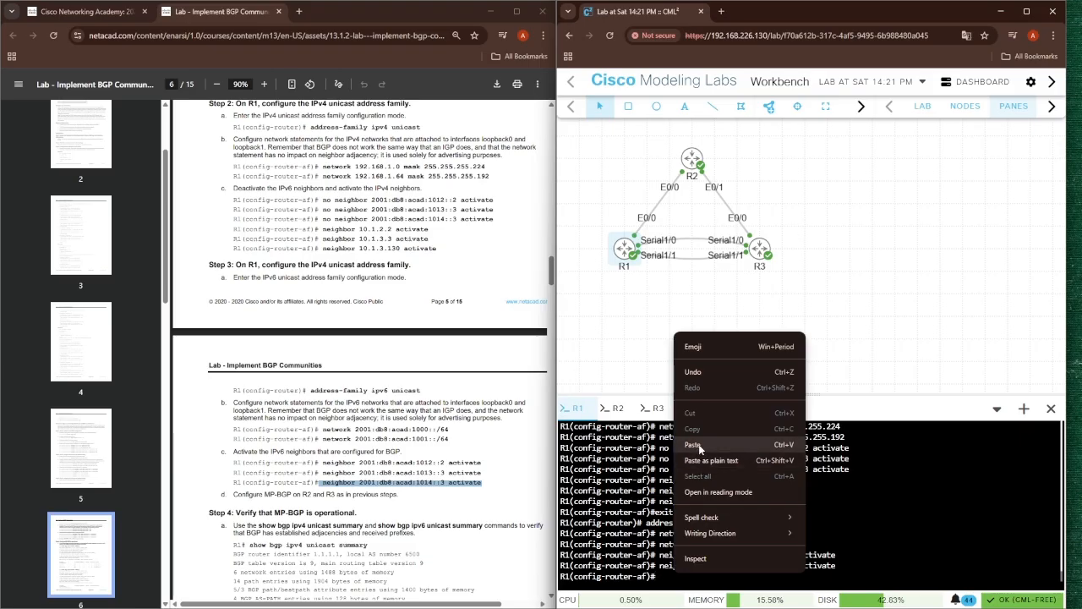
left_click(698, 444)
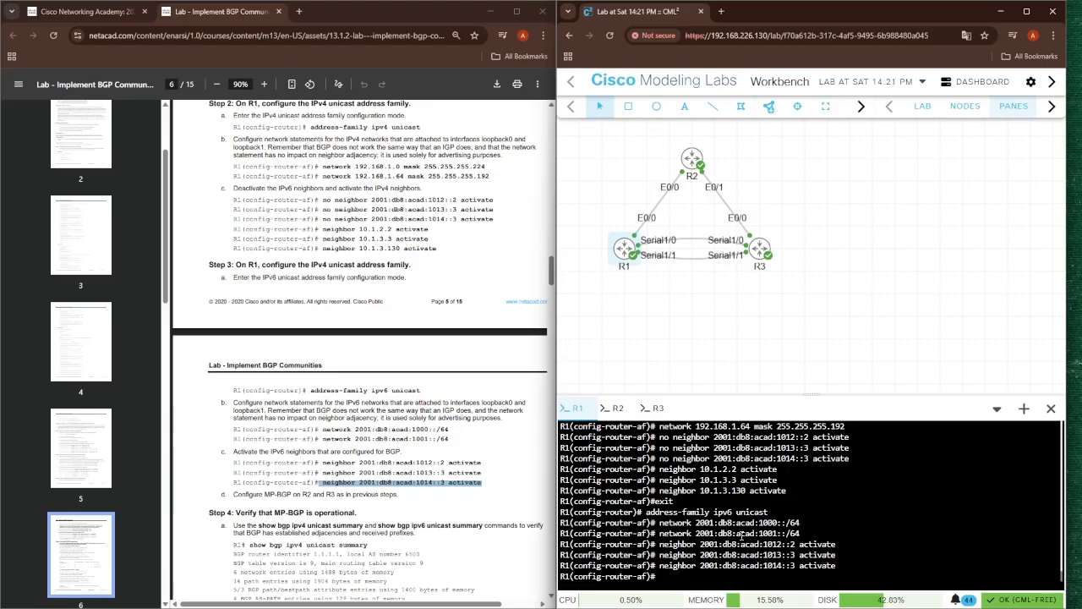
Exit the address family, router and global configuration modes on R1 to return to privileged EXEC mode
type("exit")
key("Return")
type("exit")
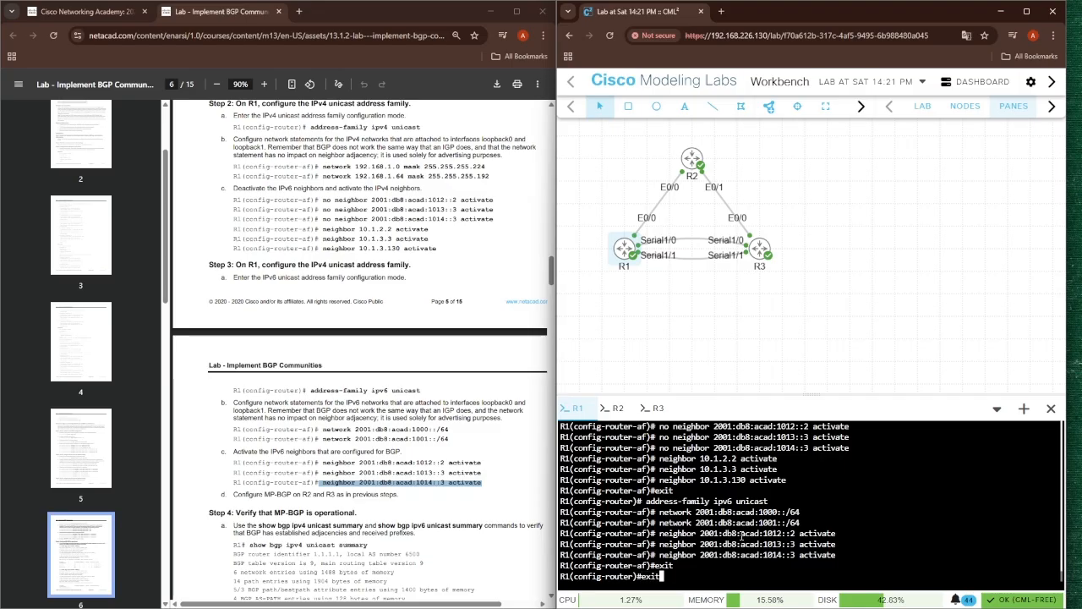
key("Return")
type("exit")
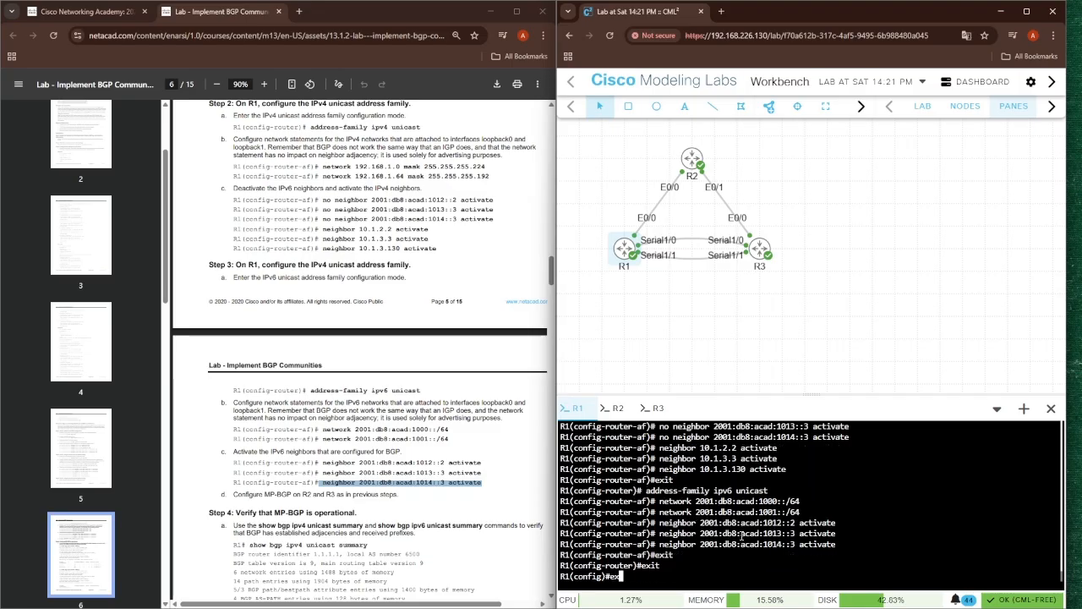
key("Return")
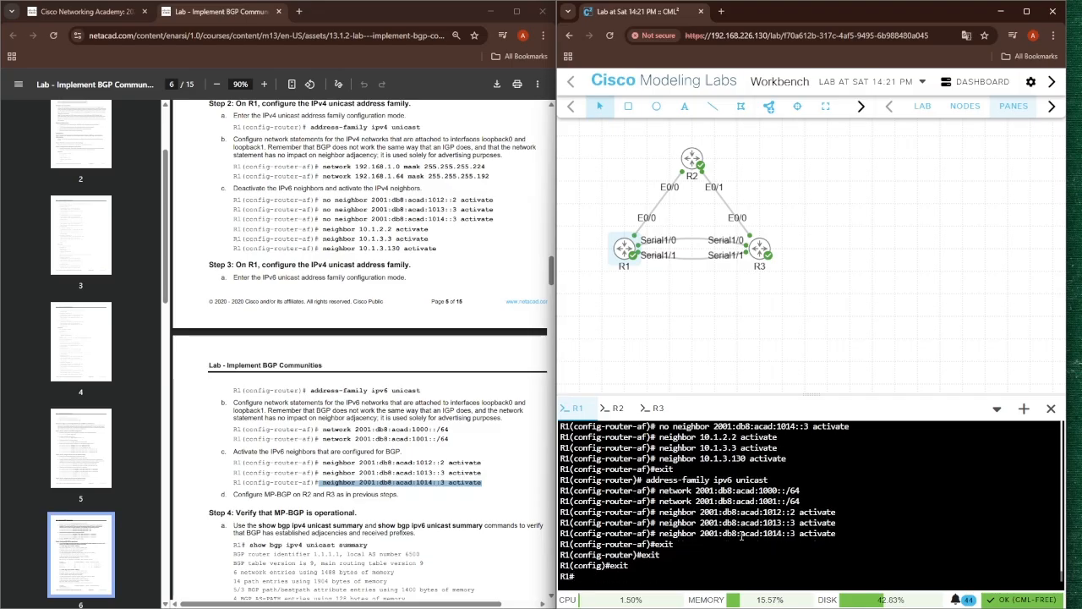
Show R1's BGP IPv4 unicast summary and compare it with the expected output in the lab guide's Step 4
type("show ")
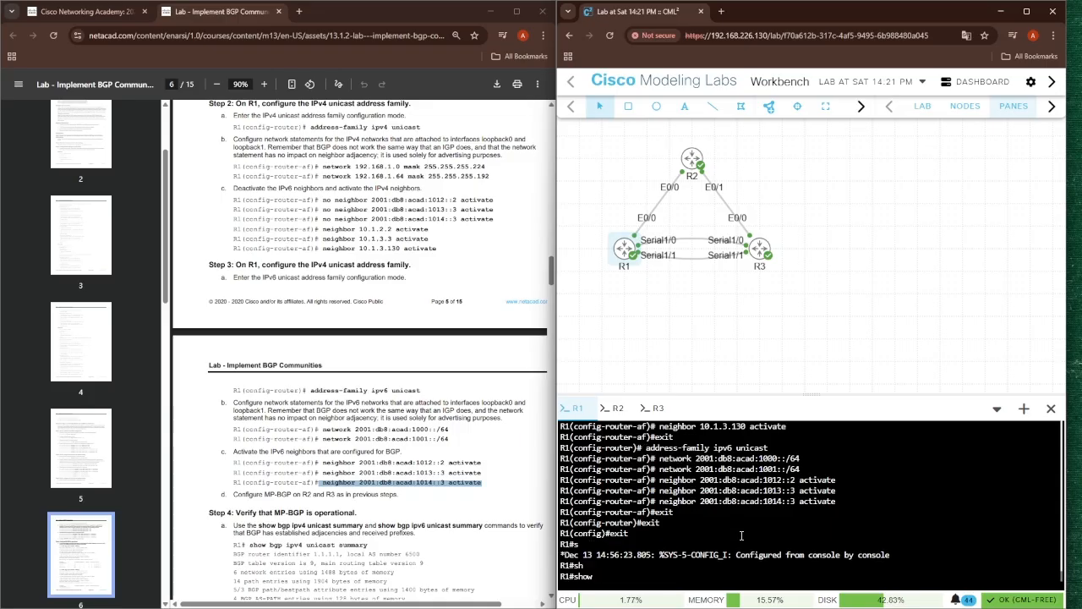
type("b")
key("Tab")
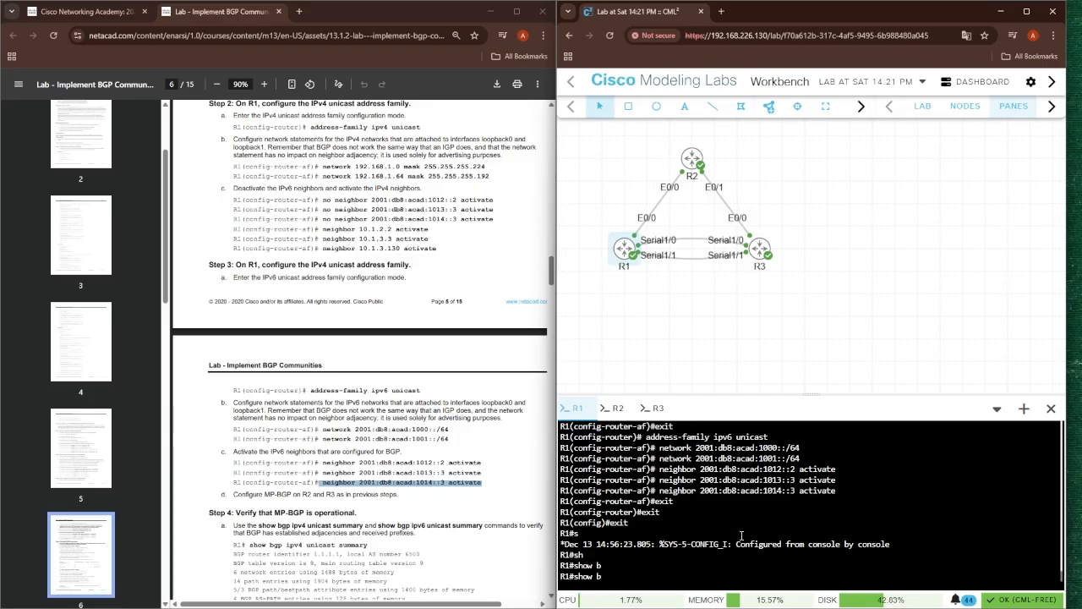
type("g")
key("Tab")
type("ipv")
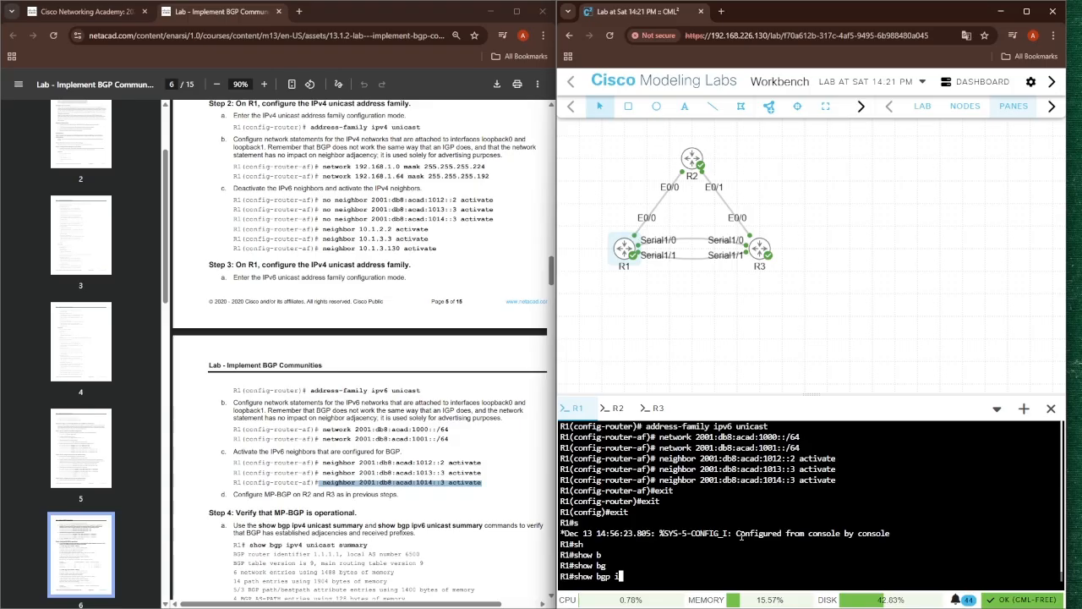
key("Tab")
type("4 un")
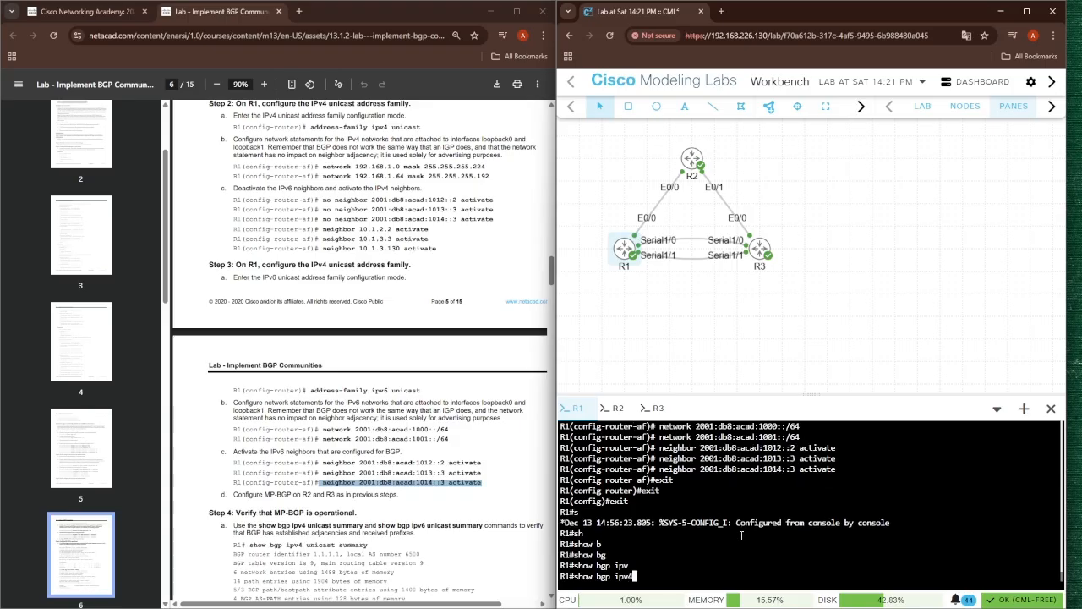
key("Tab")
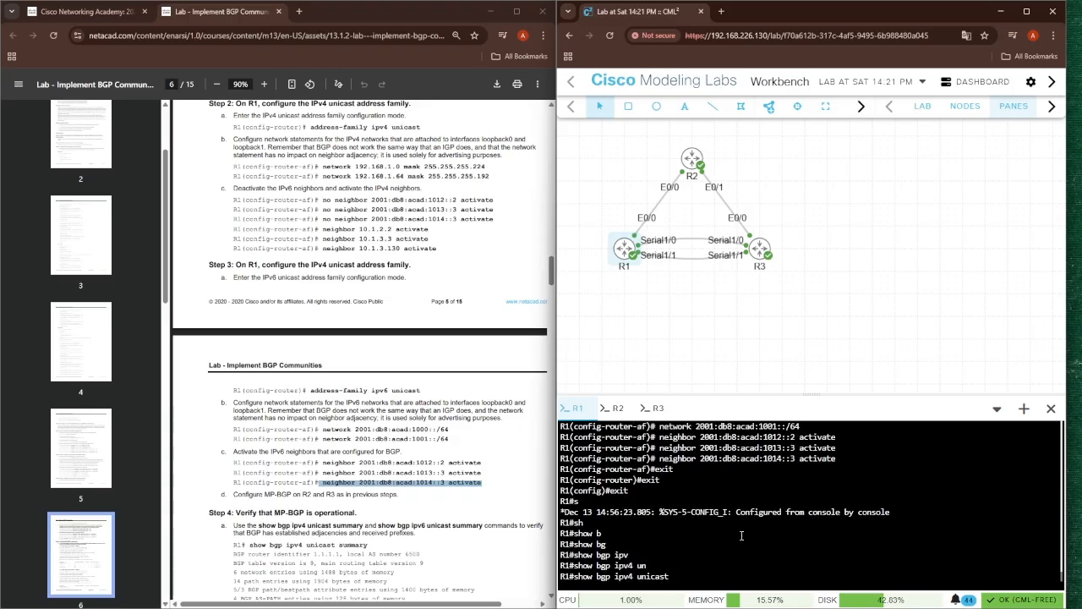
type("su")
key("Tab")
key("Return")
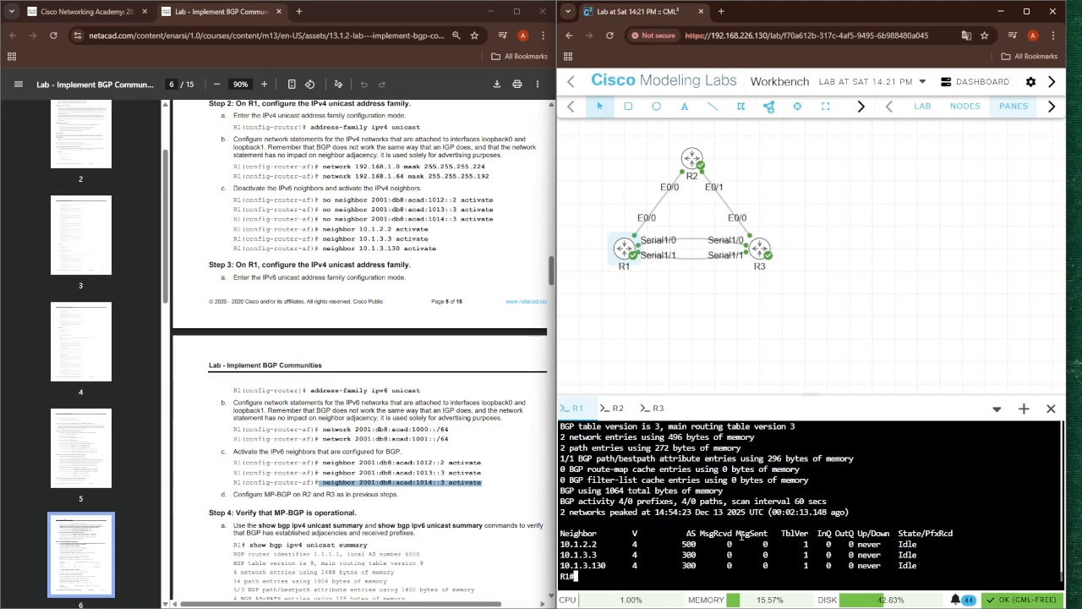
scroll(499, 546, "down", 2)
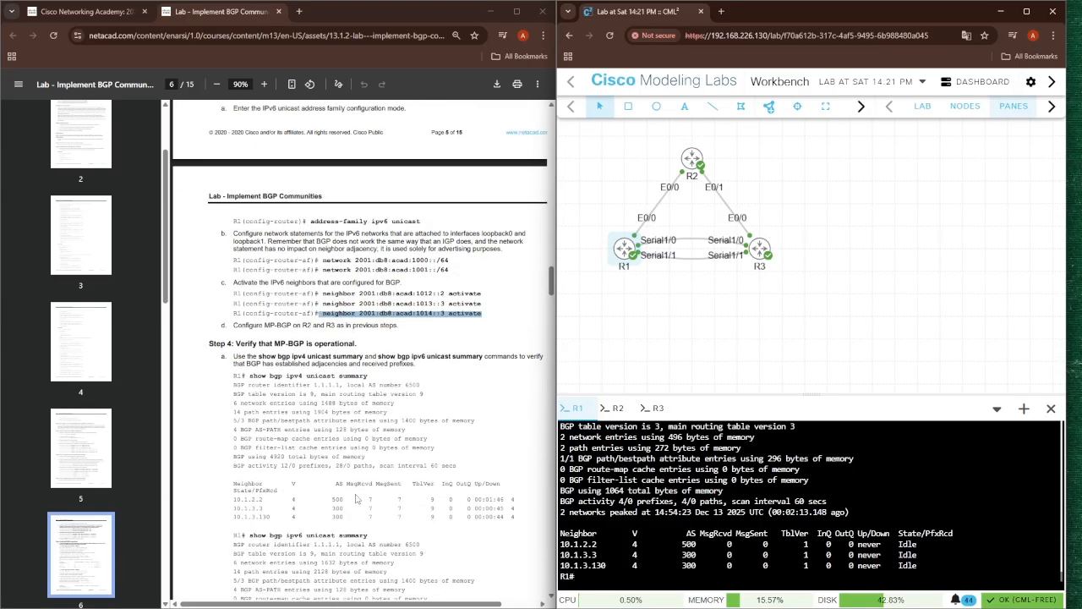
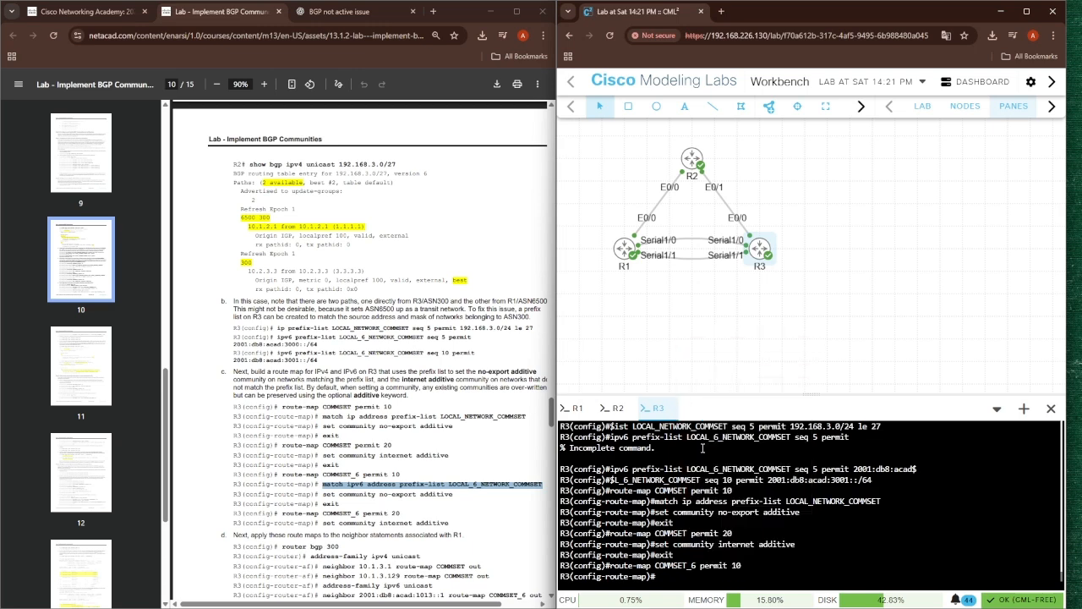
In R3's route map COMMSET_6 permit 10, match IPv6 prefix list LOCAL_6_NETWORK_COMMSET and set community no-export additive, returning to global configuration mode
key("Return")
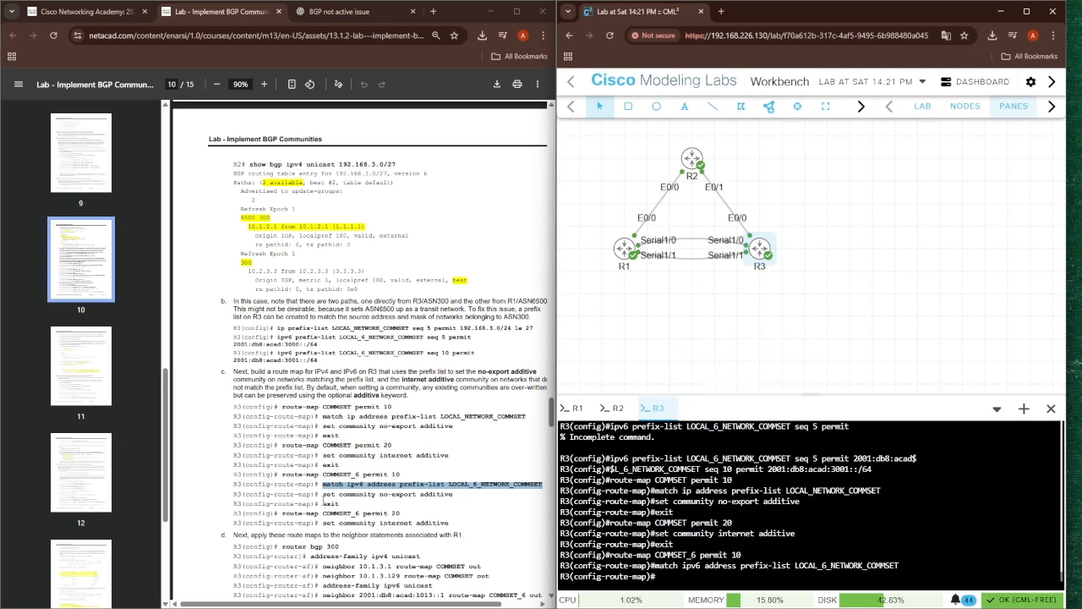
left_click_drag(324, 497, 462, 492)
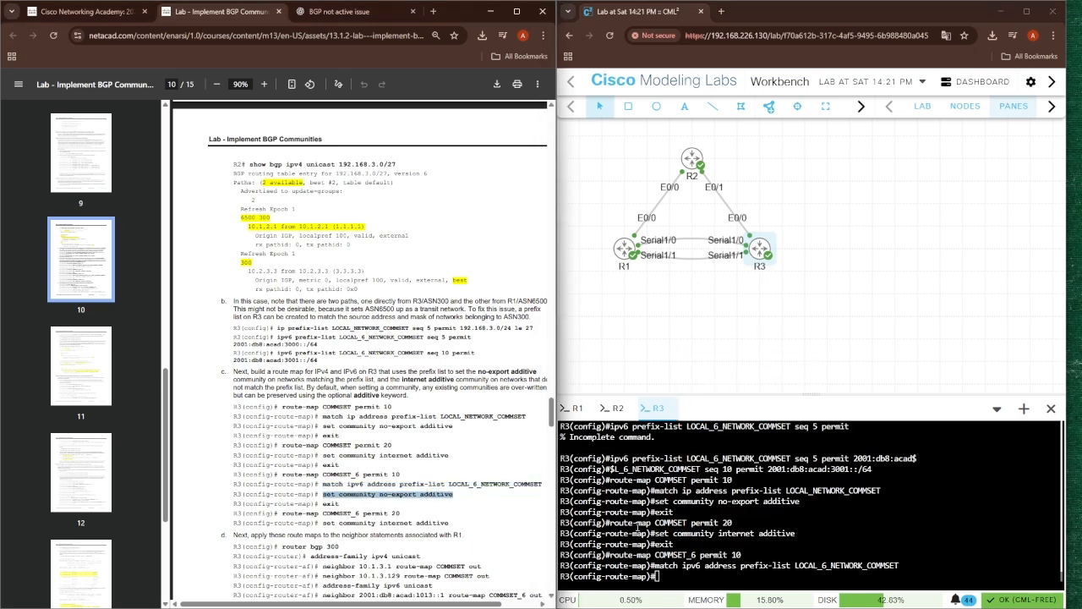
right_click(664, 579)
left_click(691, 448)
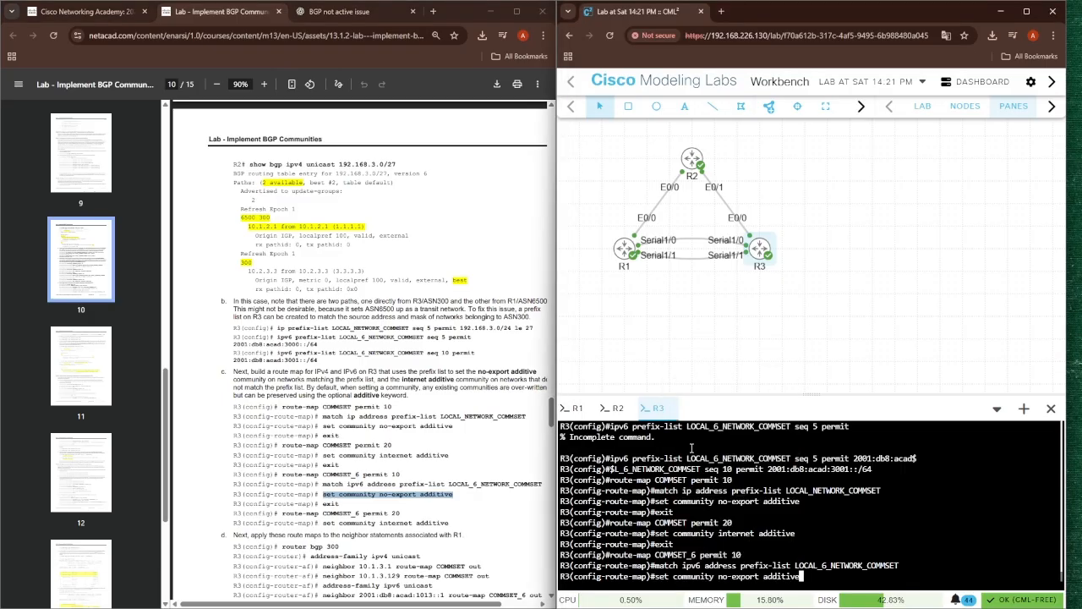
key("Return")
type("exit")
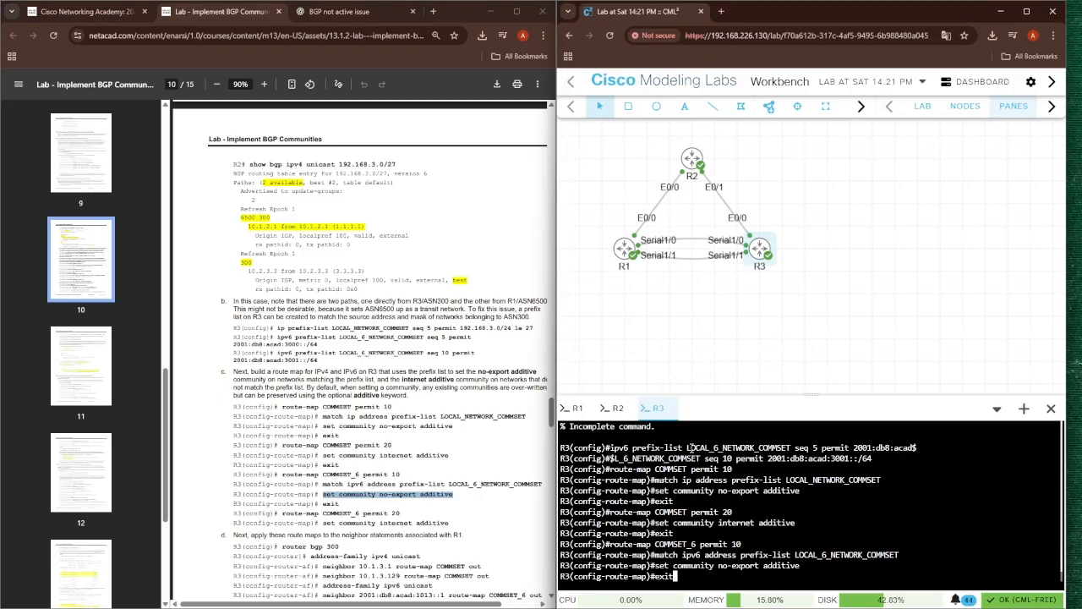
key("Return")
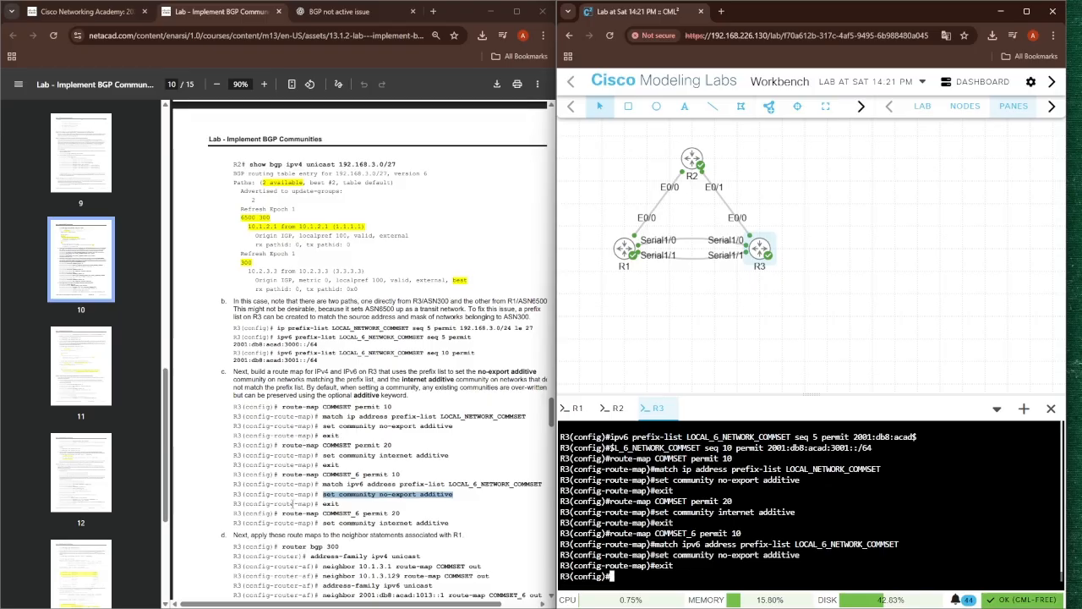
Create the permit 20 entry of route map COMMSET_6 on R3 with the lab guide's command
left_click_drag(282, 513, 421, 514)
key("ctrl+c")
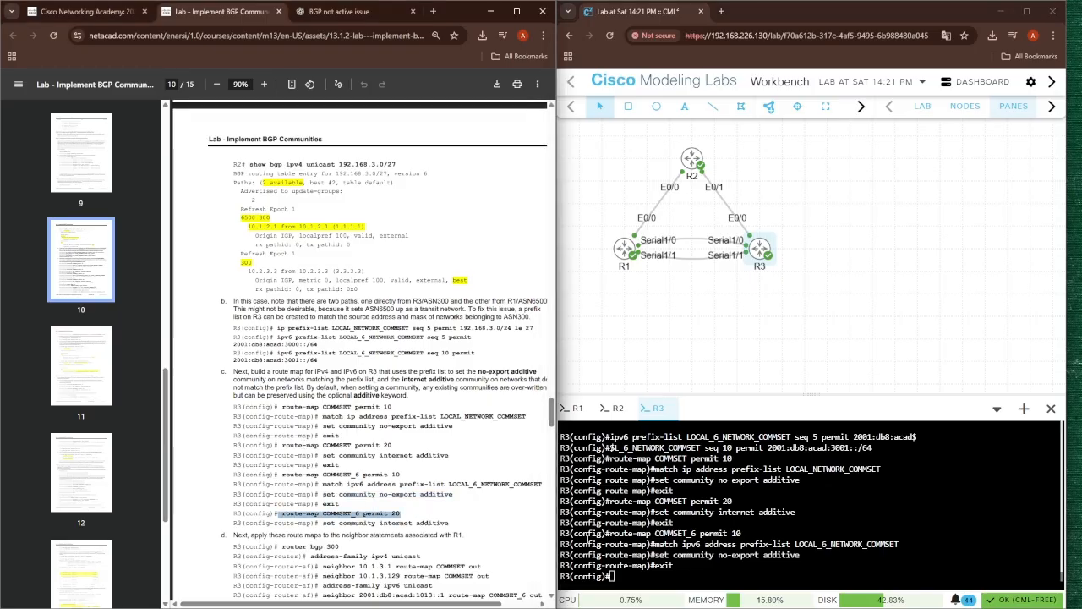
right_click(614, 577)
left_click(647, 445)
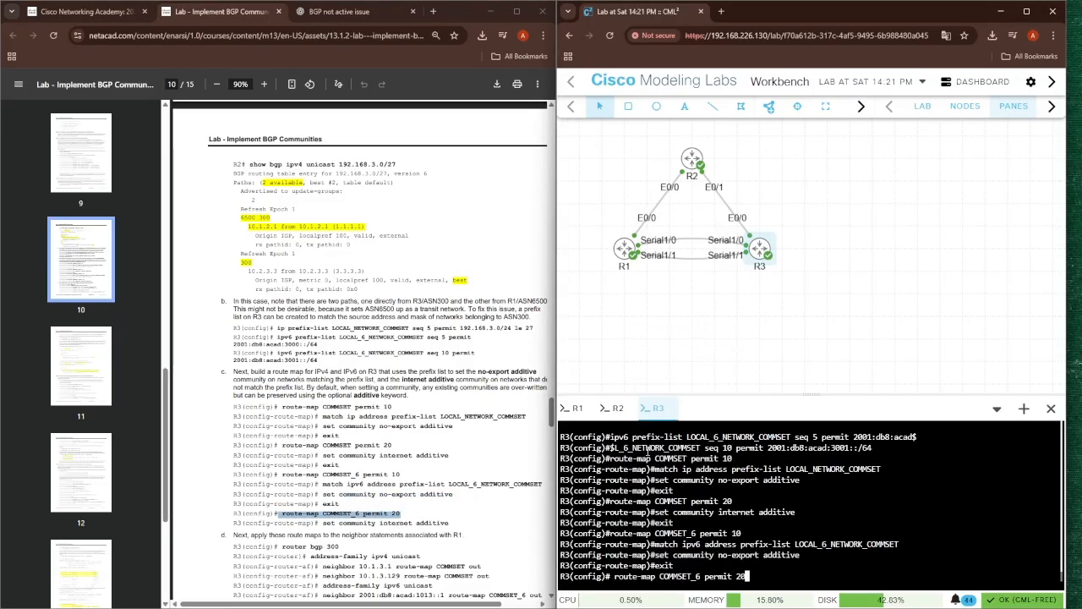
key("Return")
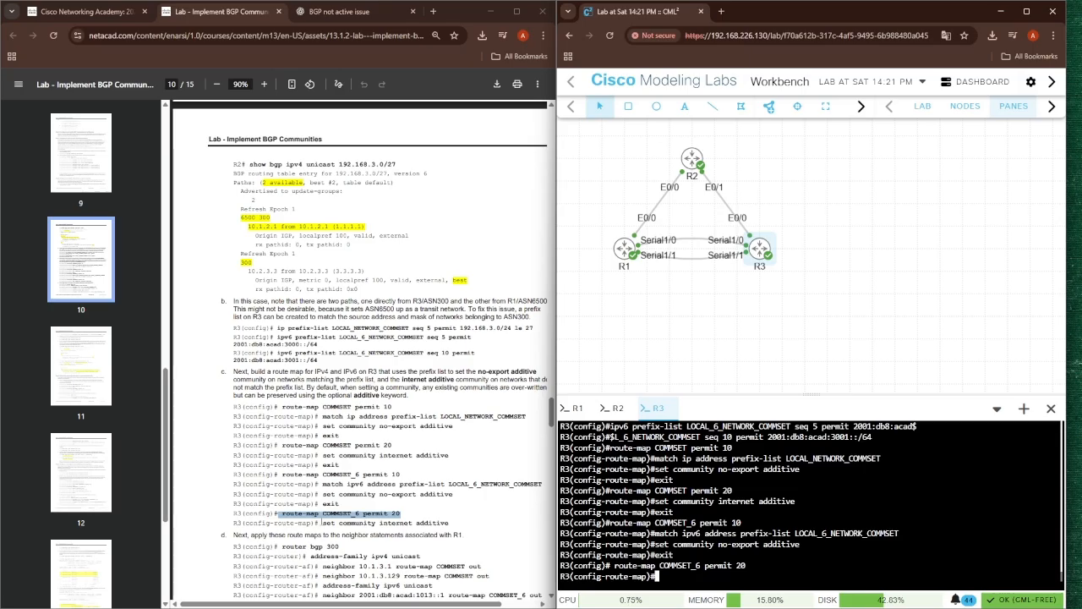
Set community internet additive in R3's COMMSET_6 permit 20 entry and exit route-map configuration mode
left_click_drag(322, 523, 454, 525)
key("ctrl+c")
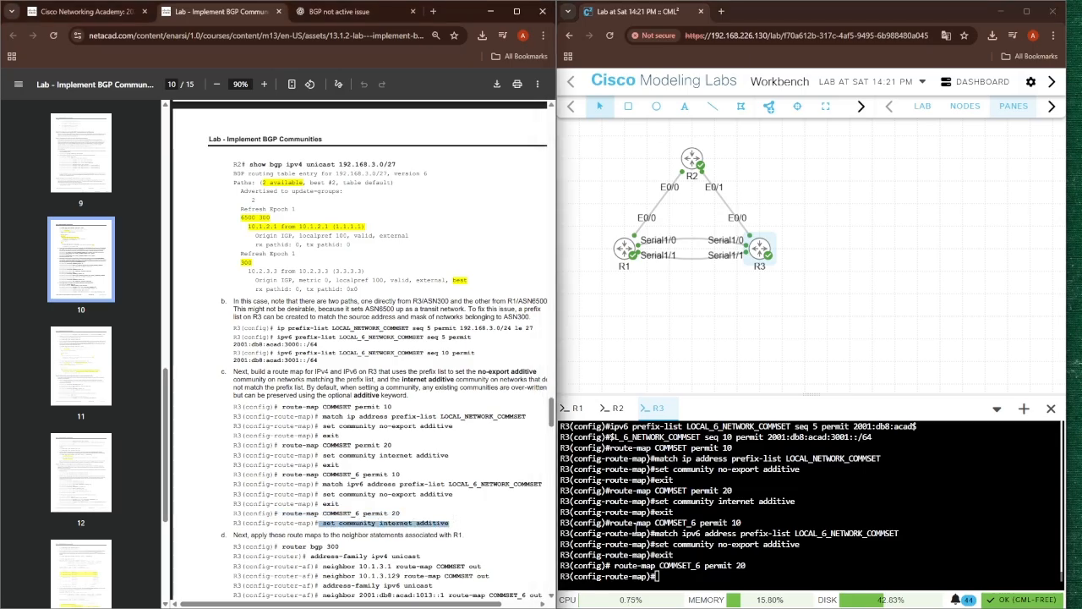
right_click(695, 578)
left_click(719, 447)
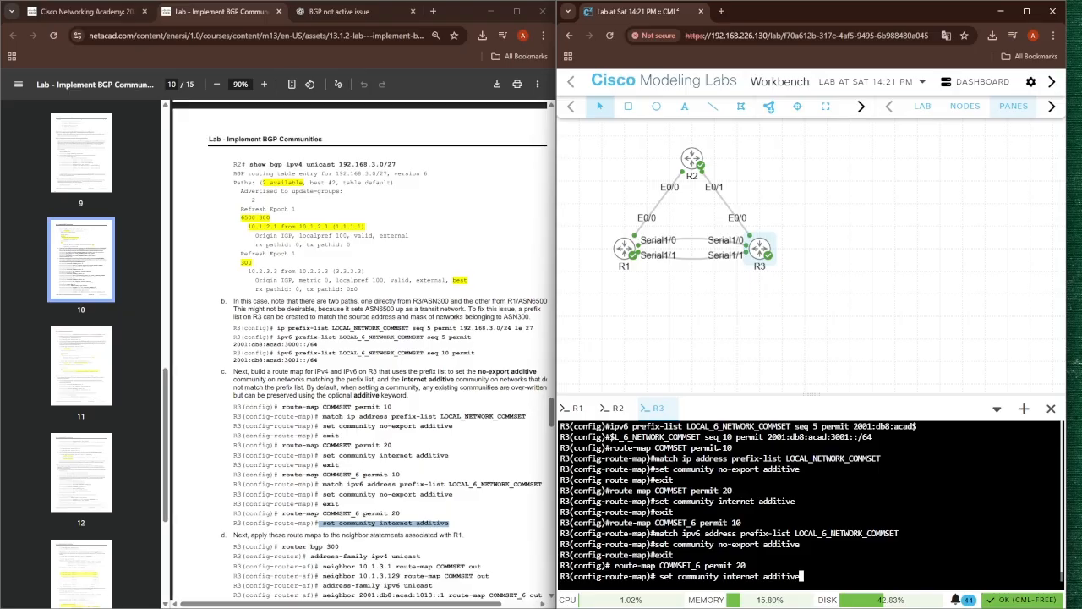
key("Return")
scroll(416, 516, "down", 1)
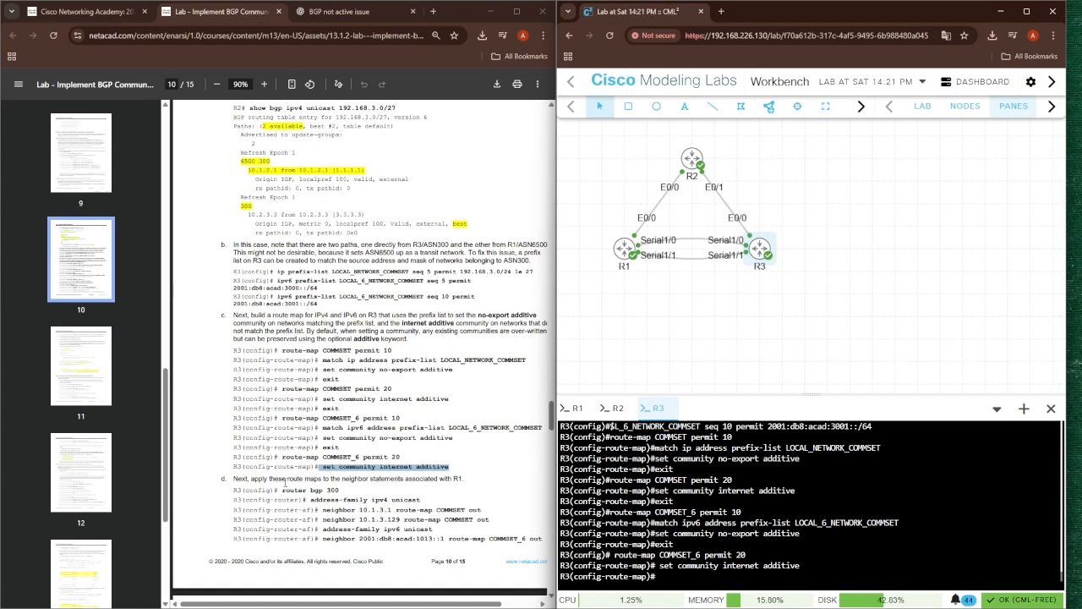
type("exit")
key("Return")
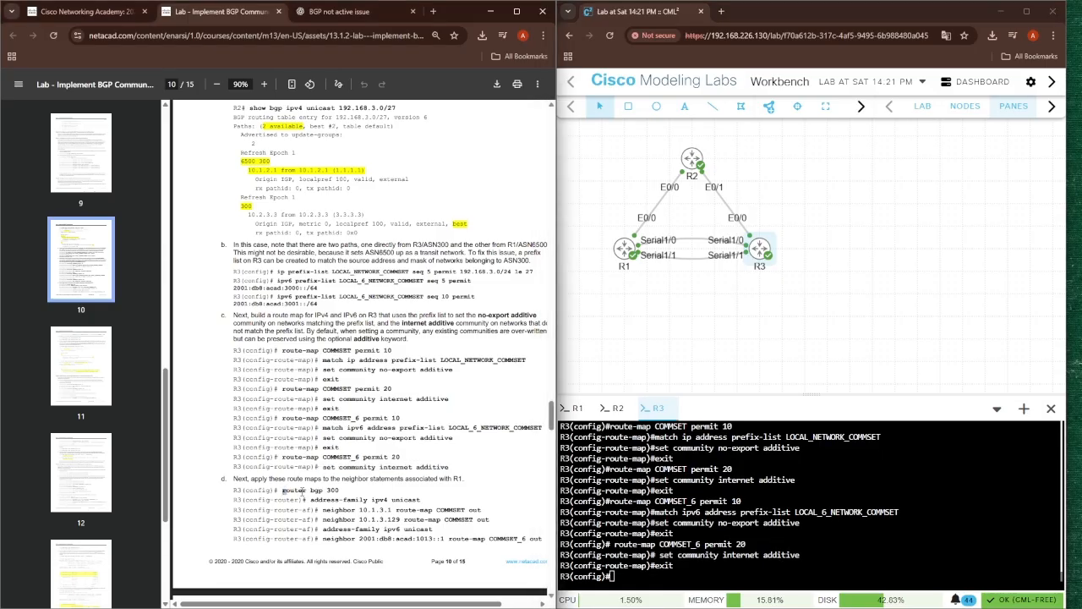
Enter the router bgp 300 configuration on R3 and its IPv4 unicast address family
left_click_drag(282, 489, 342, 491)
right_click(624, 570)
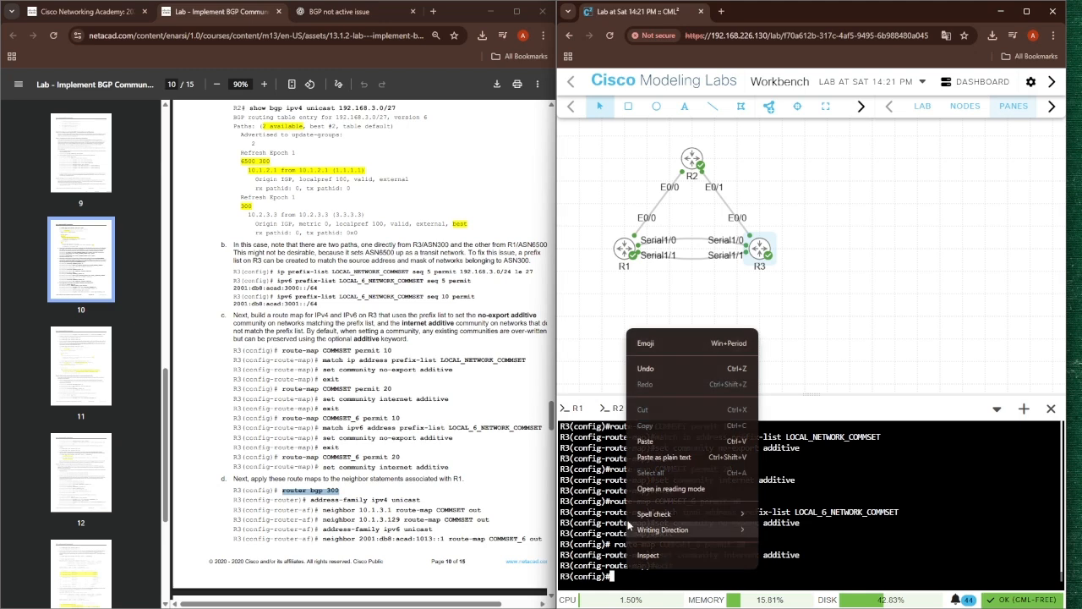
left_click(630, 453)
key("Return")
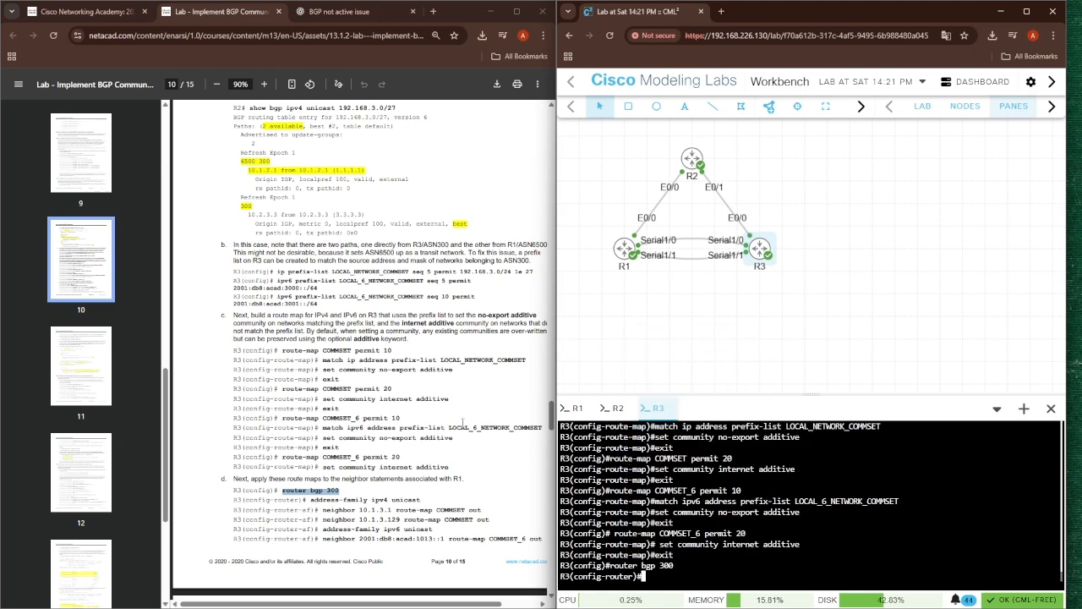
left_click_drag(310, 500, 421, 501)
right_click(665, 575)
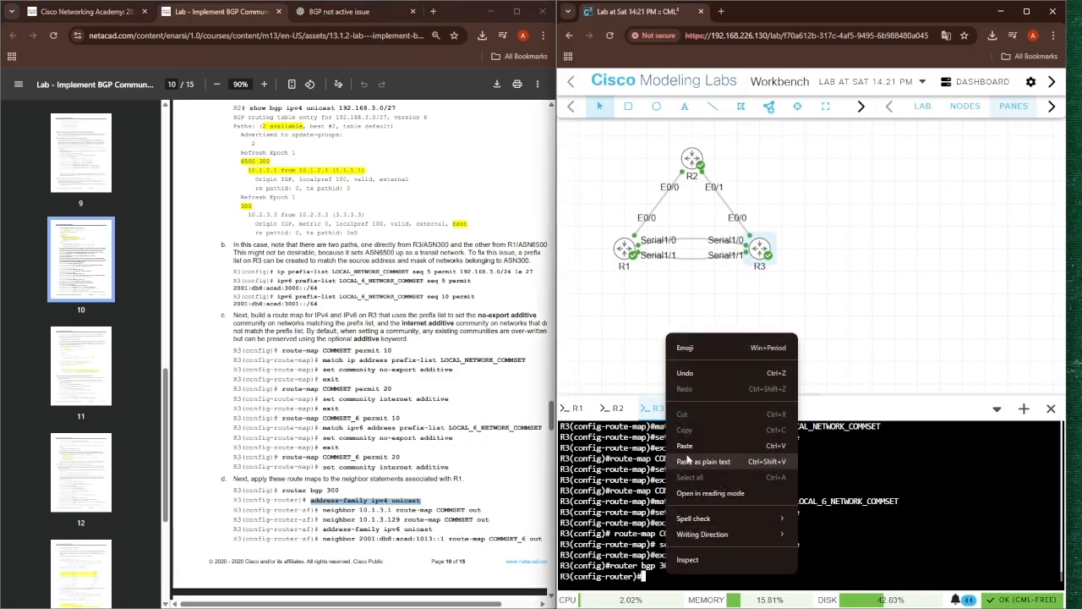
left_click(681, 455)
key("Return")
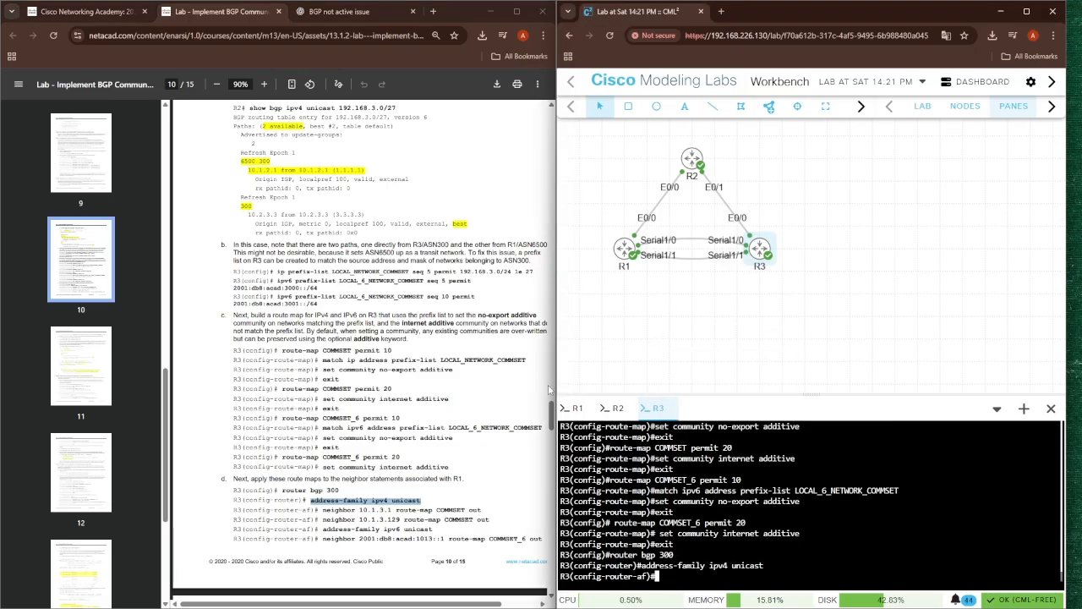
Try to apply route map COMMSET outbound to neighbors 10.1.3.1 and 10.1.3.129 in R3's IPv4 address family
left_click_drag(322, 511, 480, 511)
key("ctrl+c")
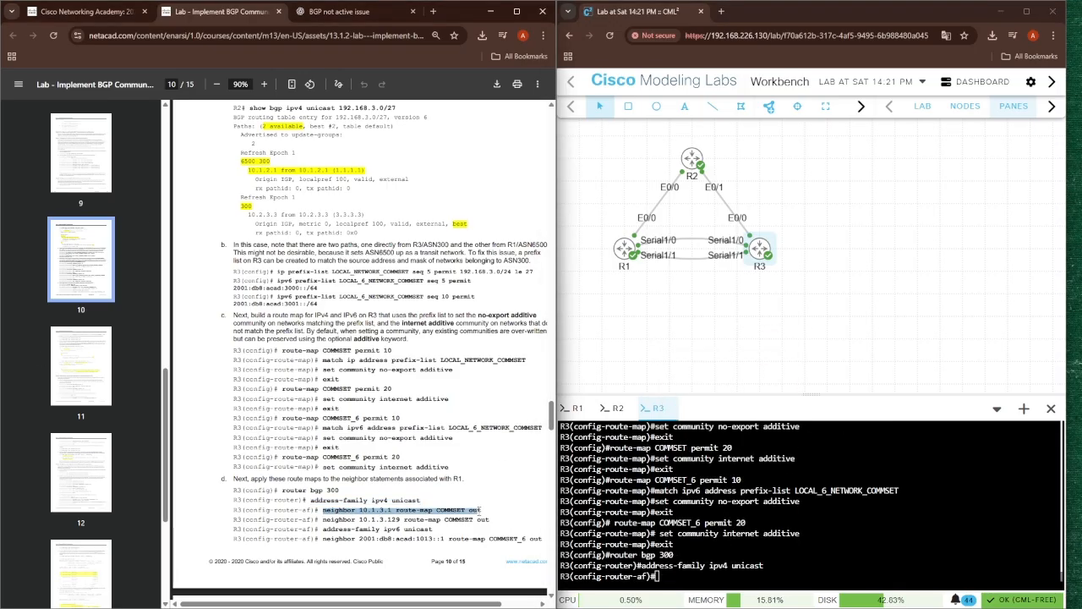
right_click(667, 576)
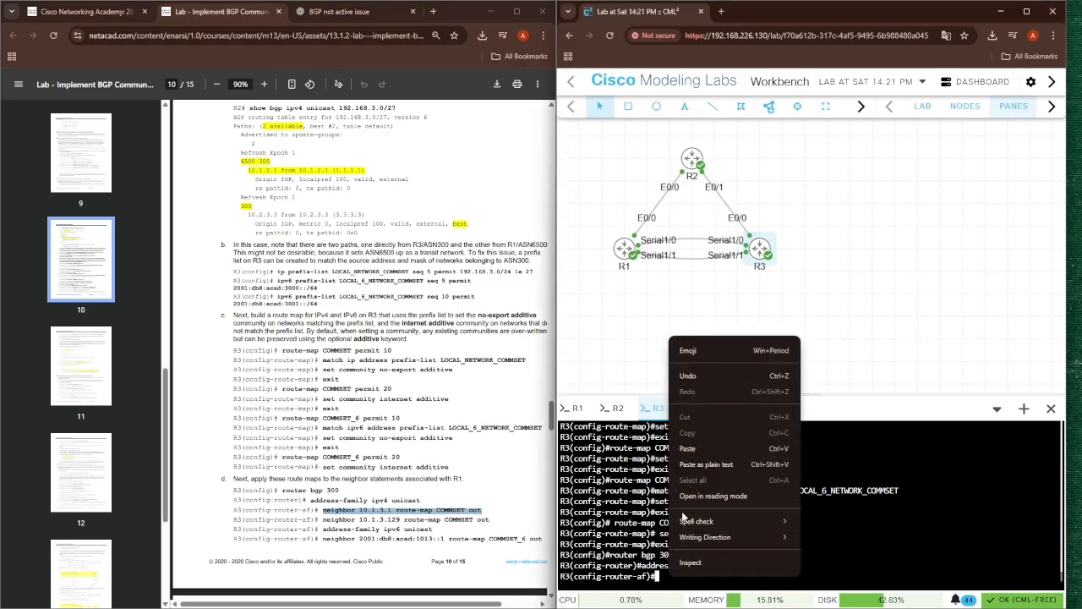
left_click(694, 451)
key("Return")
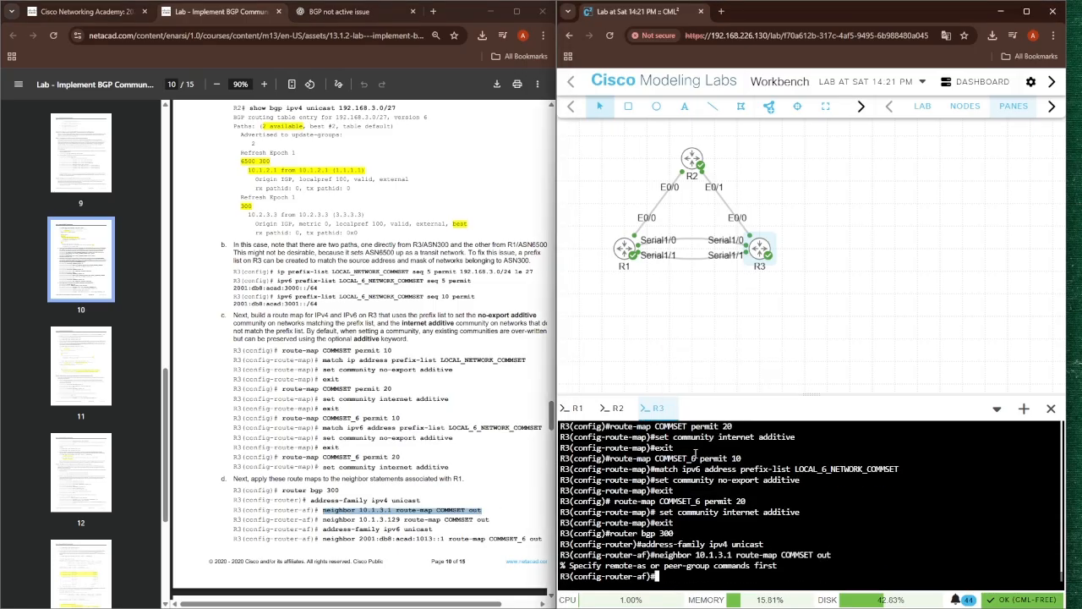
left_click_drag(324, 519, 506, 522)
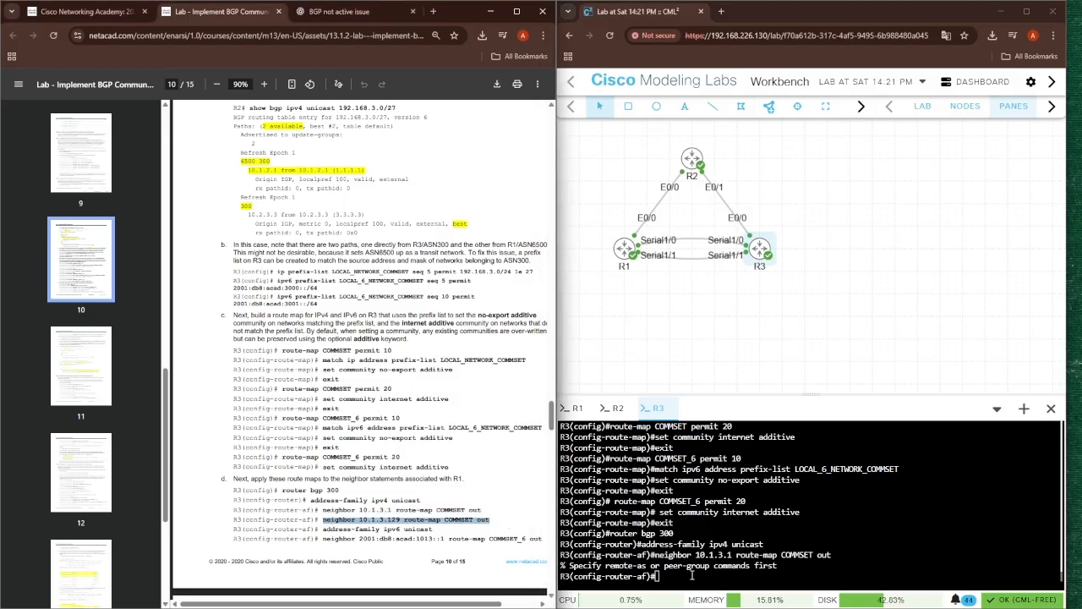
right_click(691, 575)
left_click(709, 450)
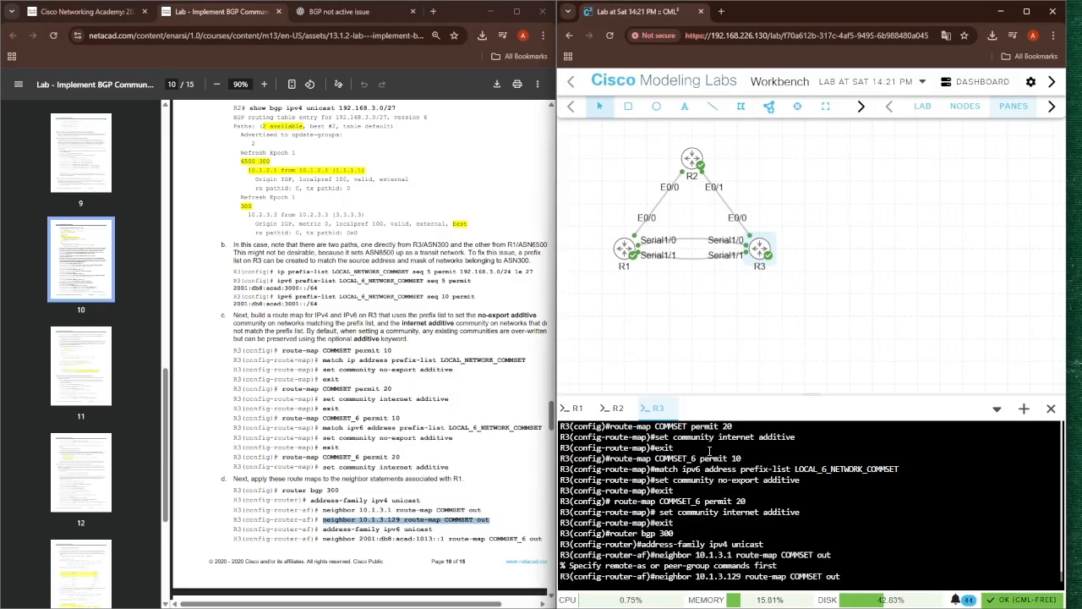
key("Return")
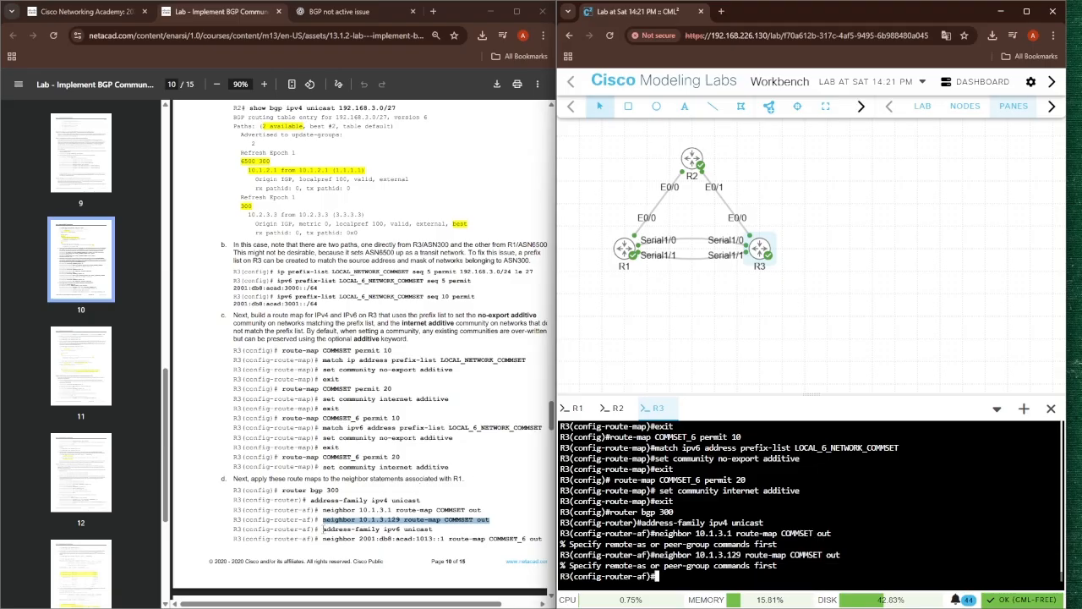
Enter the IPv6 unicast address family in R3's BGP 300 configuration with the guide's command
left_click_drag(322, 528, 437, 530)
key("ctrl+c")
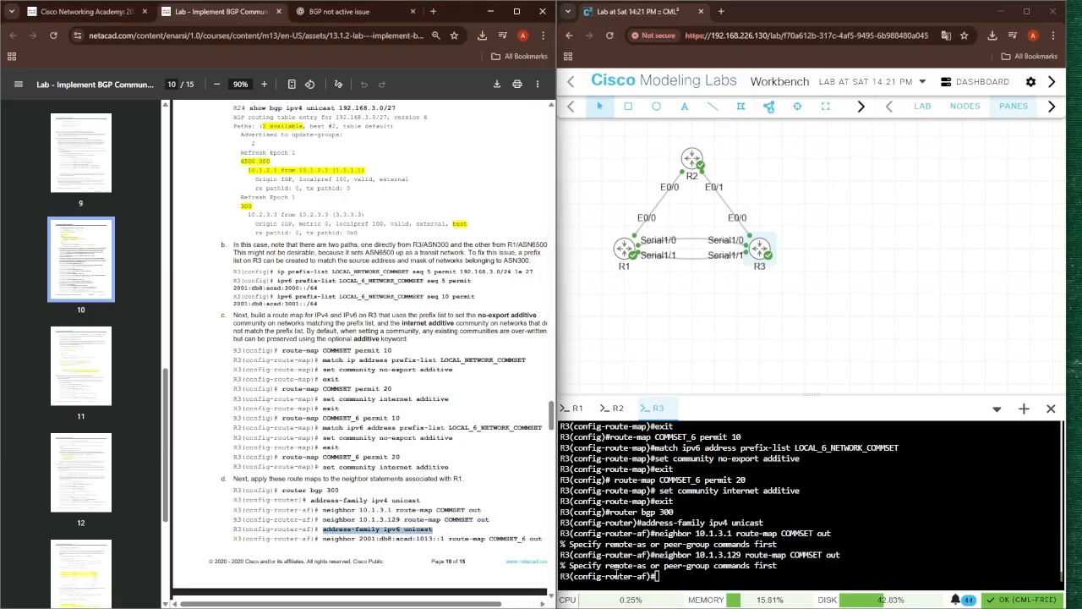
left_click(346, 531)
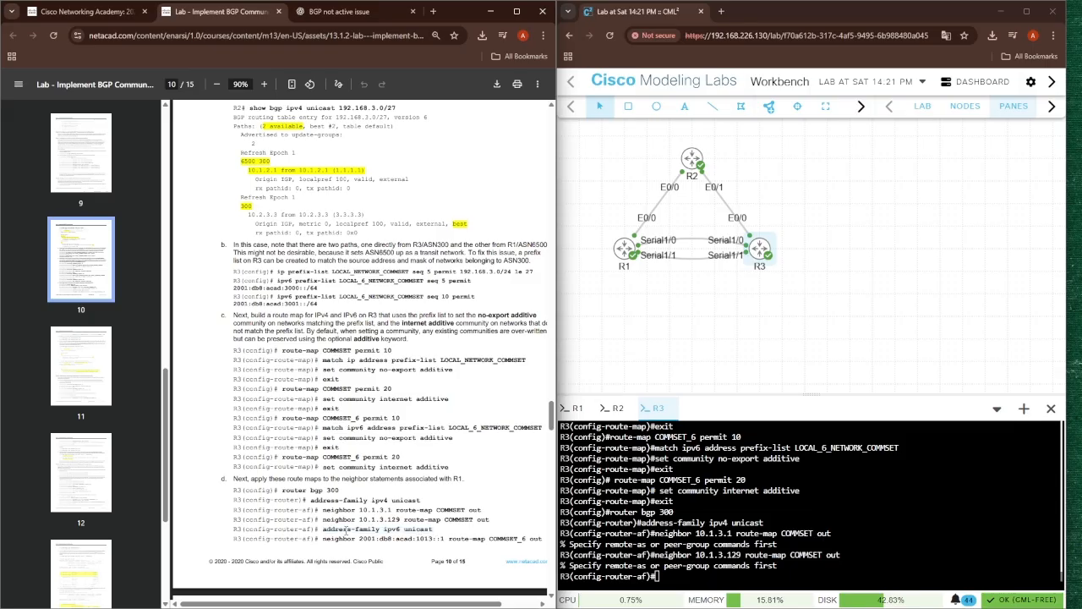
left_click_drag(321, 529, 437, 529)
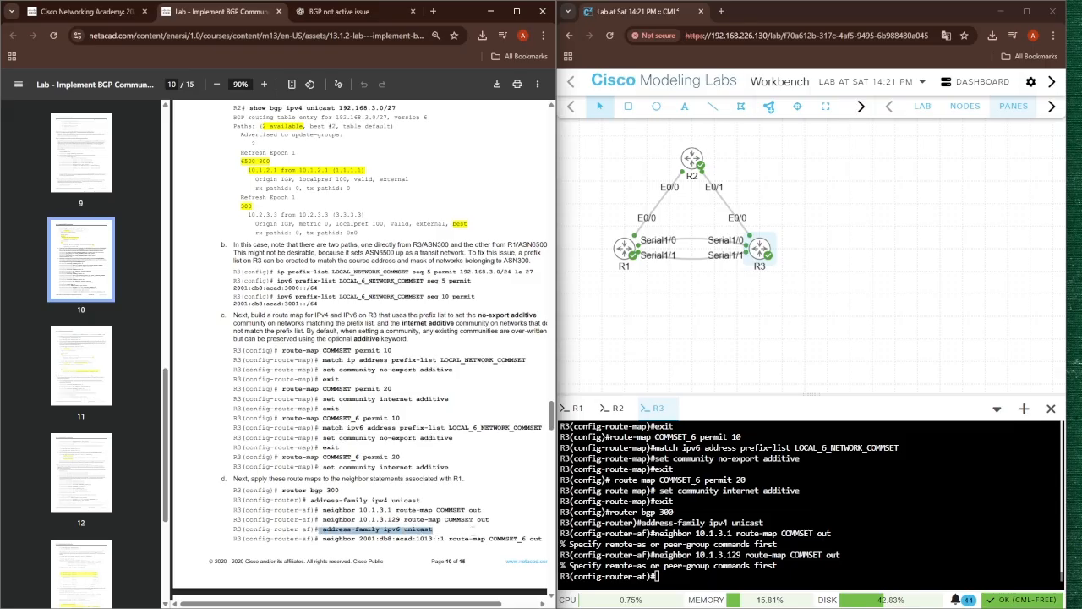
right_click(672, 575)
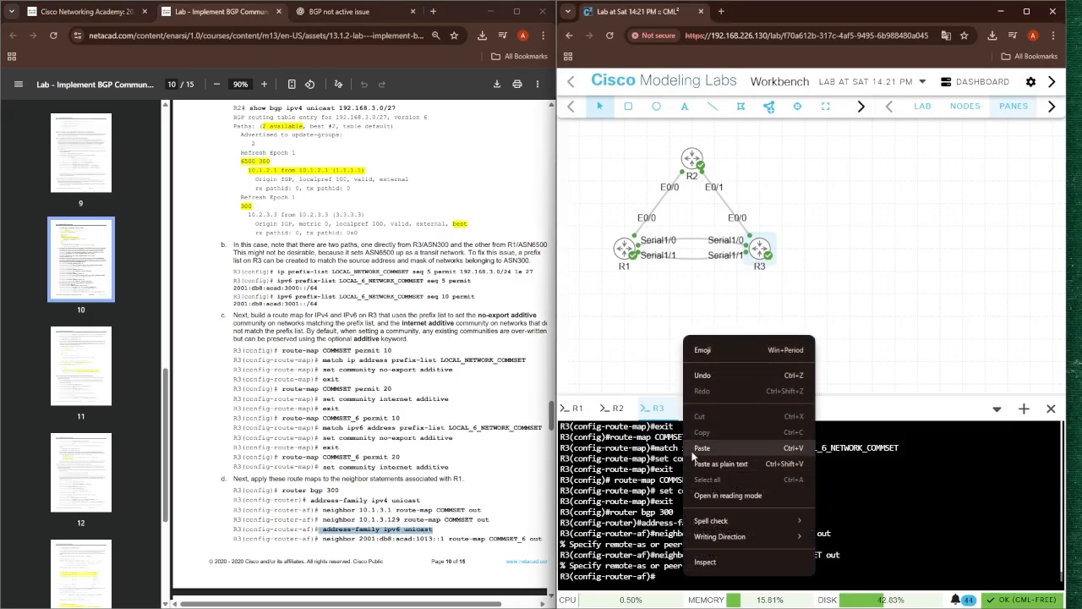
left_click(694, 457)
key("Return")
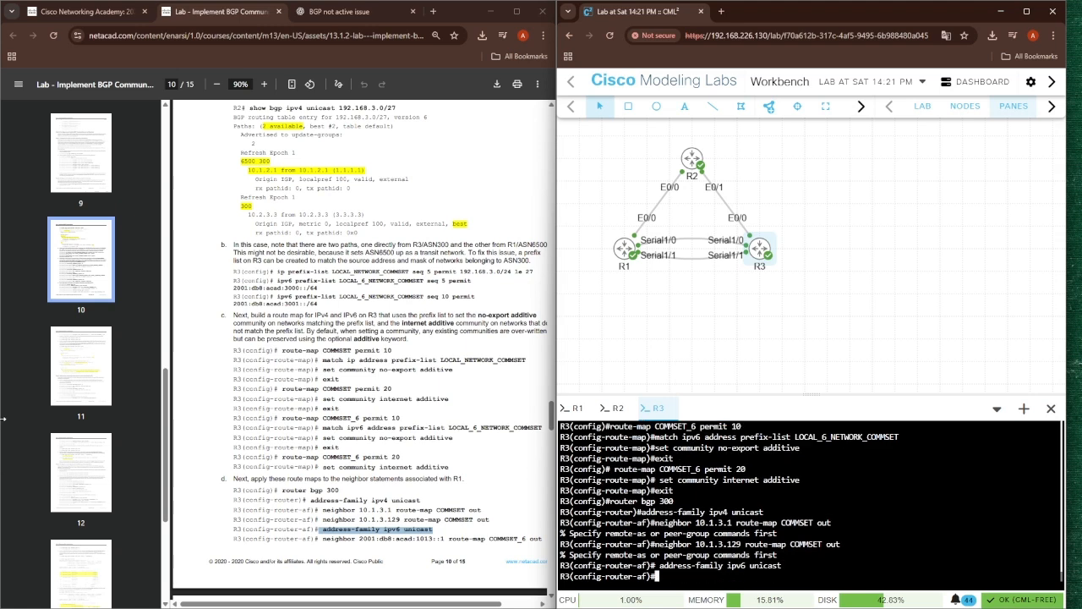
Try to apply route map COMMSET_6 outbound to neighbors 2001:db8:acad:1013::1 and 2001:db8:acad:1014::1 in R3's IPv6 address family
left_click_drag(322, 539, 546, 537)
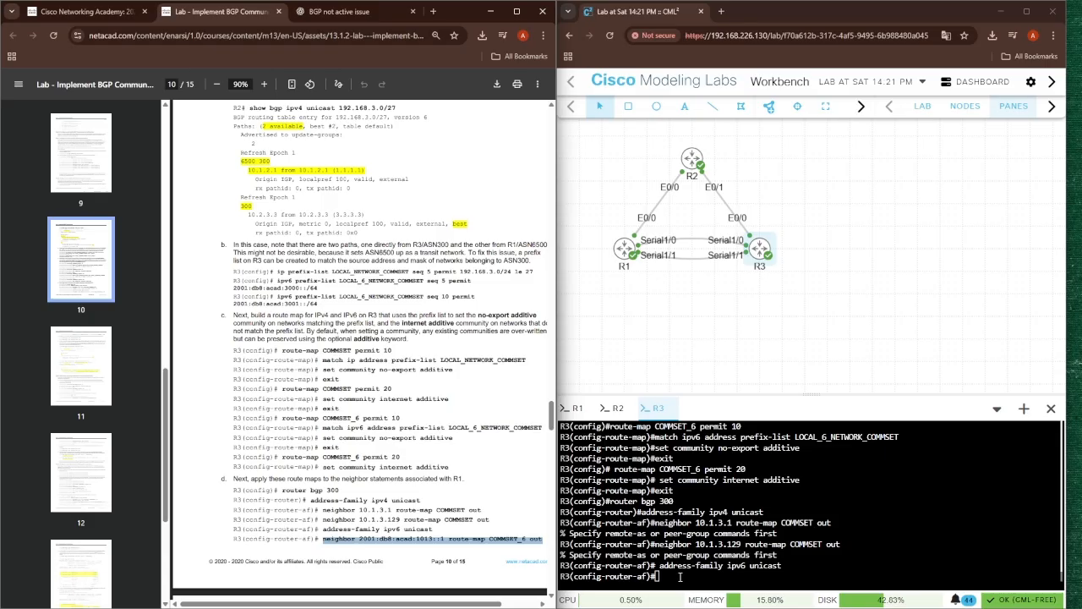
right_click(680, 575)
left_click(695, 450)
key("Return")
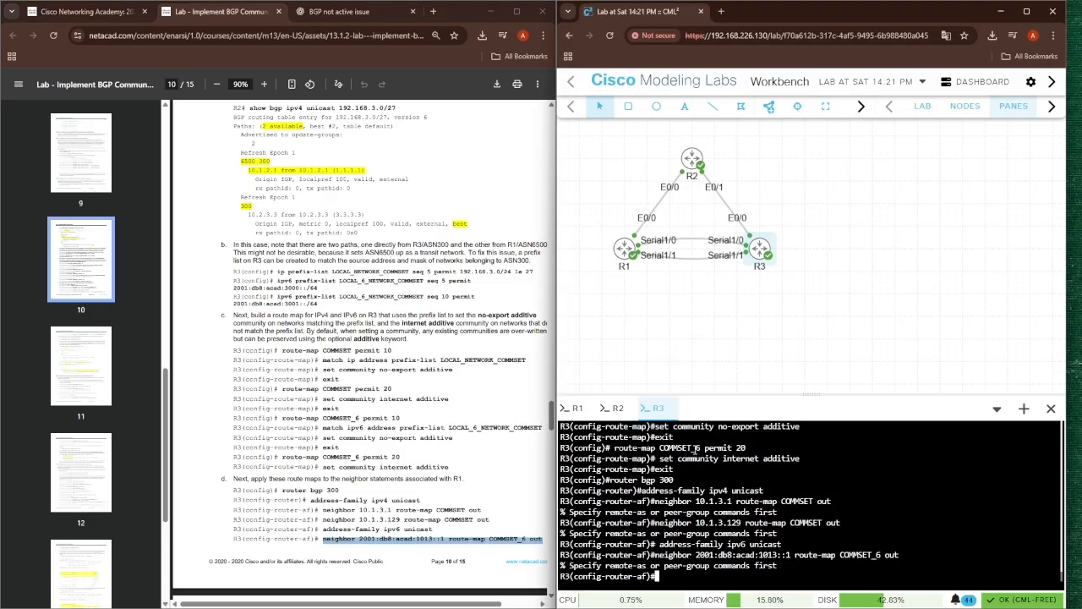
scroll(390, 433, "down", 4)
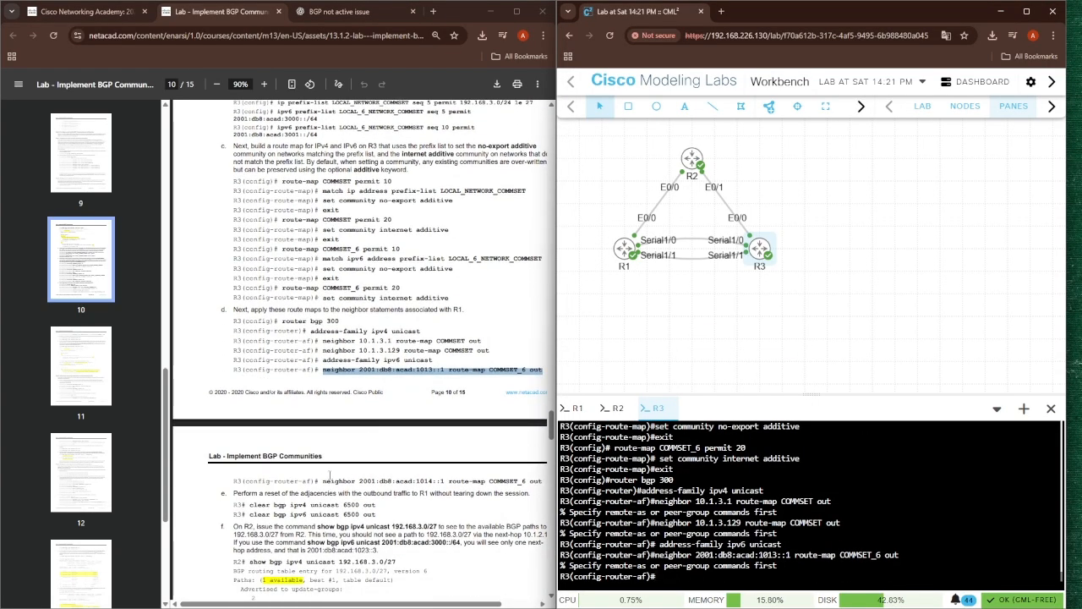
left_click_drag(322, 480, 546, 481)
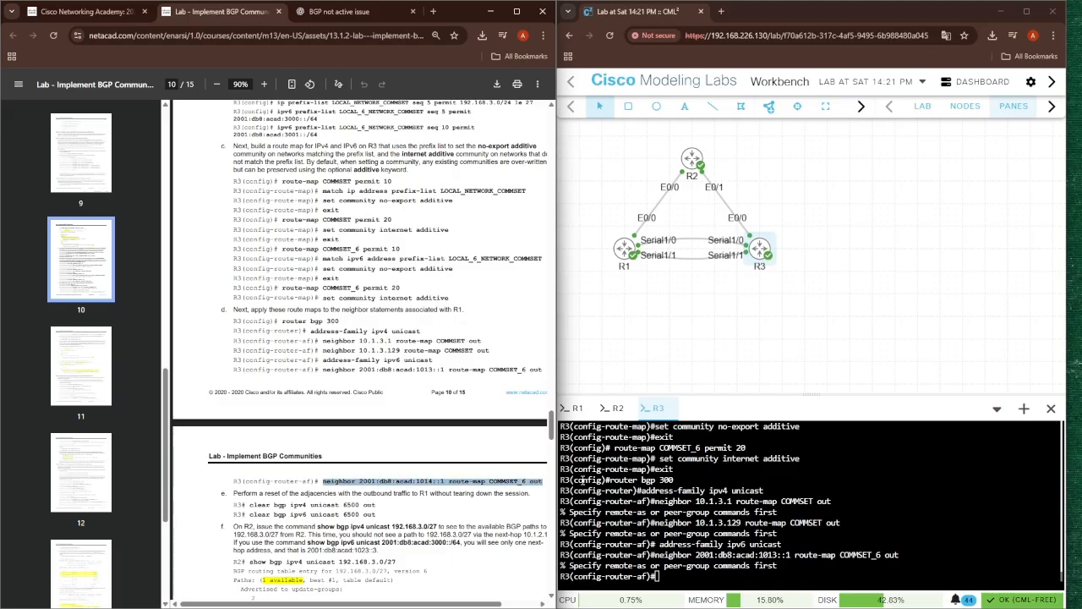
right_click(674, 575)
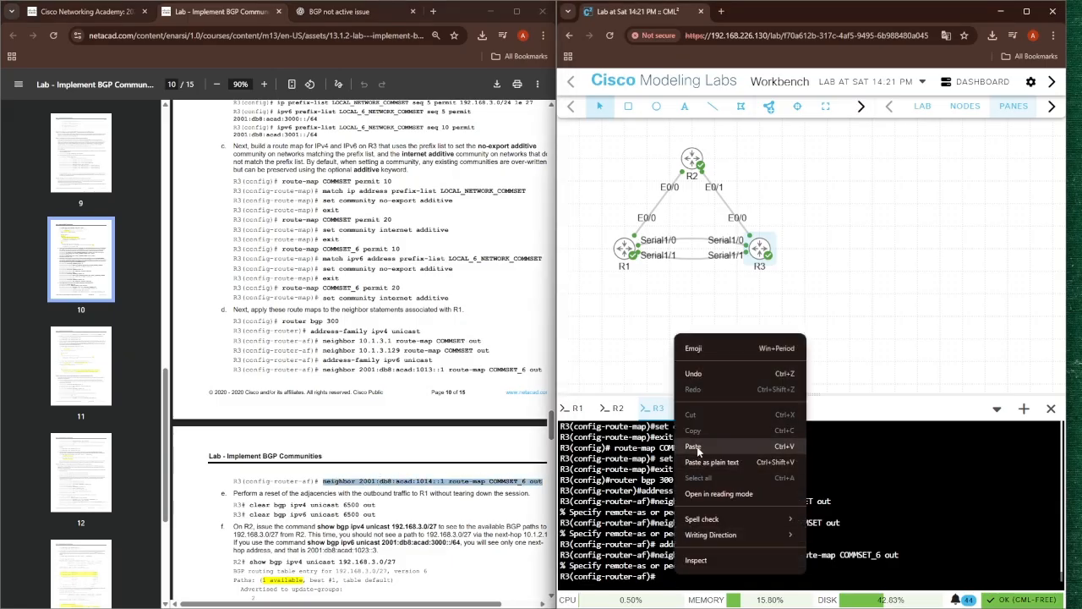
left_click(698, 448)
key("Return")
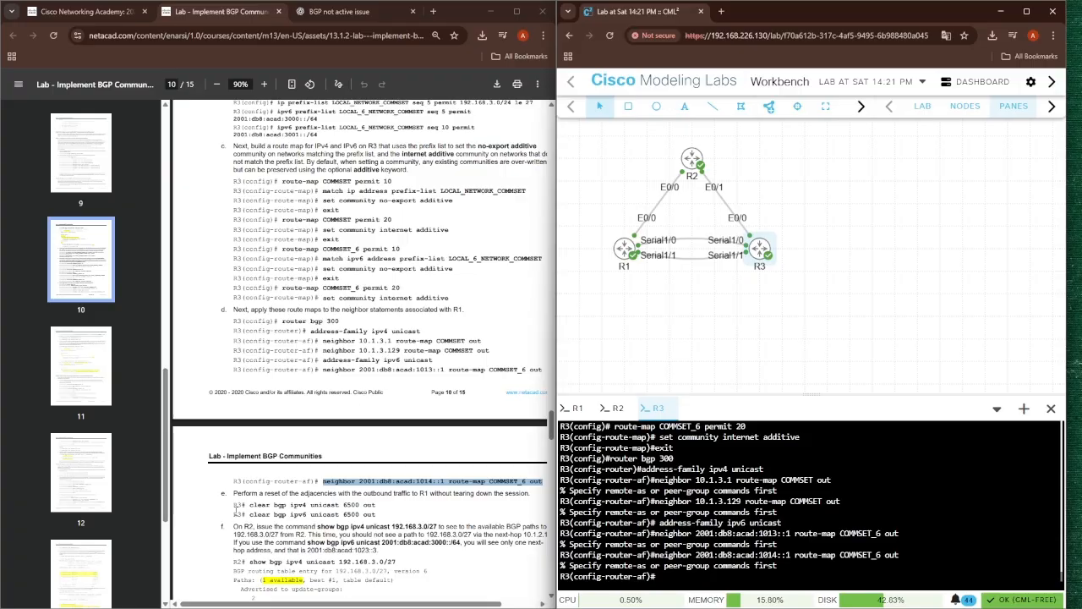
Exit R3's address-family, BGP router and global configuration modes to return to privileged EXEC mode
type("exit")
key("Return")
type("exit")
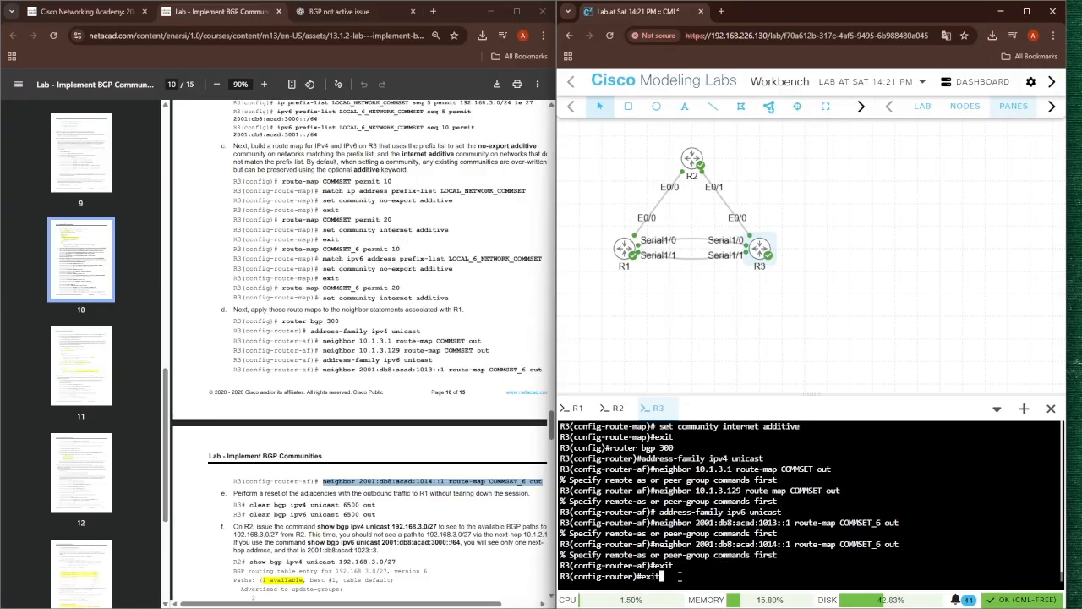
key("Return")
type("exit")
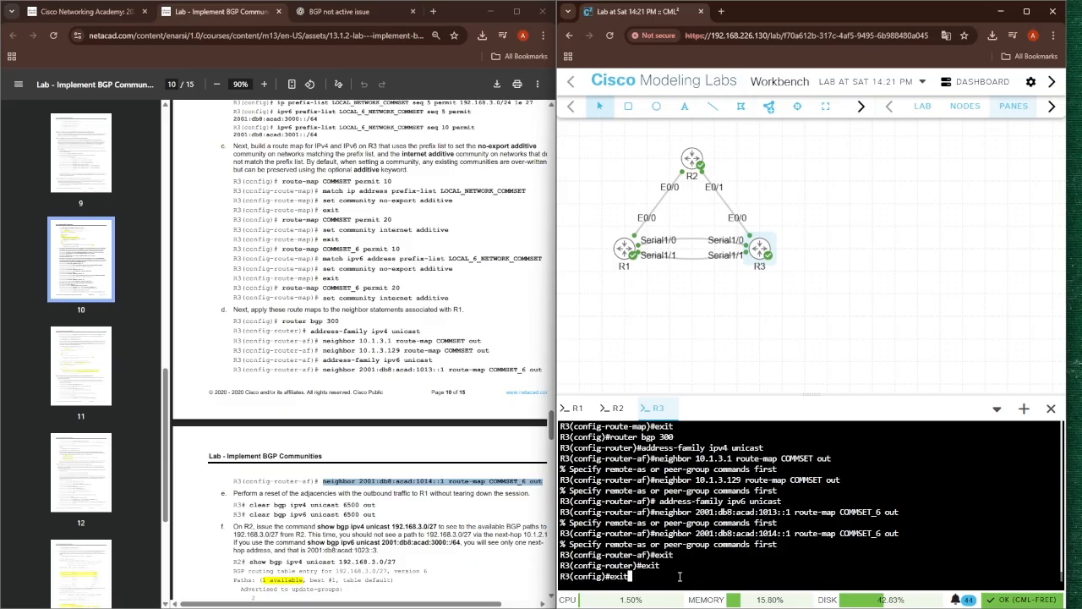
key("Return")
Try to reset R3's outbound IPv4 and IPv6 unicast BGP adjacencies with AS 6500 without tearing down the sessions
left_click_drag(250, 504, 379, 502)
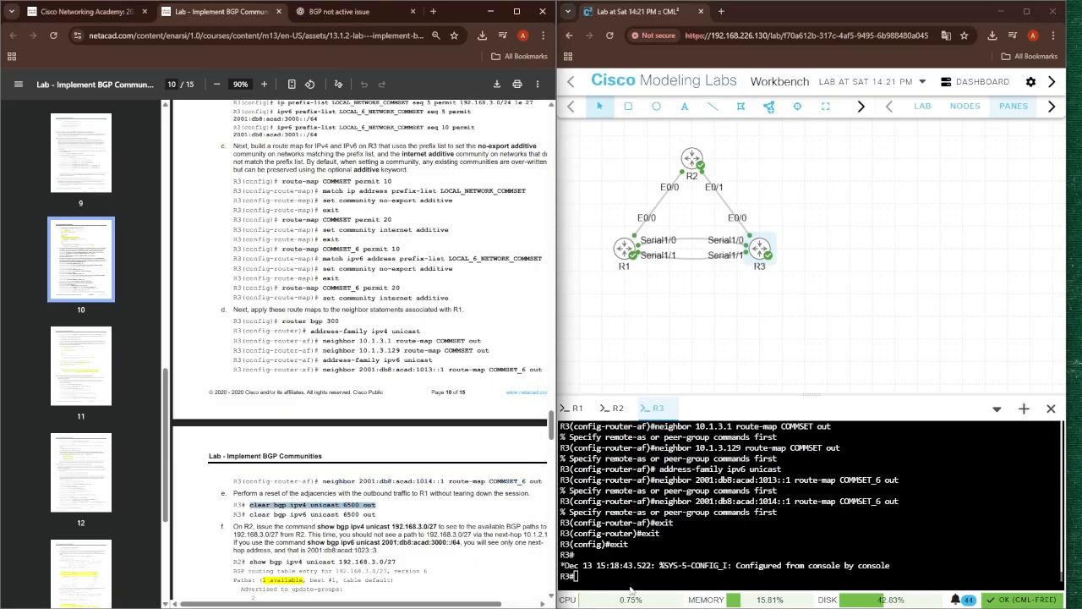
right_click(585, 585)
left_click(624, 451)
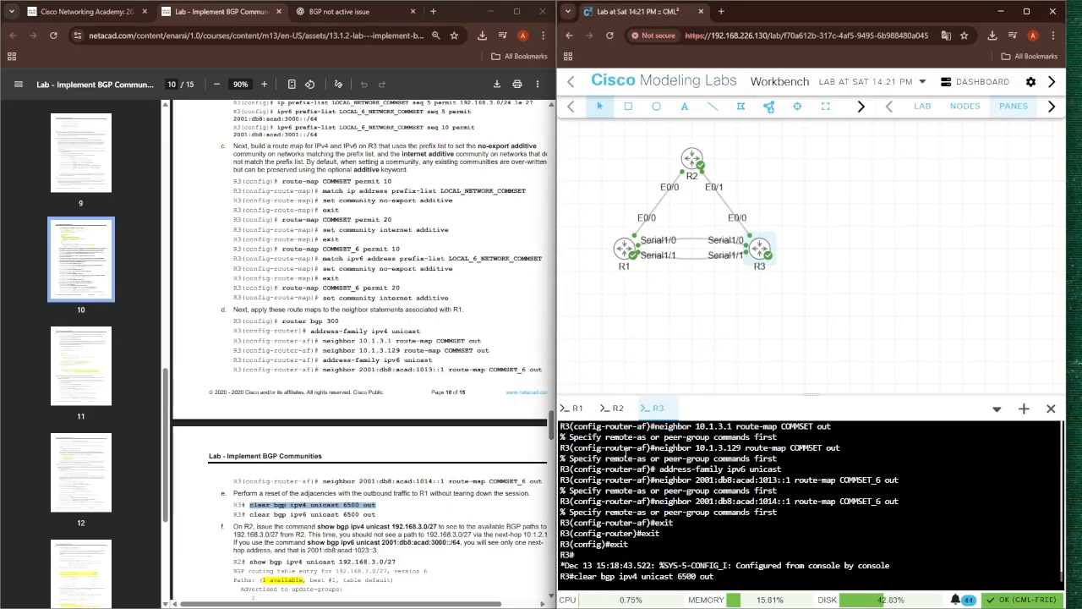
key("Return")
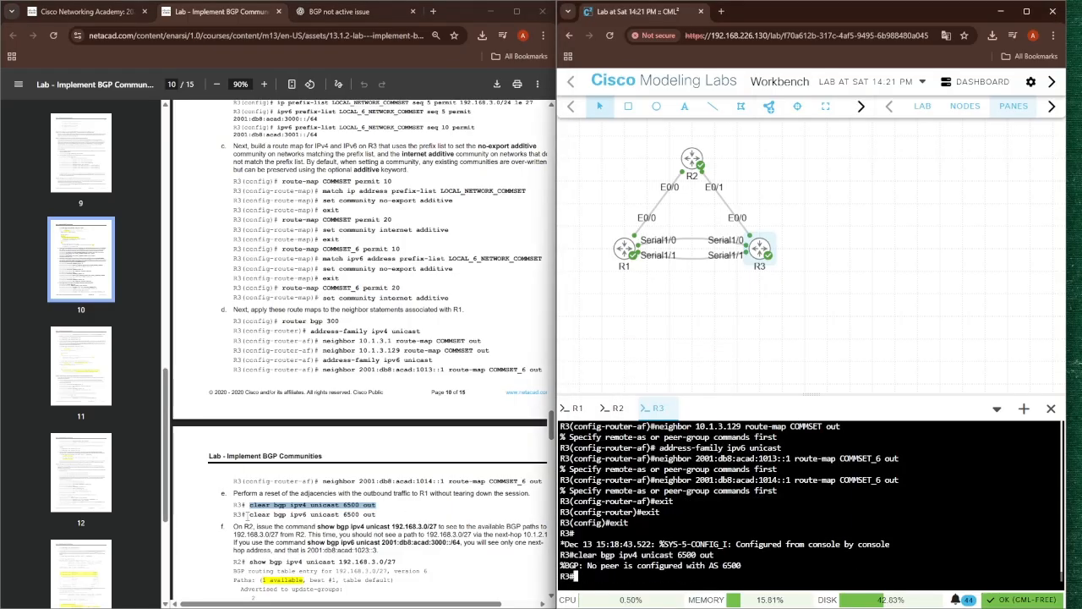
left_click_drag(248, 514, 377, 514)
key("ctrl+c")
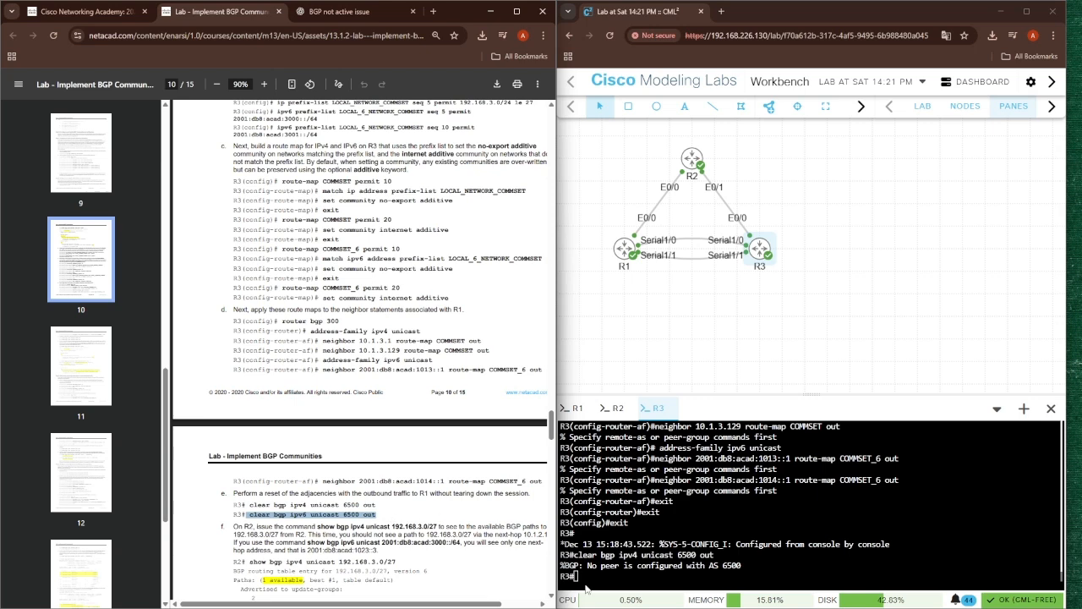
right_click(585, 589)
left_click(593, 467)
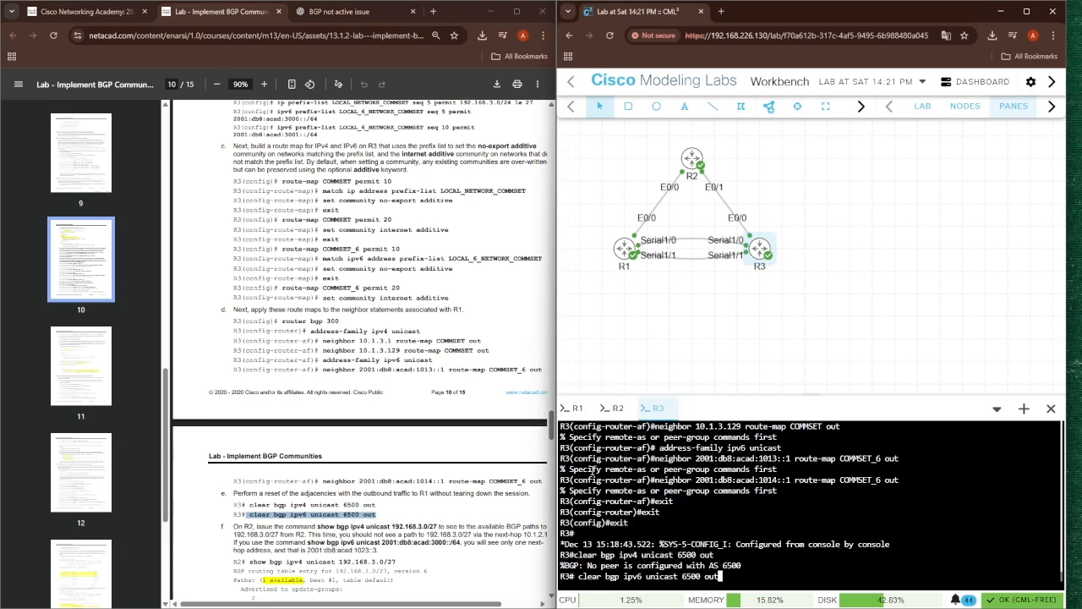
key("Return")
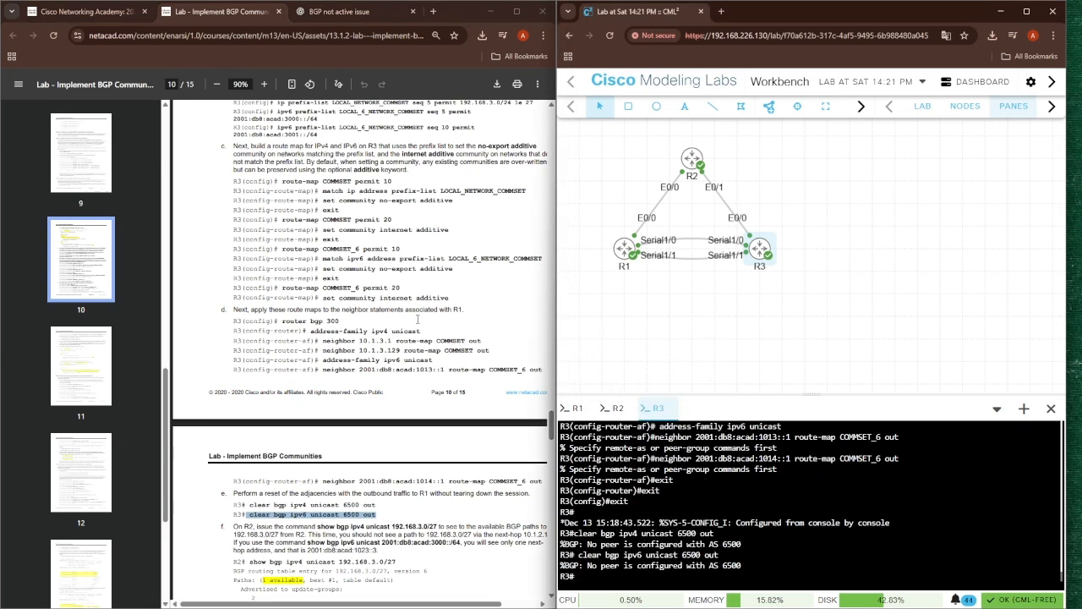
Switch to R2's console and display its IPv4 unicast BGP entry for 192.168.3.0/27
scroll(417, 320, "down", 3)
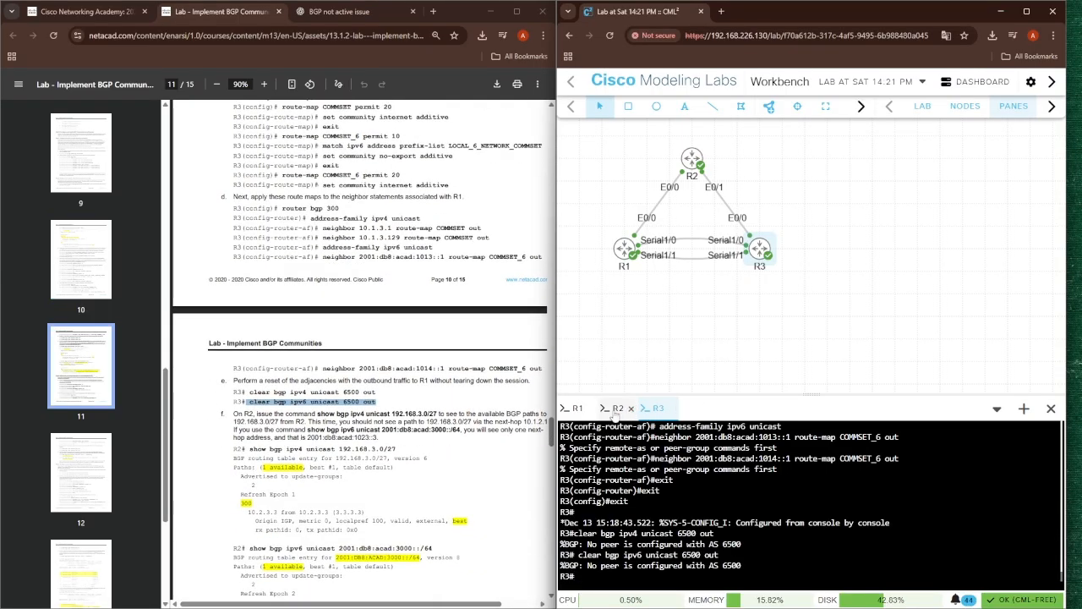
left_click(613, 408)
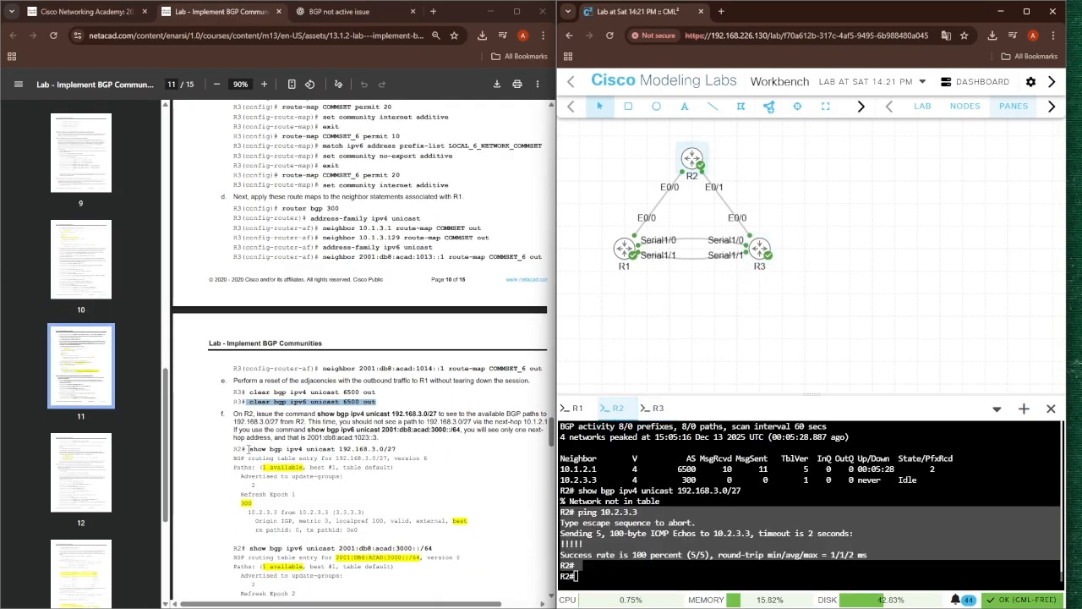
left_click_drag(248, 449, 398, 449)
key("ctrl+c")
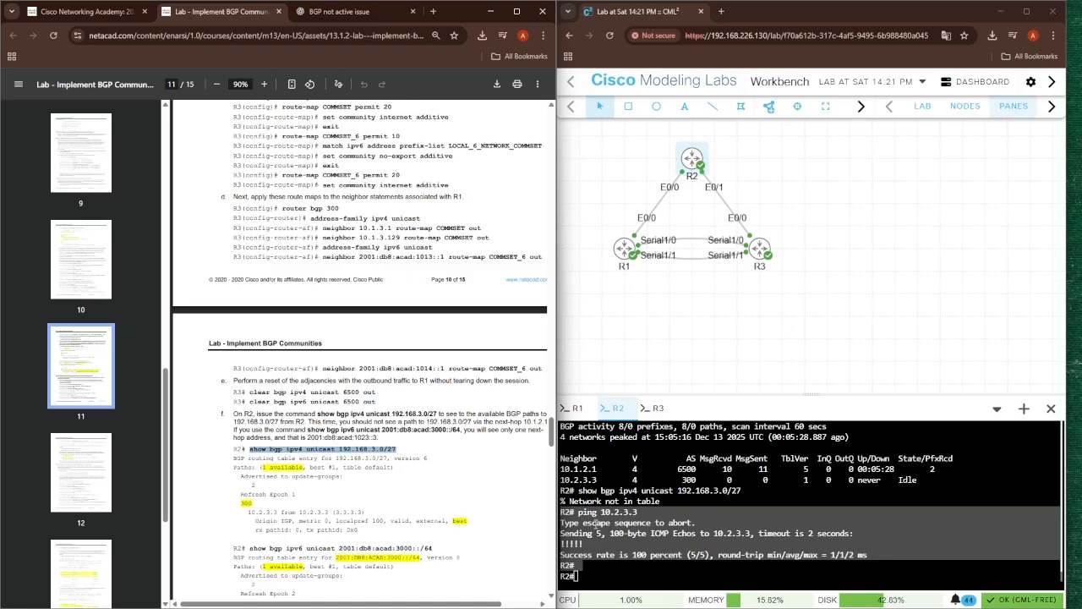
right_click(594, 577)
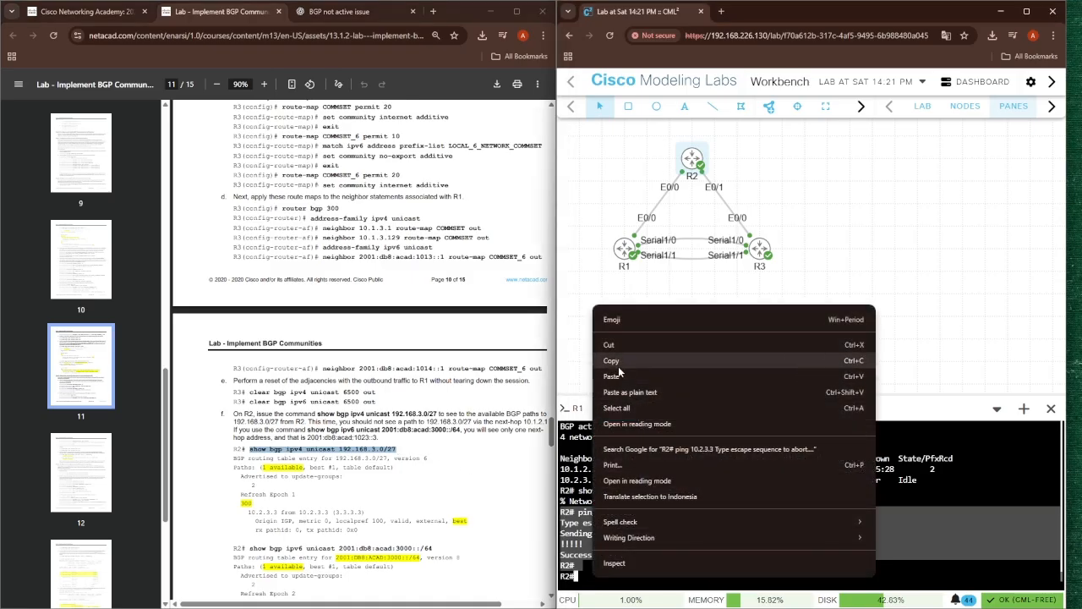
left_click(612, 376)
key("Return")
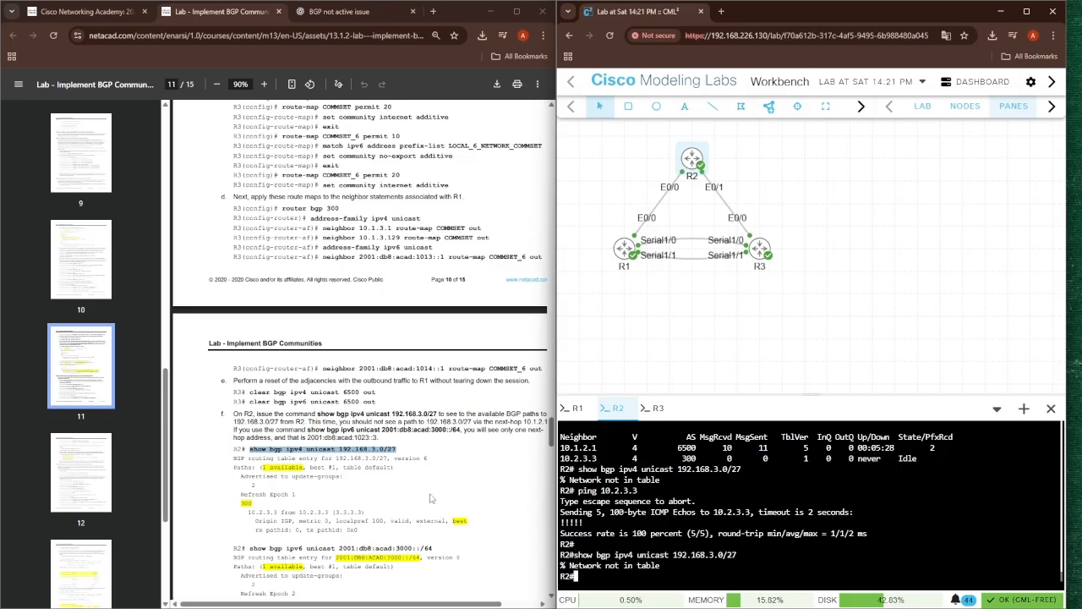
Display R2's IPv6 unicast BGP entry for 2001:db8:acad:3000::/64
scroll(432, 499, "down", 1)
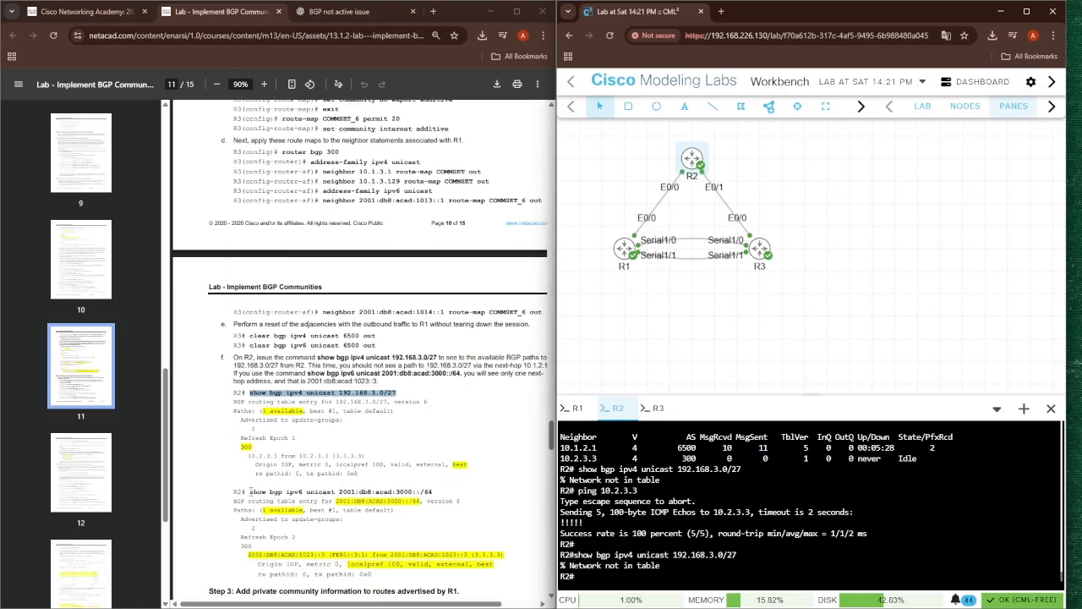
left_click_drag(250, 492, 433, 492)
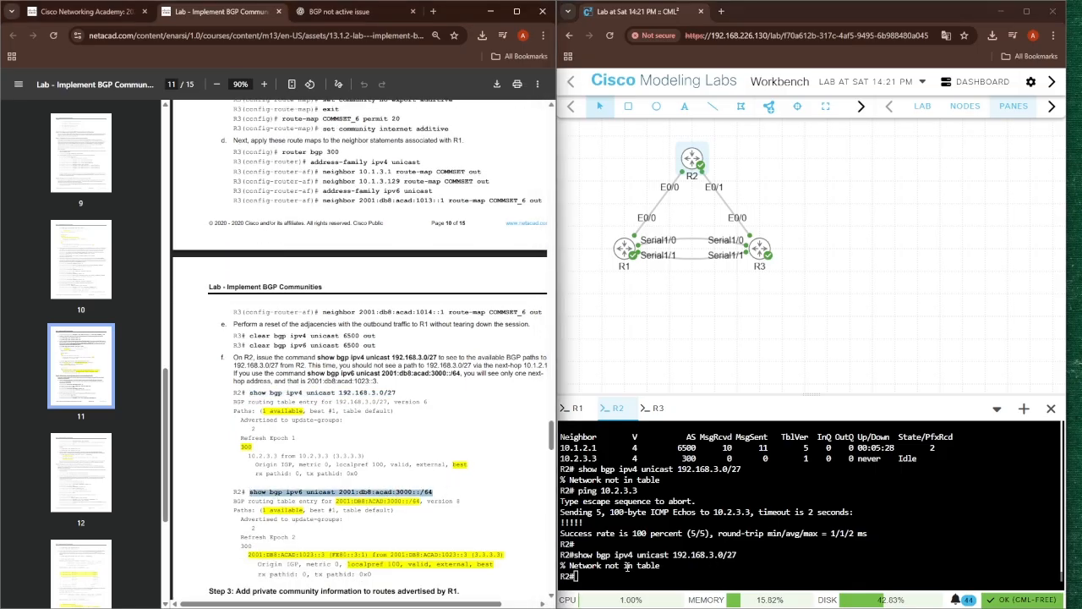
right_click(627, 567)
left_click(629, 454)
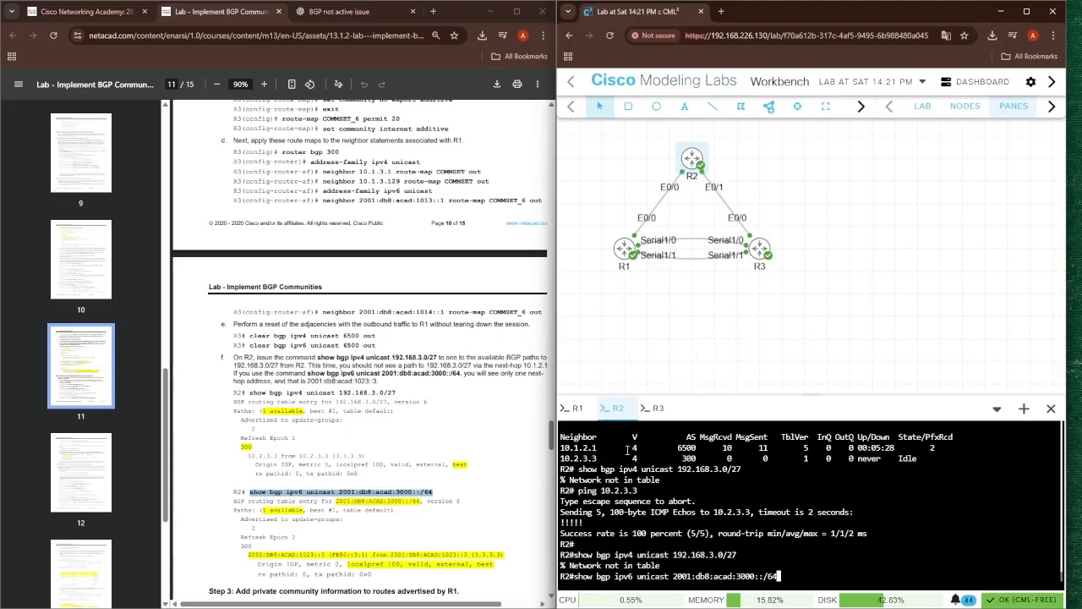
key("Return")
scroll(359, 350, "down", 1)
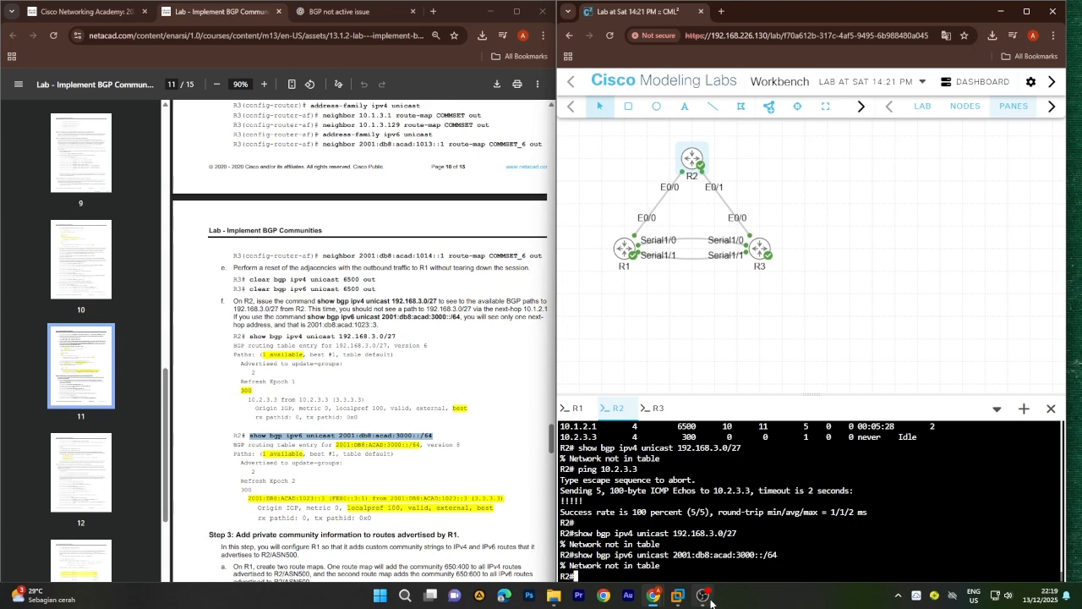
left_click(704, 596)
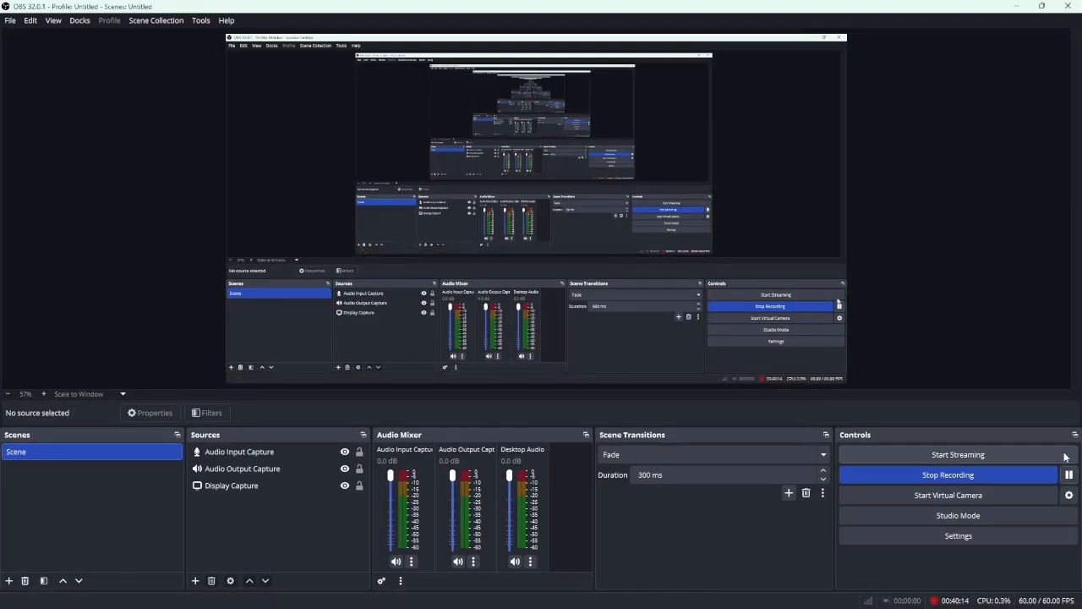
left_click(1015, 6)
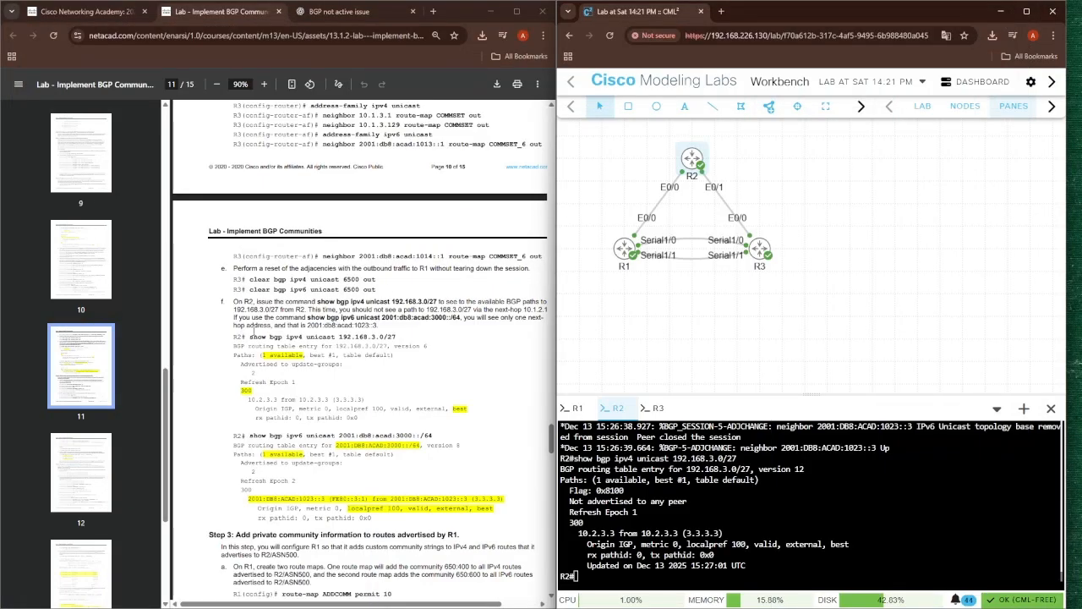
Run show bgp ipv4 unicast 192.168.3.0/27 again on R2 and review the available paths through the end of the output
left_click_drag(251, 337, 409, 337)
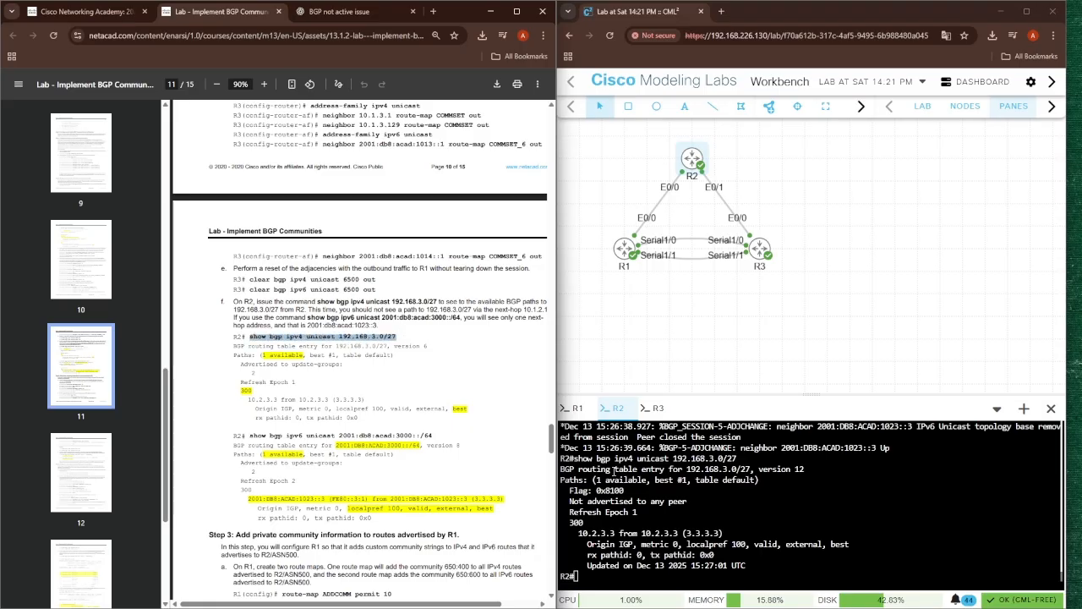
right_click(592, 572)
left_click(616, 445)
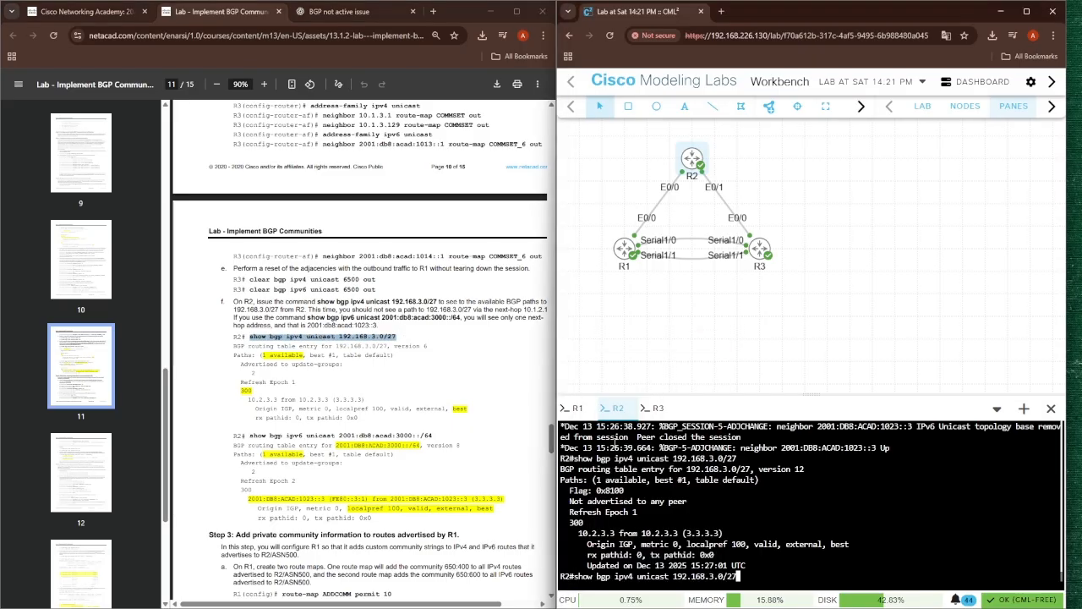
key("Return")
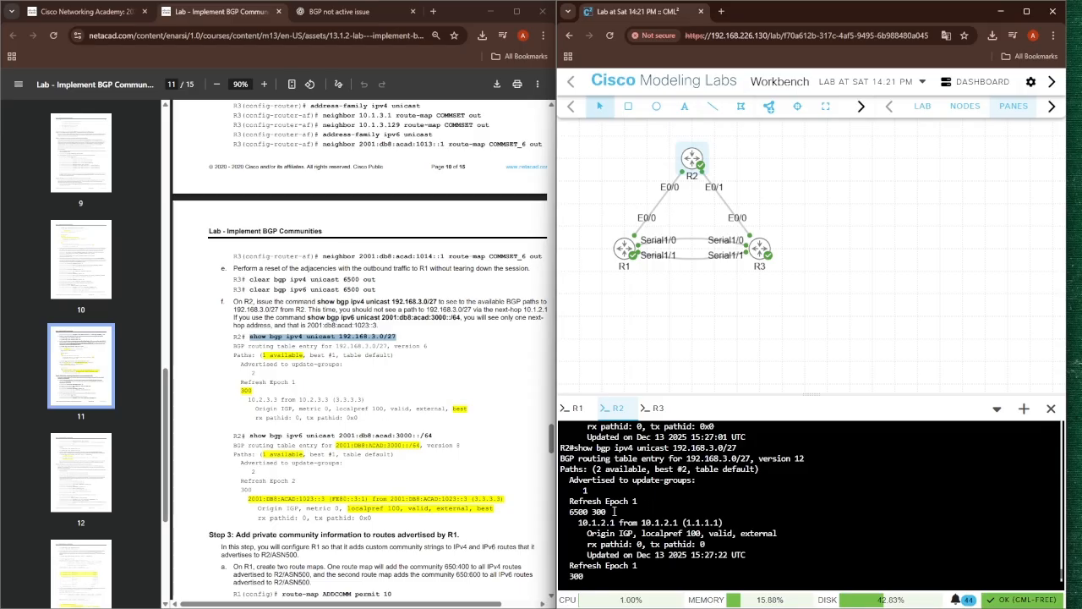
scroll(594, 511, "down", 2)
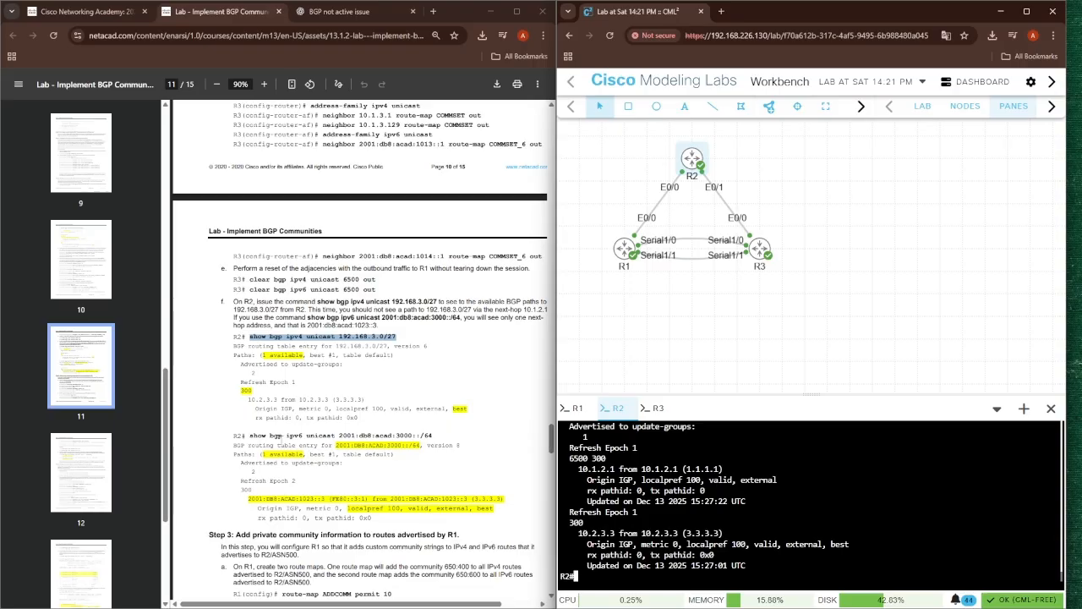
Run show bgp ipv6 unicast 2001:db8:acad:3000::/64 again on R2 to check the available path and next hop
left_click_drag(252, 435, 432, 436)
right_click(588, 579)
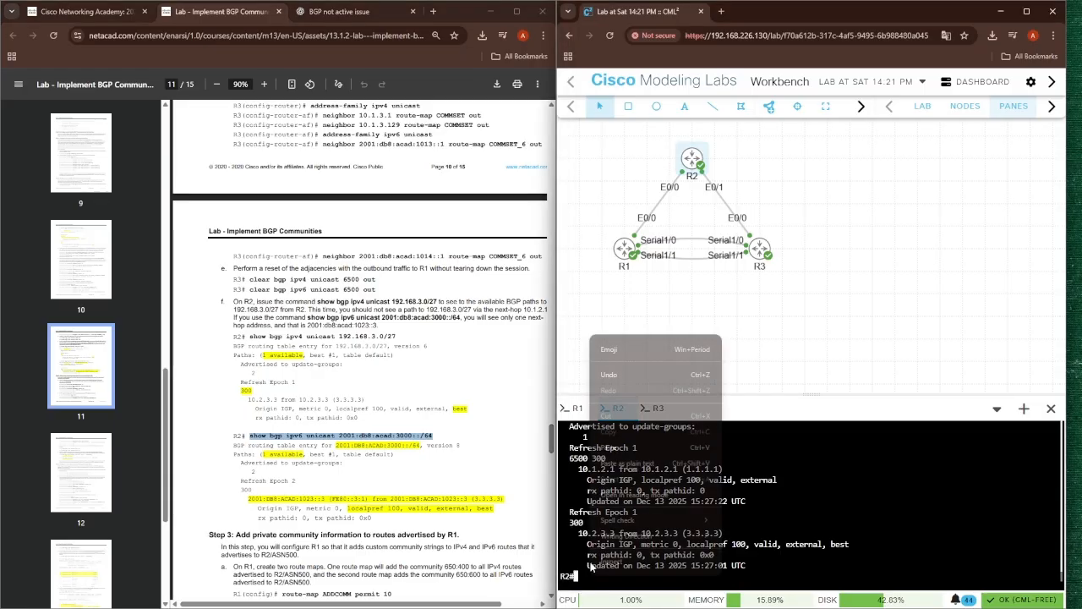
left_click(624, 448)
key("Return")
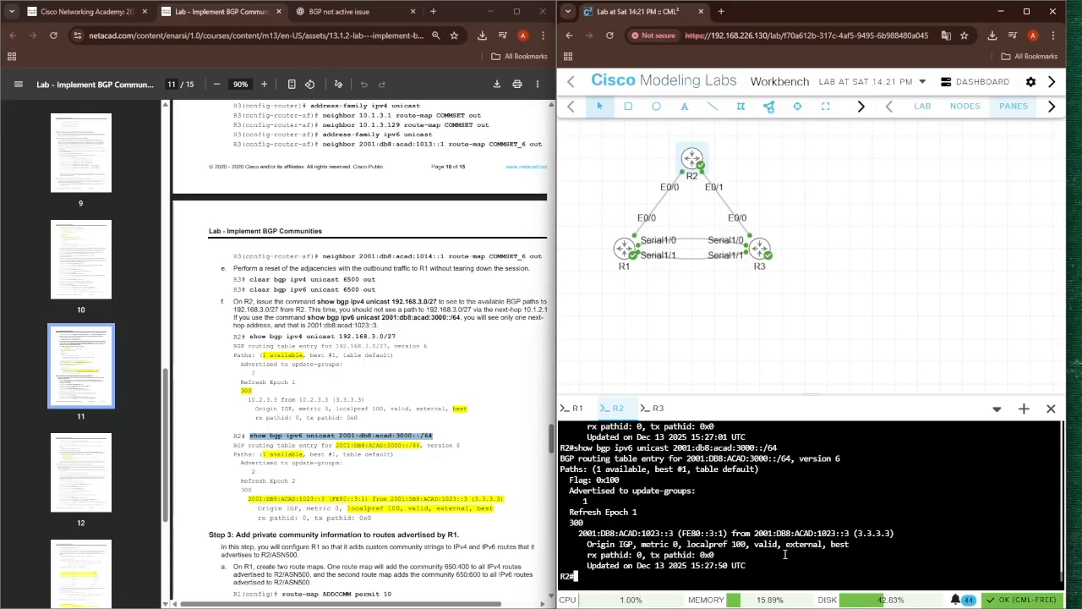
Switch to R1's console and exit BGP router configuration to global configuration mode
scroll(505, 537, "down", 3)
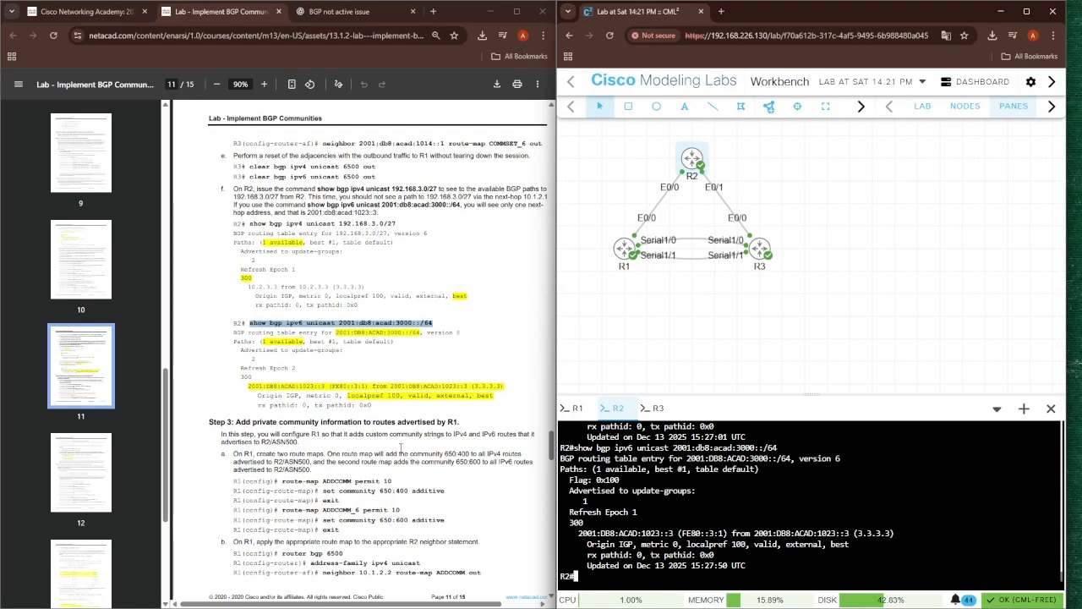
left_click(575, 409)
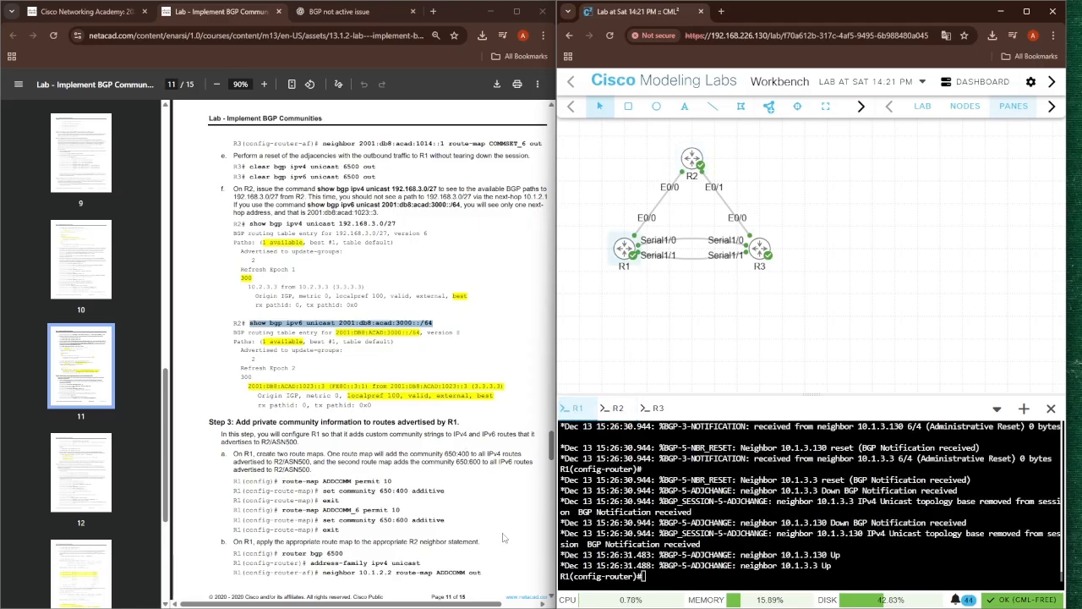
type("exit")
key("Return")
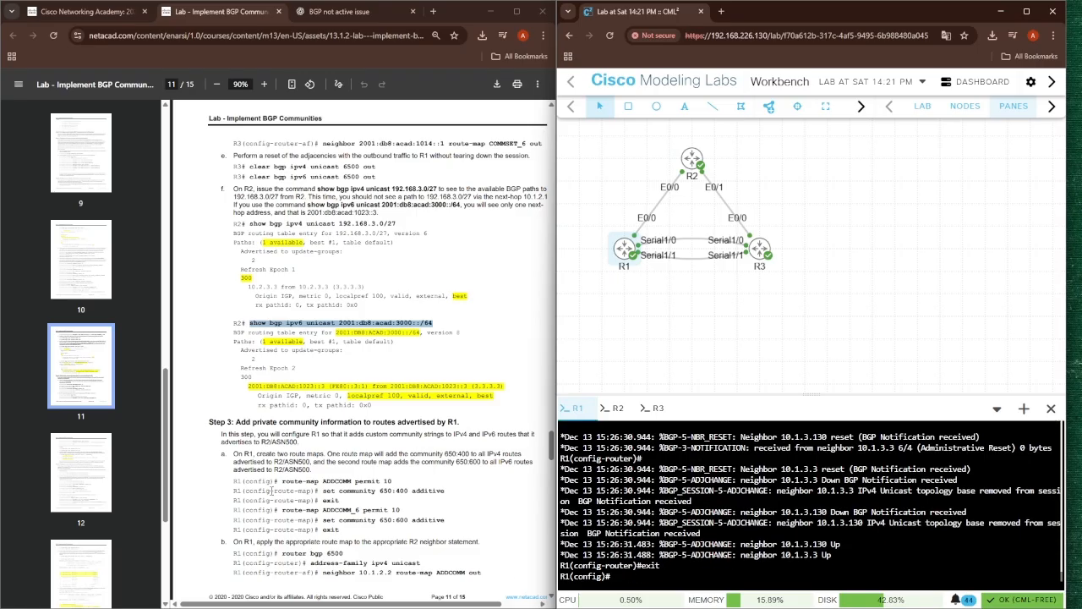
Create the route map ADDCOMM permit 10 on R1 using the command from the lab instructions
left_click_drag(282, 480, 394, 480)
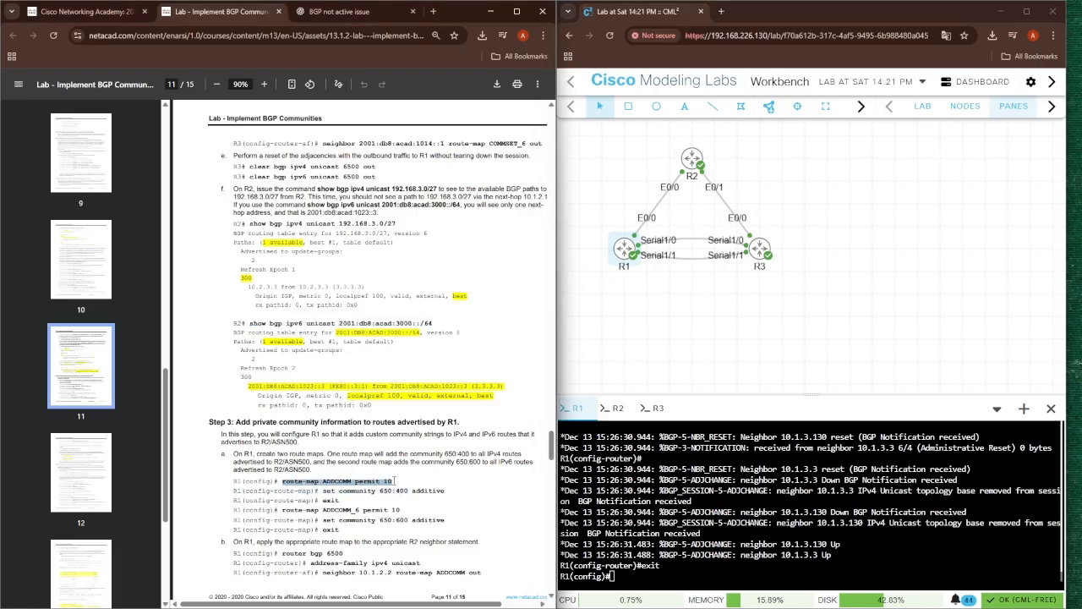
right_click(642, 580)
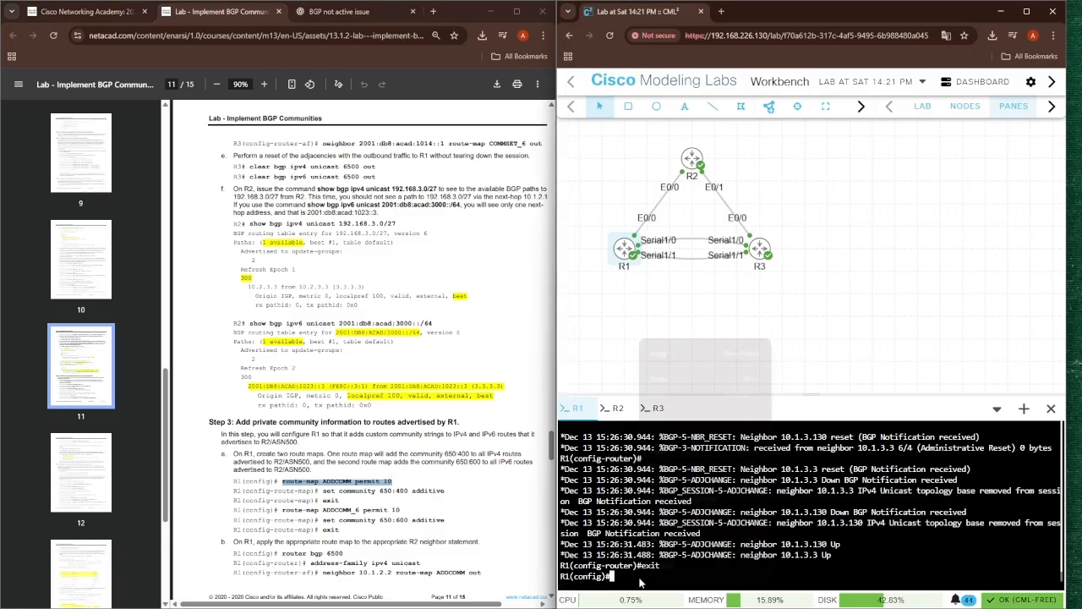
left_click(664, 457)
key("Return")
key("Return")
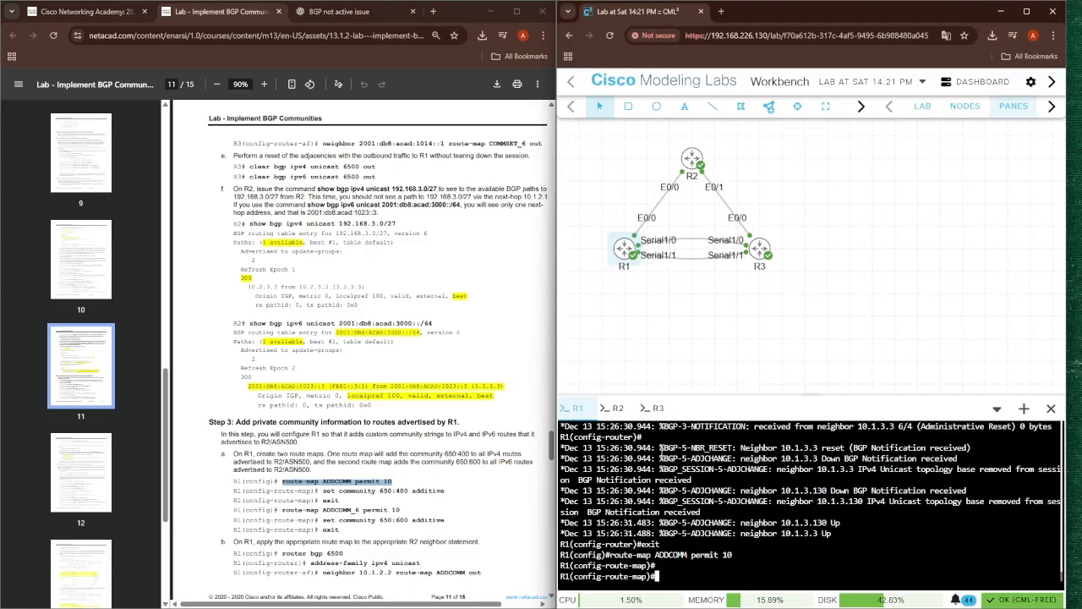
Add set community 650:400 additive to route map ADDCOMM and exit route-map configuration
left_click_drag(324, 491, 447, 489)
key("ctrl+c")
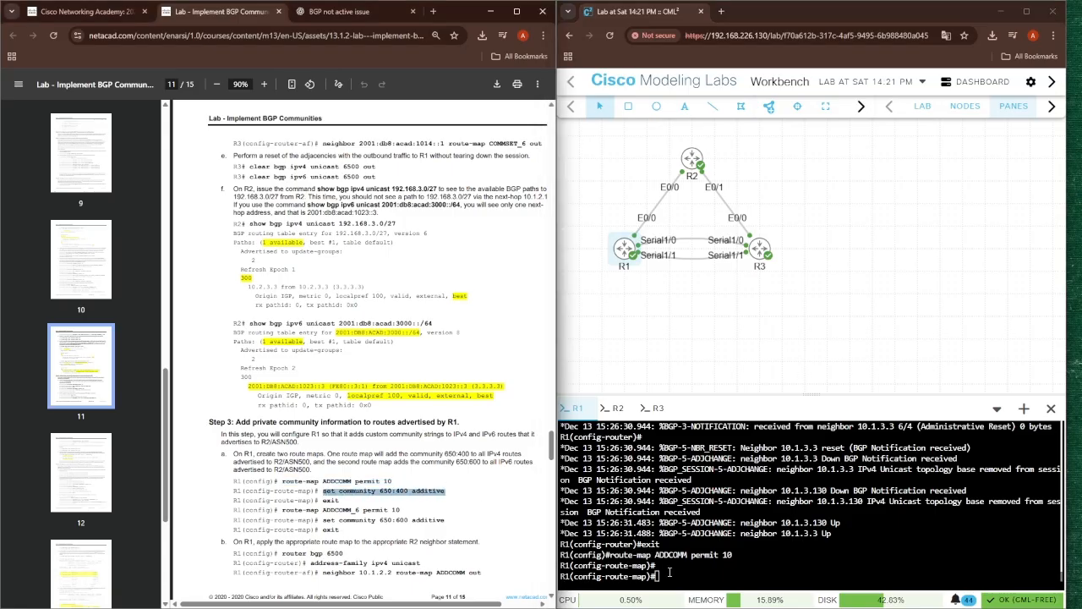
right_click(669, 573)
left_click(690, 455)
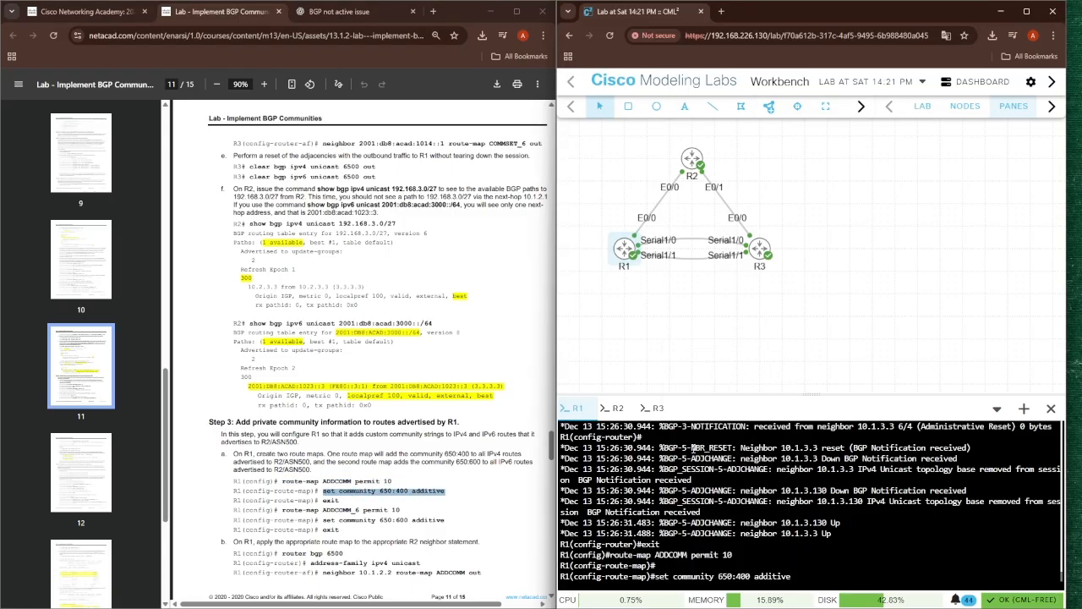
key("Return")
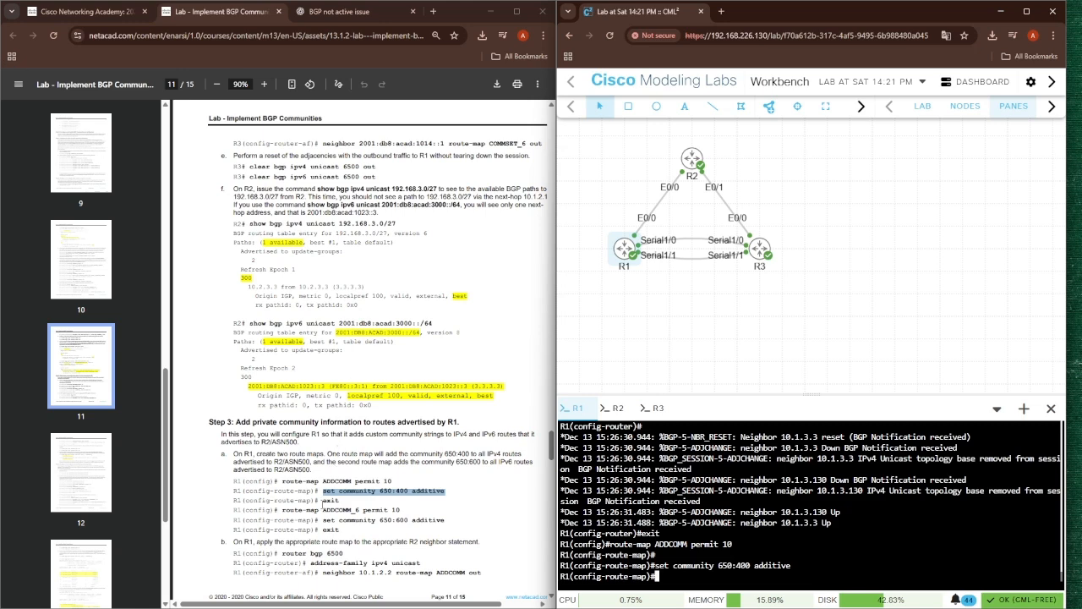
type("exit")
key("Return")
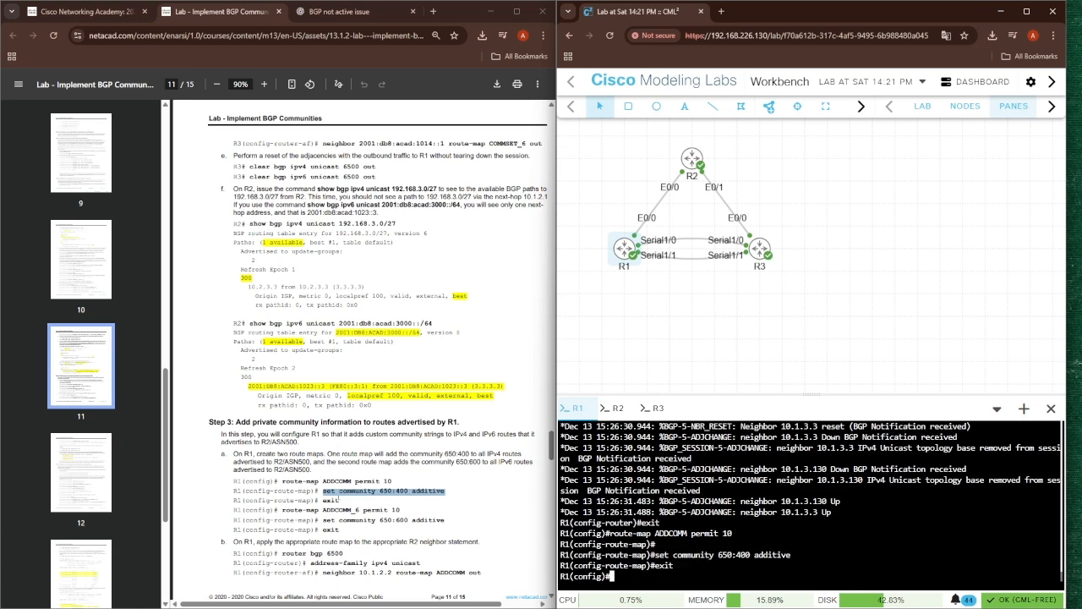
Create the route map ADDCOMM_6 permit 10 on R1
left_click_drag(282, 510, 404, 512)
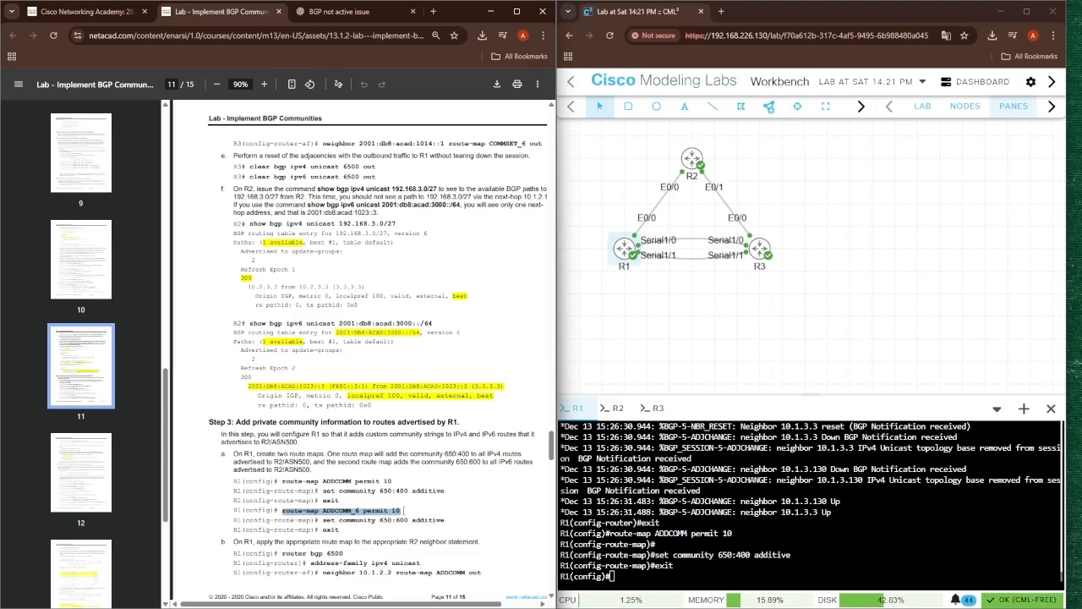
right_click(640, 582)
left_click(667, 441)
key("Return")
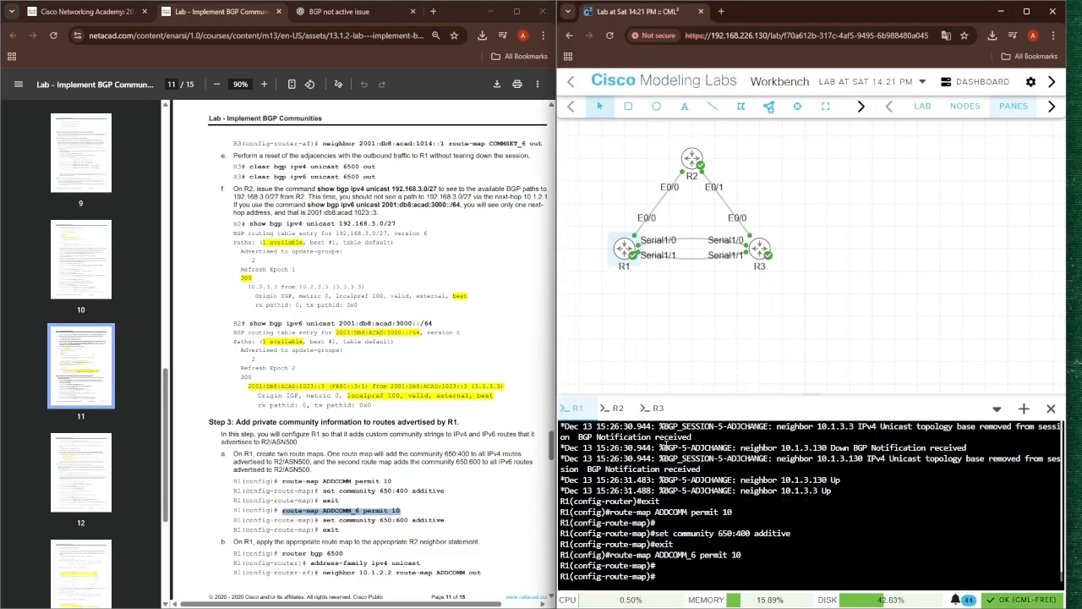
Add set community 650:600 additive to route map ADDCOMM_6 and exit route-map configuration
left_click_drag(324, 520, 471, 521)
left_click(321, 510)
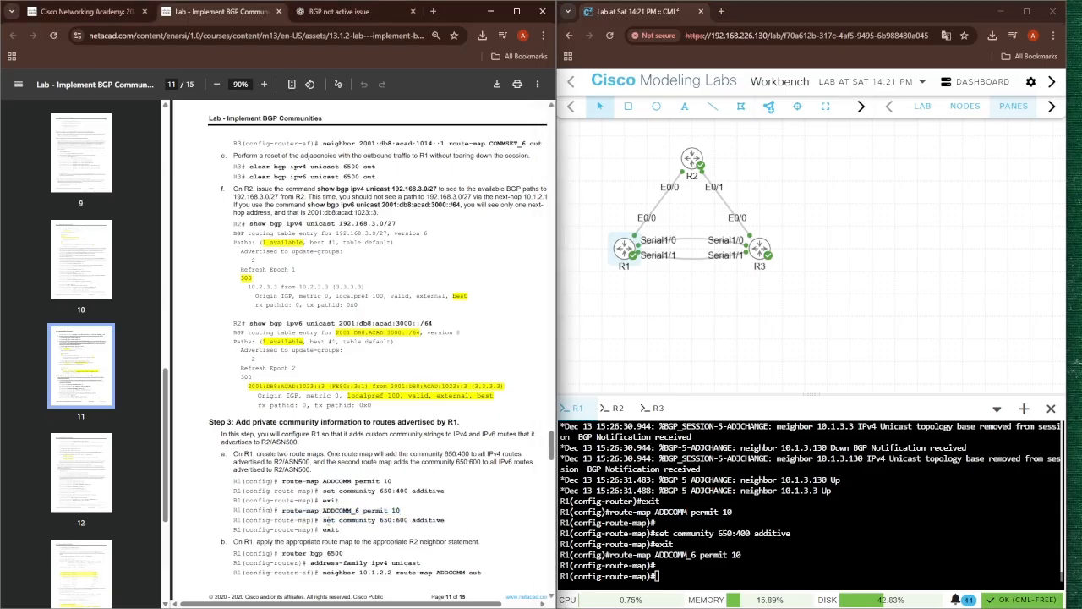
left_click_drag(324, 520, 463, 523)
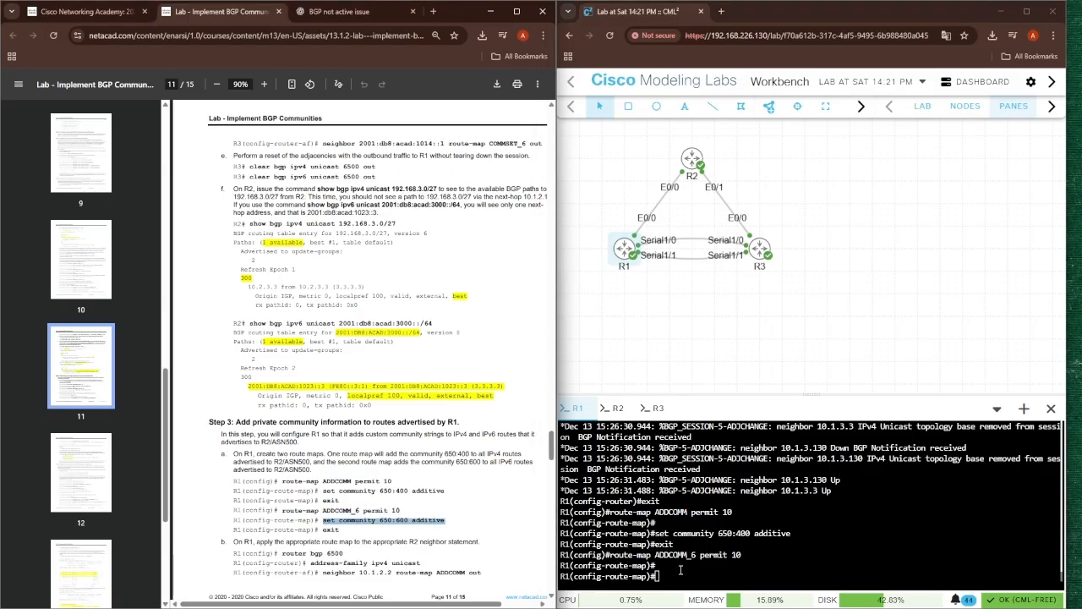
right_click(680, 570)
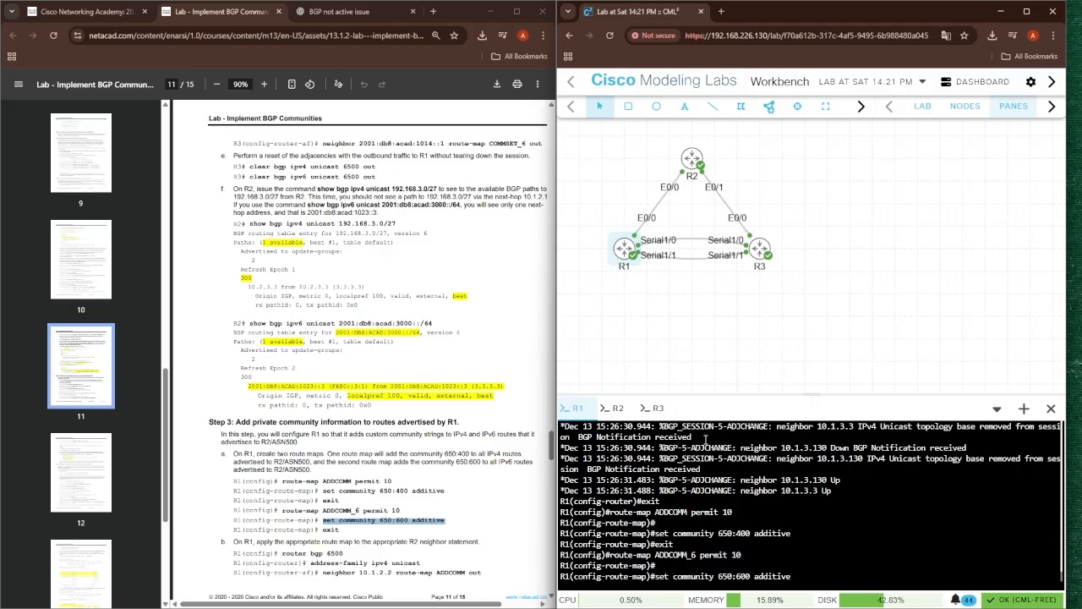
key("Return")
type("exit")
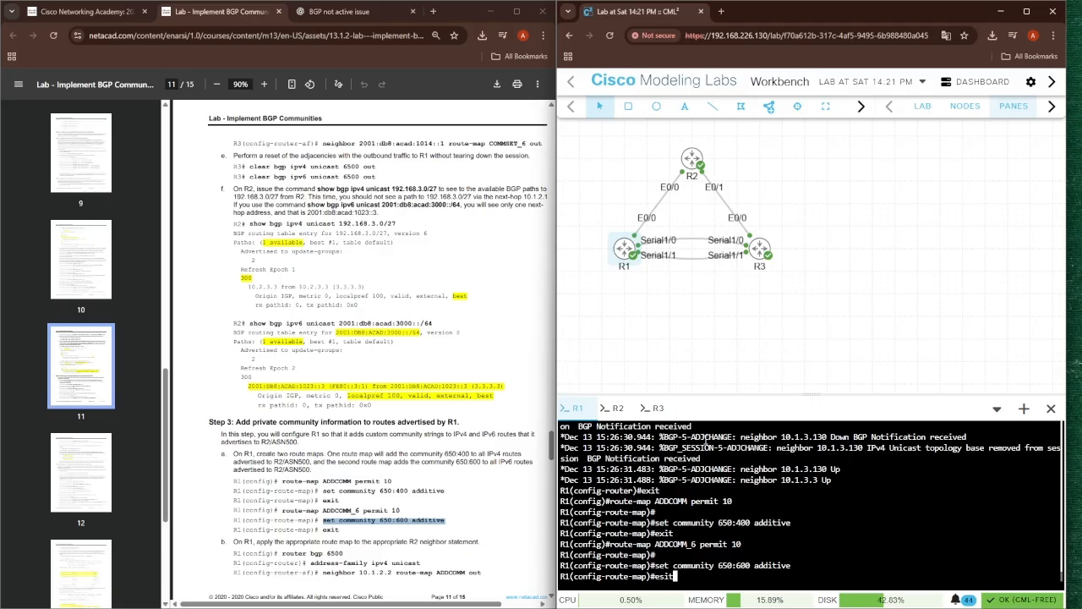
key("BackSpace")
key("BackSpace")
key("BackSpace")
type("xit")
key("Return")
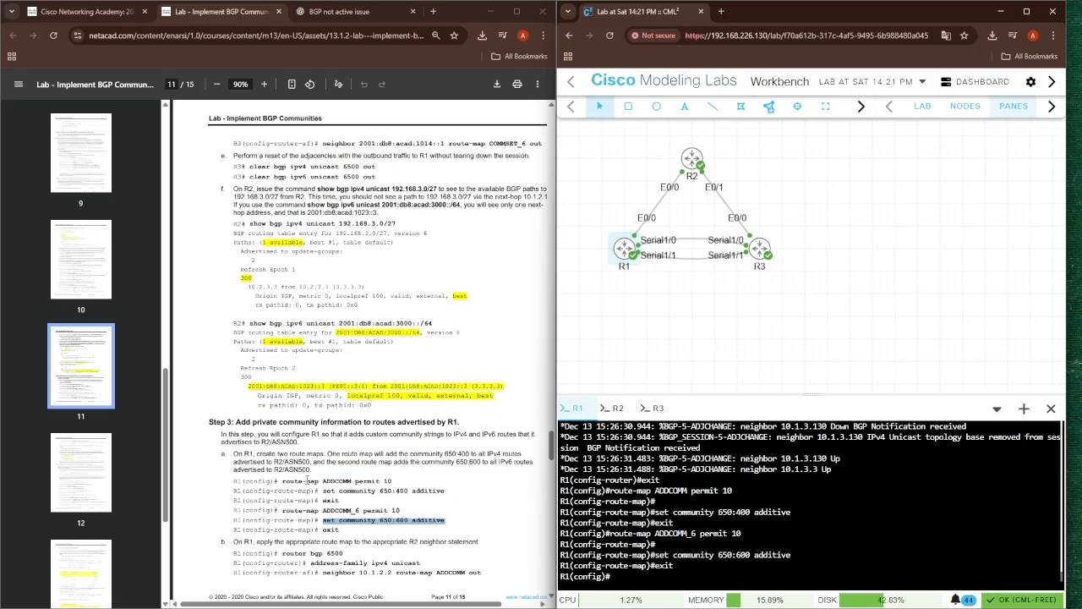
Enter BGP router configuration on R1 with router bgp 6500 from the lab instructions
scroll(308, 478, "down", 1)
left_click_drag(281, 497, 357, 502)
left_click(315, 506)
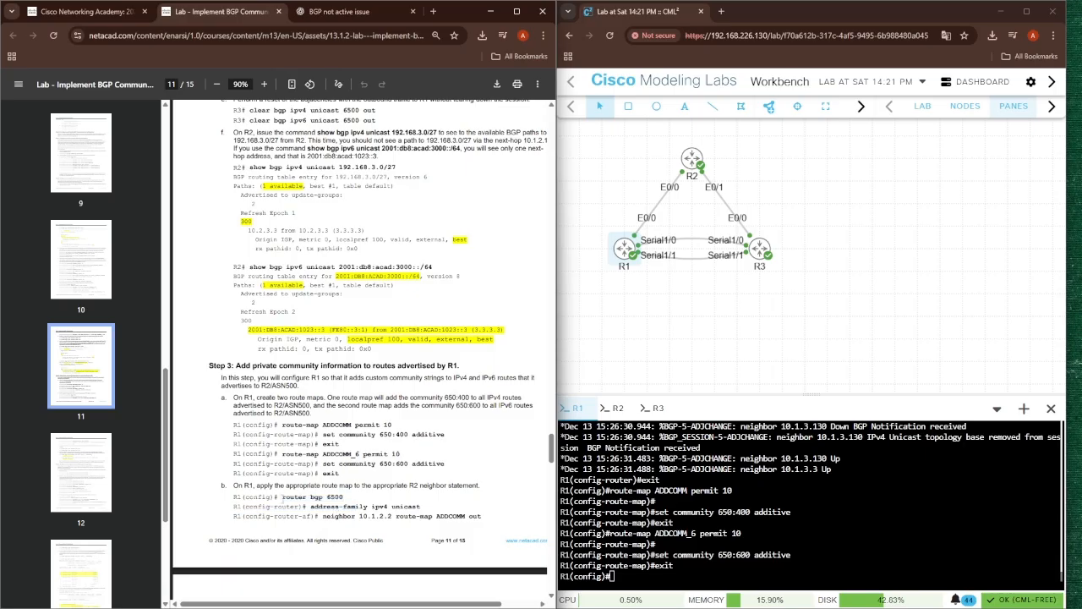
left_click_drag(283, 497, 358, 507)
left_click(342, 497)
left_click_drag(283, 496, 352, 496)
right_click(629, 580)
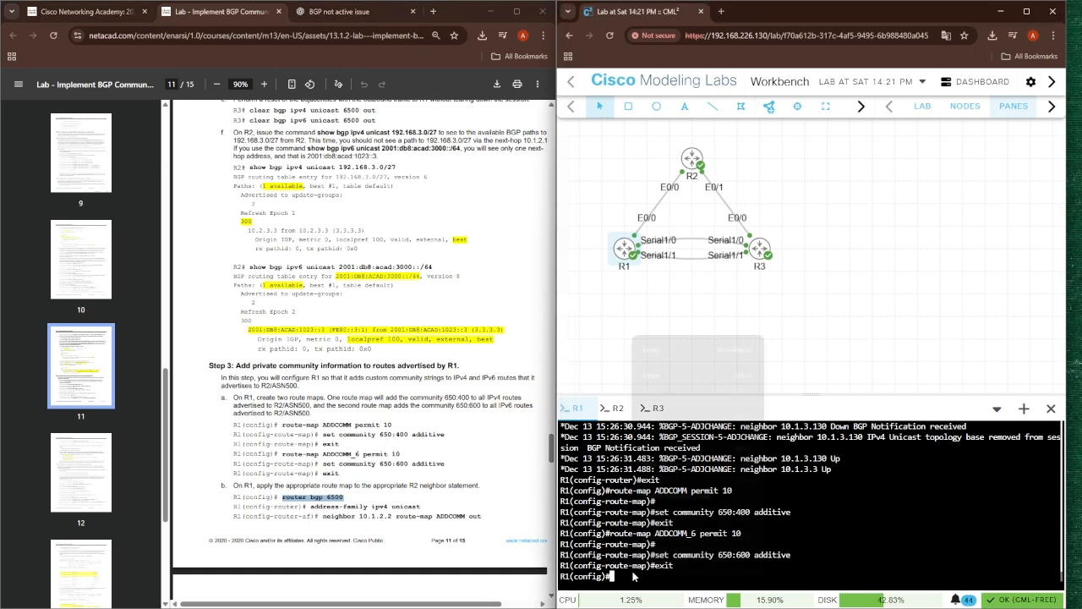
left_click(656, 457)
key("Return")
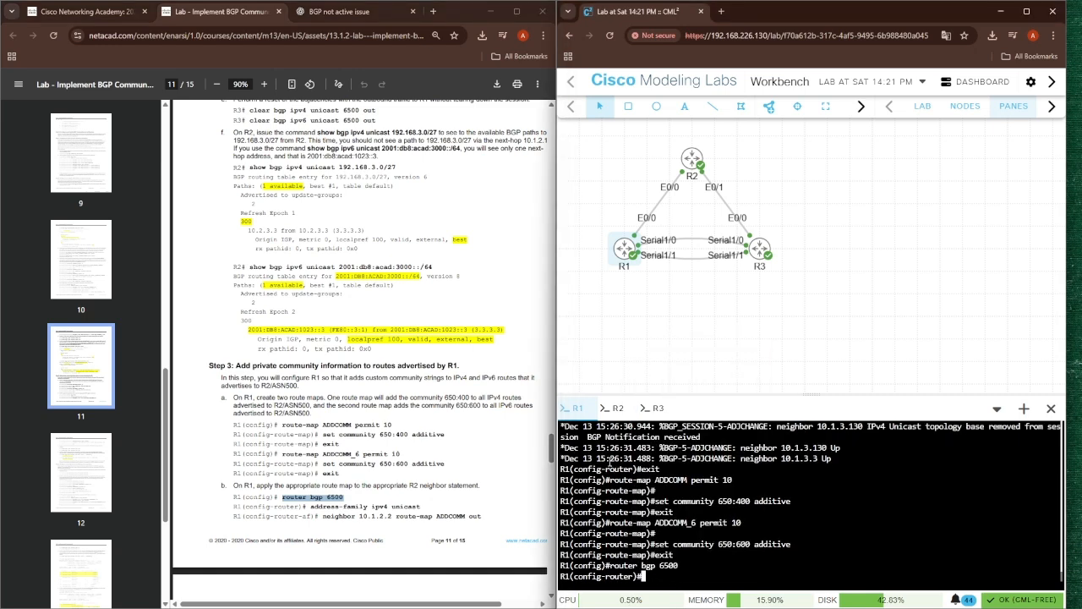
Enter R1's IPv4 unicast address family with the address-family ipv4 unicast command
left_click_drag(310, 507, 436, 510)
left_click(386, 503)
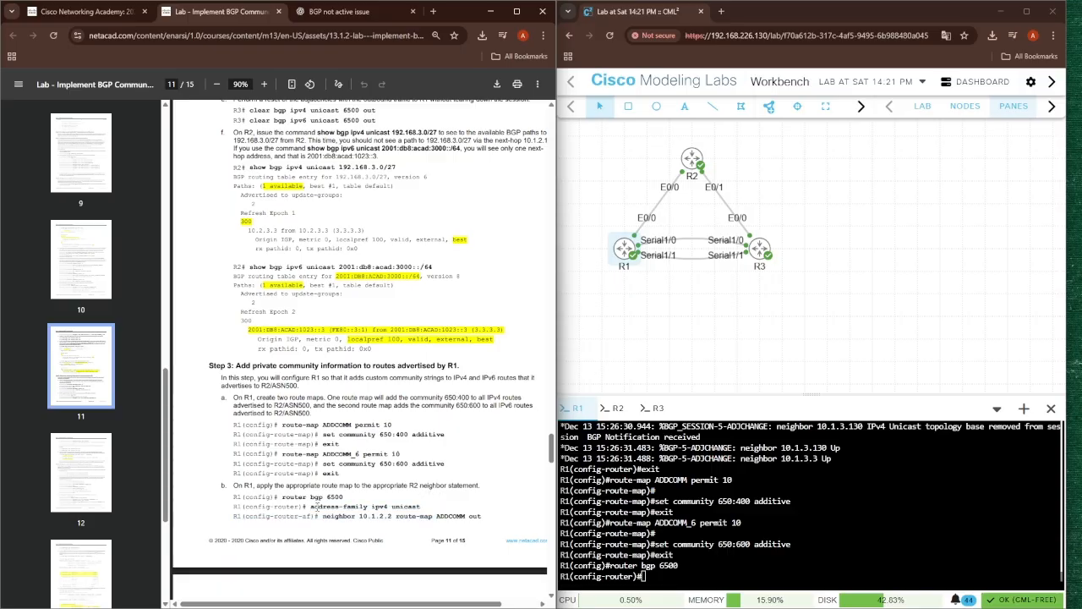
left_click_drag(310, 506, 420, 508)
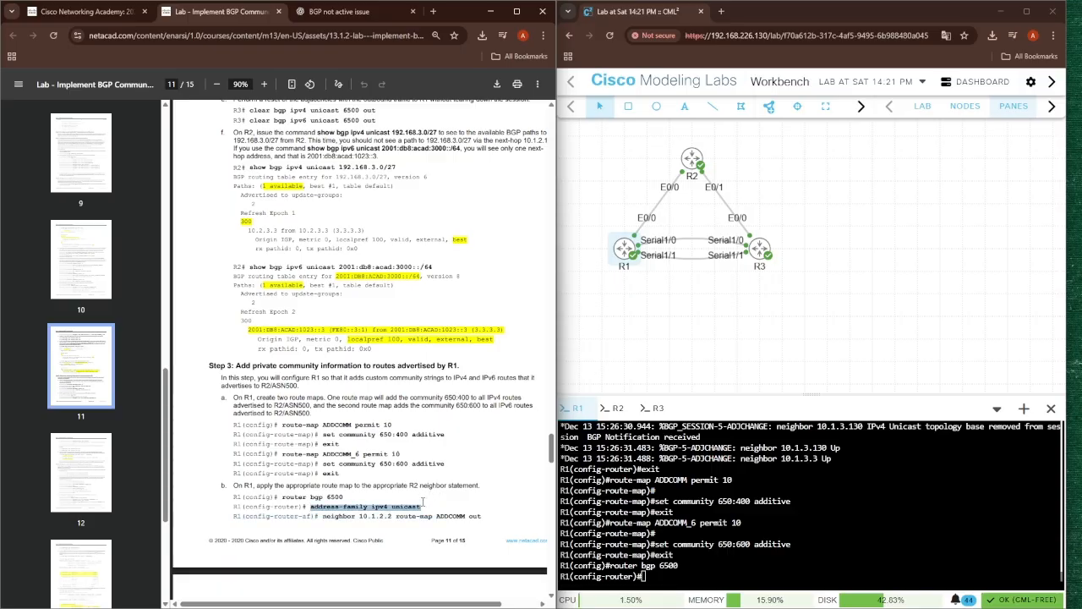
left_click(679, 586)
right_click(679, 586)
right_click(656, 578)
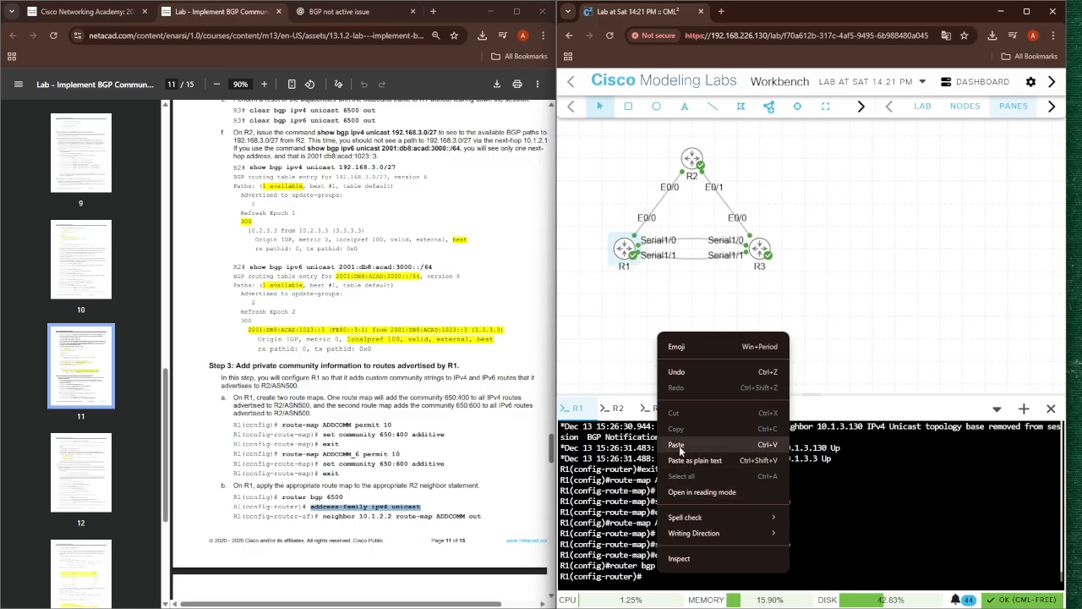
left_click(662, 446)
key("Return")
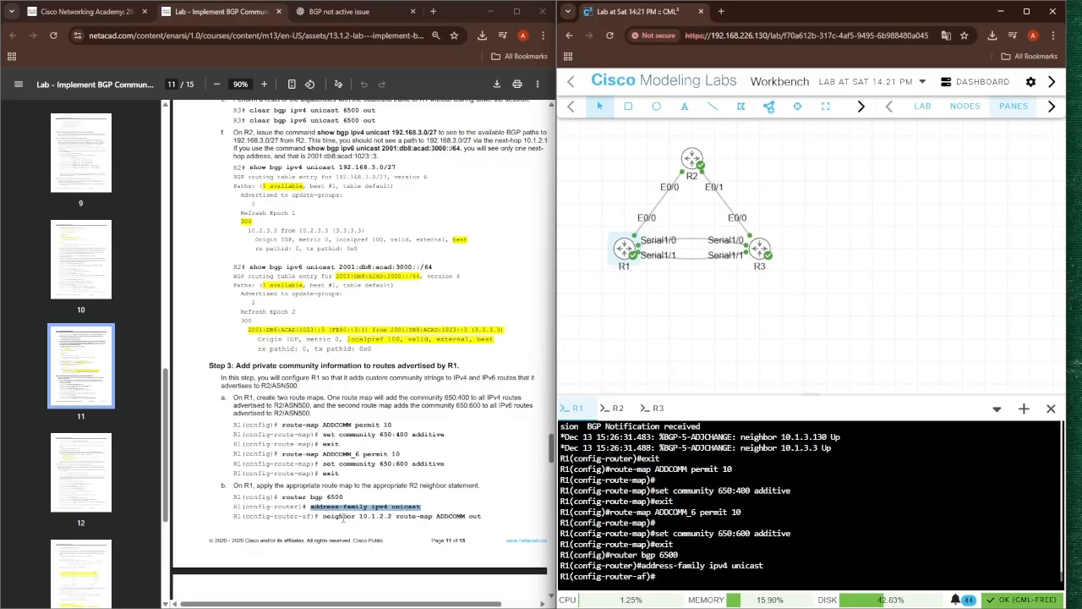
Apply route map ADDCOMM outbound to neighbor 10.1.2.2 in R1's IPv4 address family
left_click_drag(320, 516, 494, 513)
key("ctrl+c")
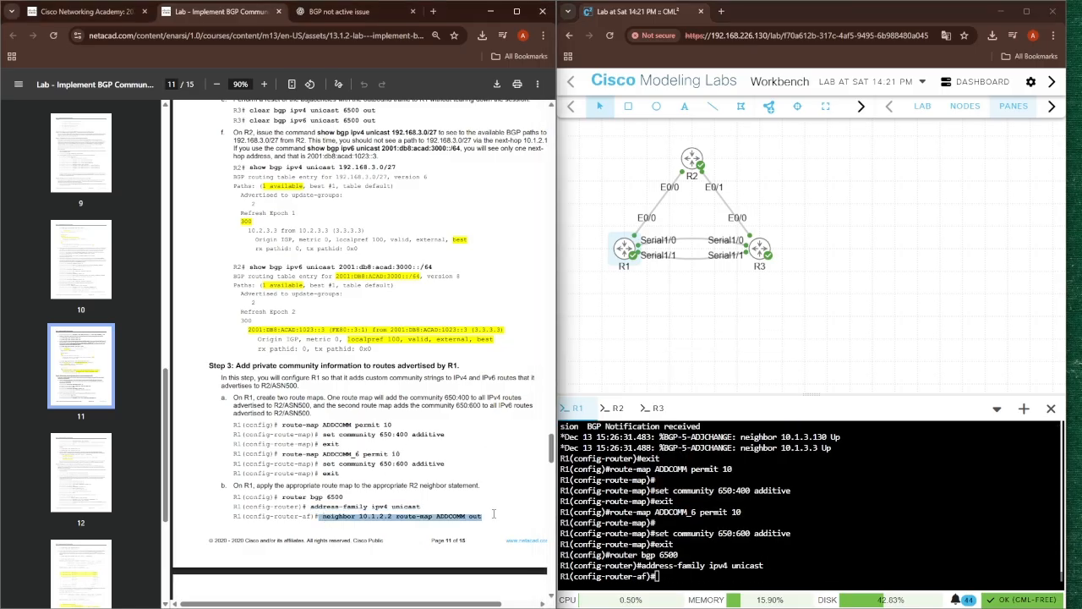
right_click(672, 578)
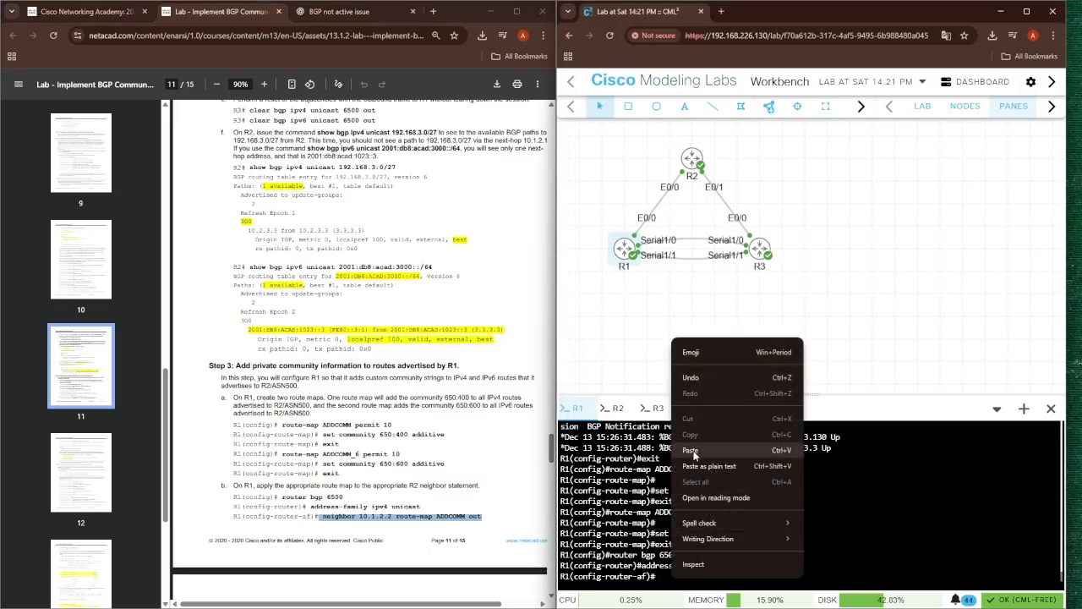
left_click(694, 453)
key("Return")
Enter R1's IPv6 unicast address family with the address-family ipv6 unicast command
scroll(350, 448, "down", 3)
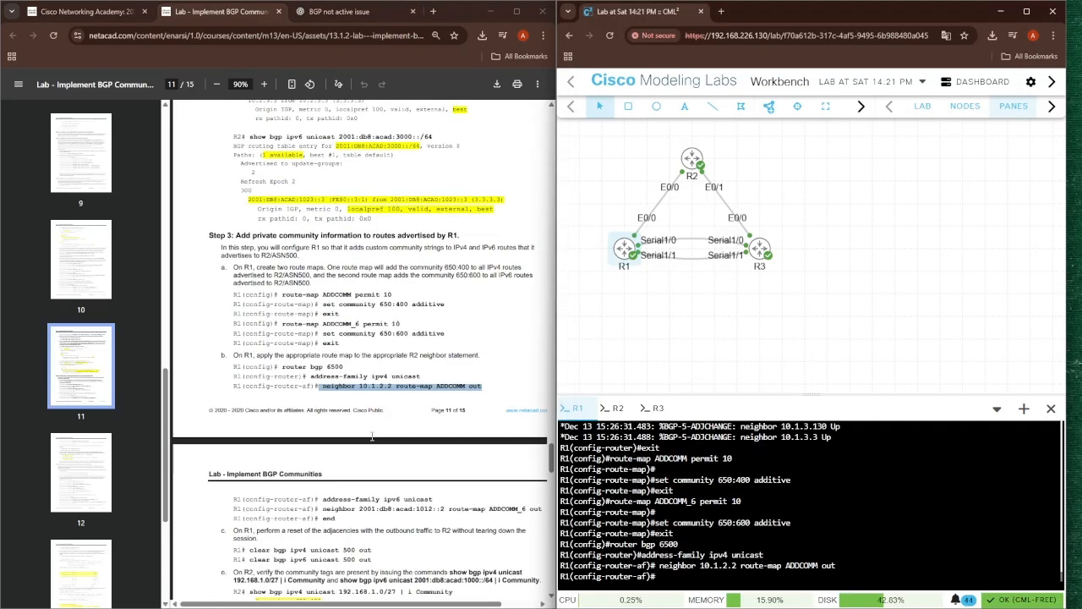
left_click_drag(322, 460, 439, 458)
key("ctrl+c")
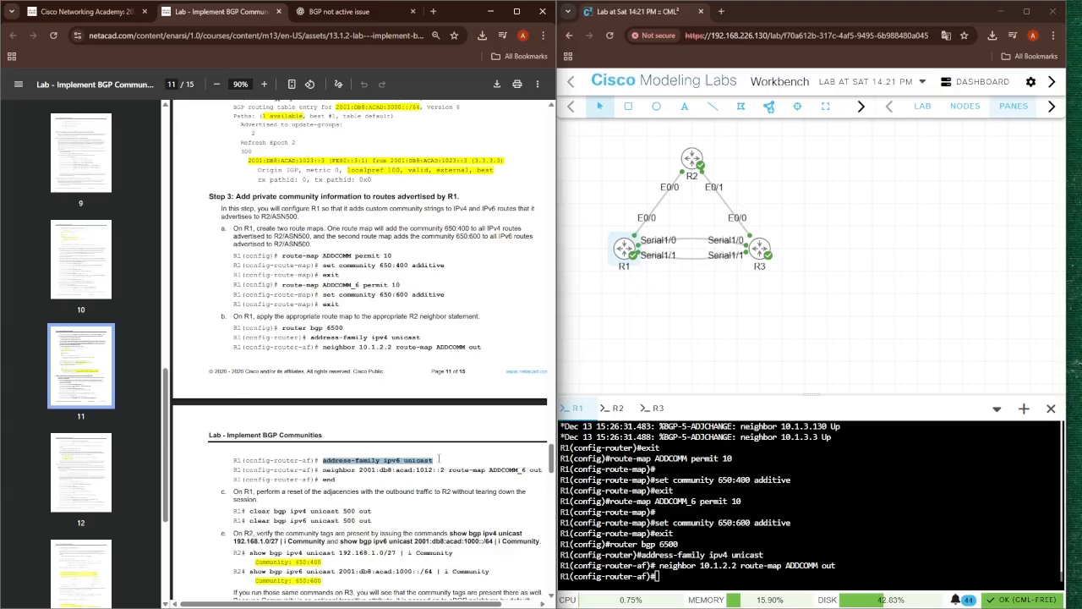
right_click(690, 570)
left_click(688, 453)
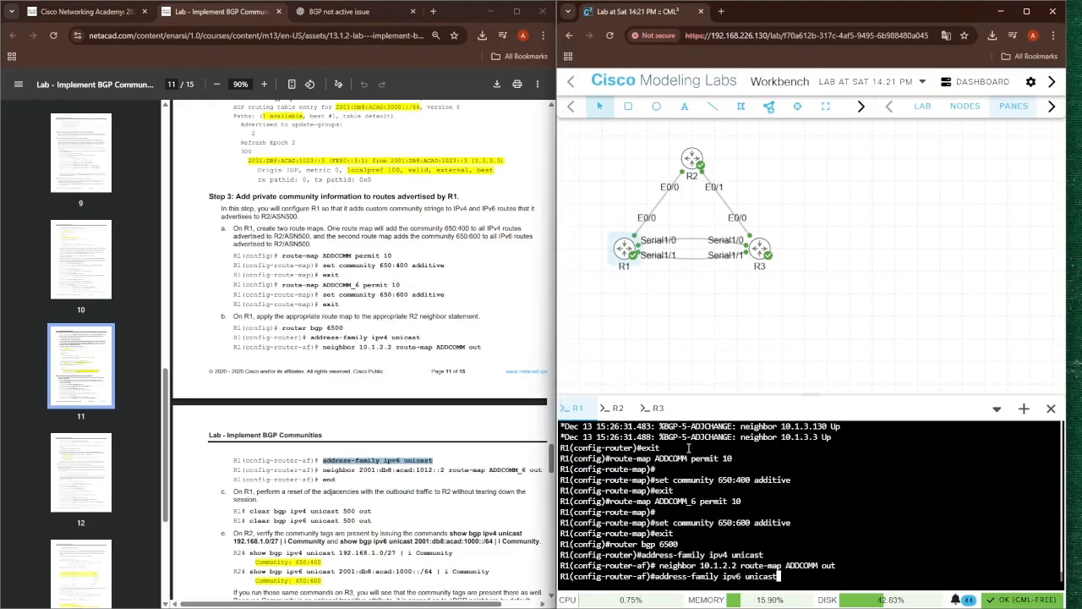
key("Return")
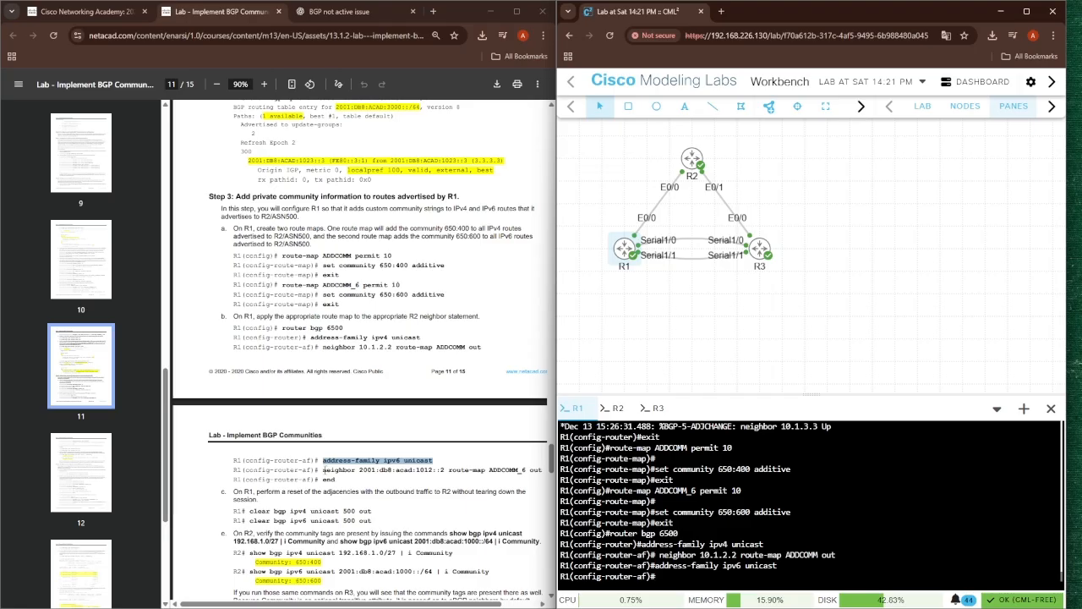
Apply route map ADDCOMM_6 outbound to neighbor 2001:db8:acad:1012::2 and end configuration mode on R1
left_click_drag(323, 470, 543, 469)
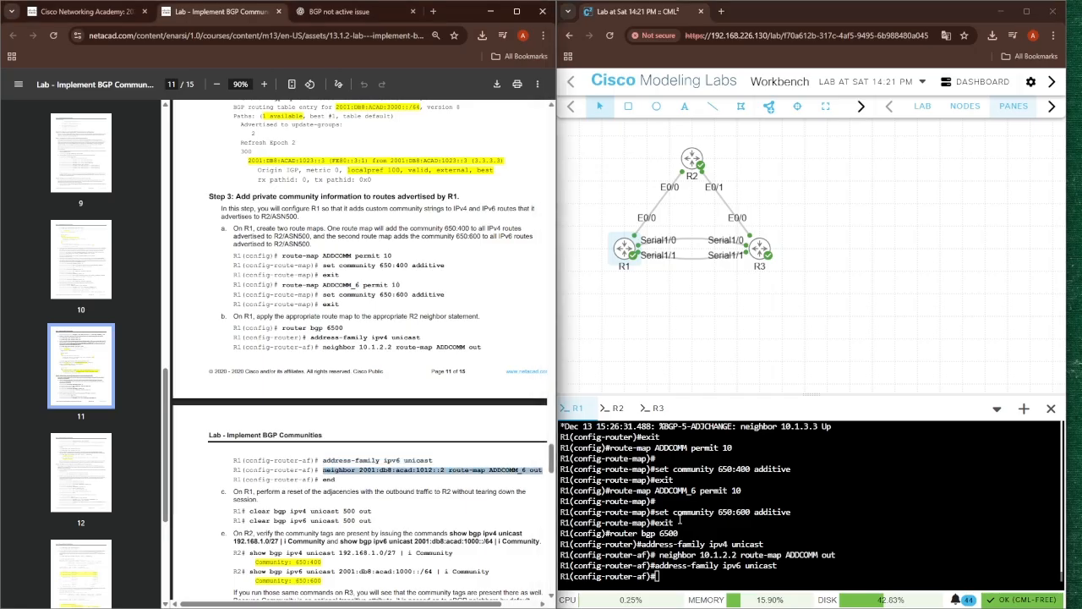
right_click(674, 574)
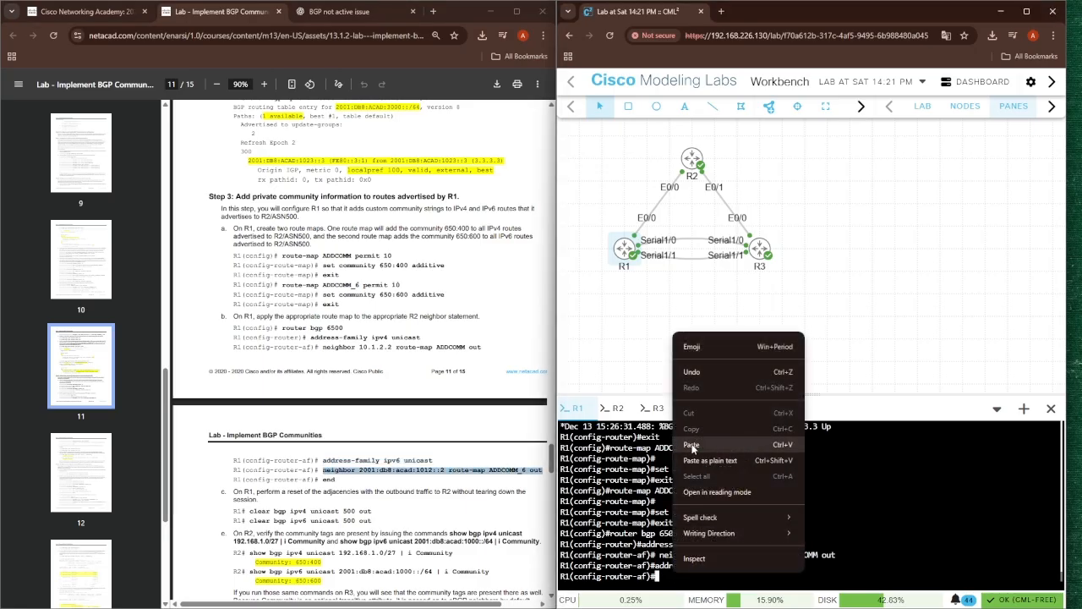
left_click(692, 445)
key("Return")
type("enf")
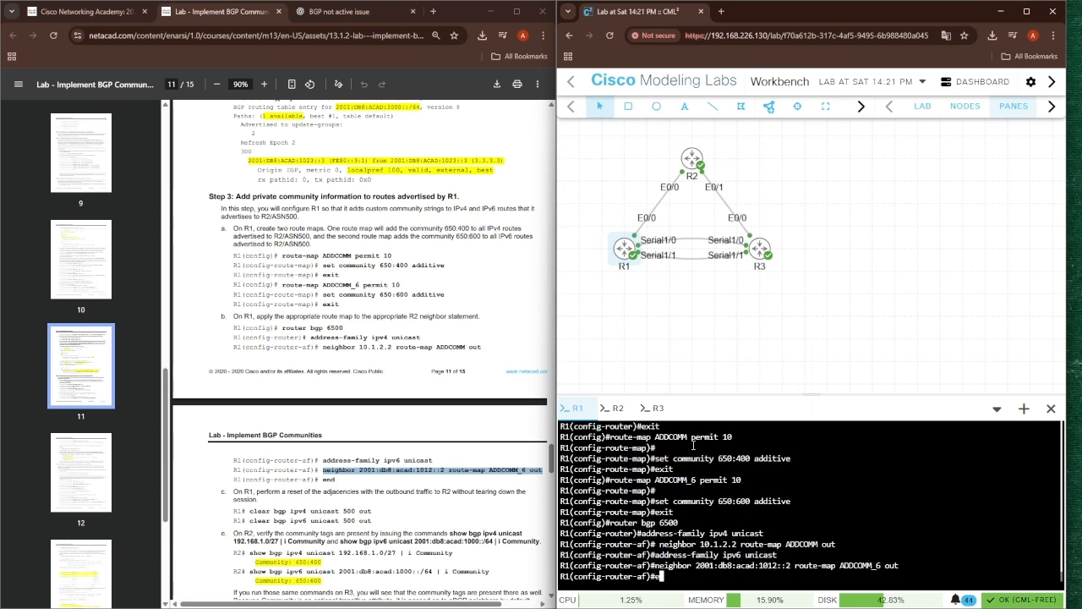
key("Return")
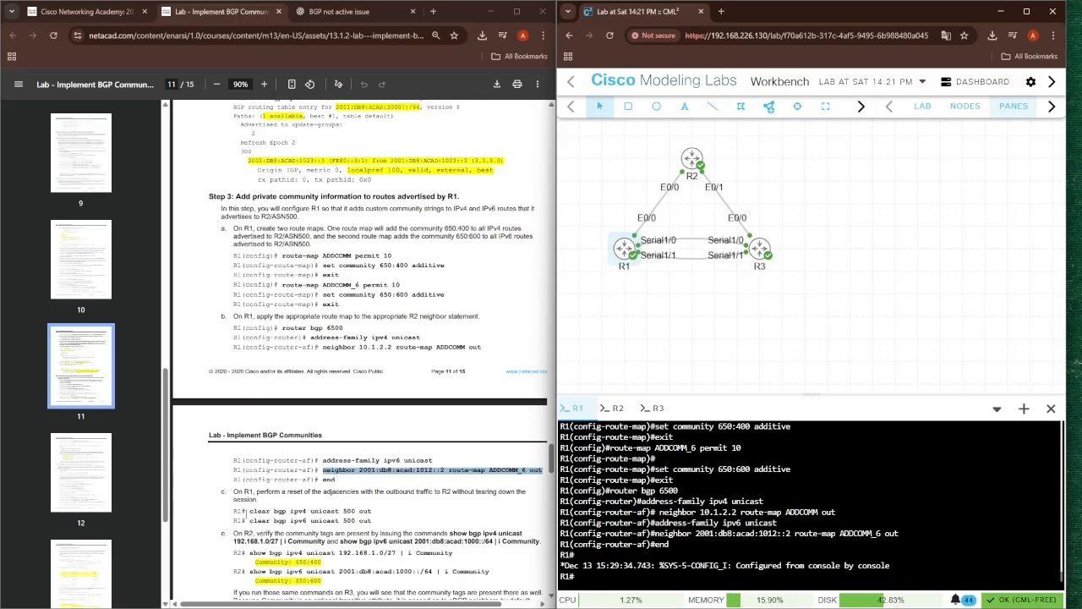
Reset R1's outbound adjacencies to AS 500 by running clear bgp ipv4 unicast 500 out and clear bgp ipv6 unicast 500 out
left_click_drag(250, 510, 381, 511)
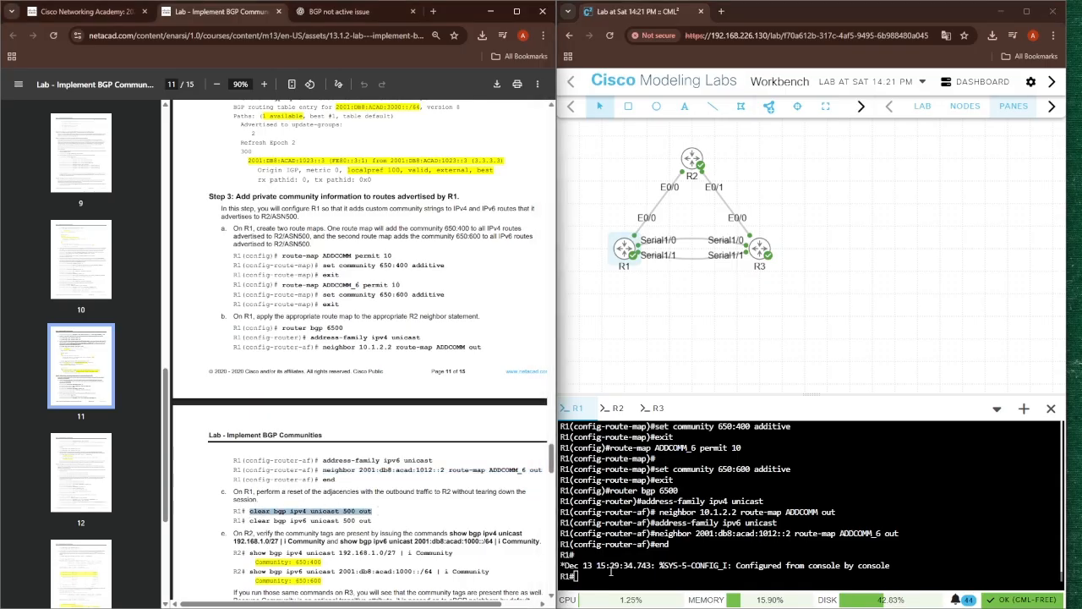
right_click(610, 573)
left_click(630, 448)
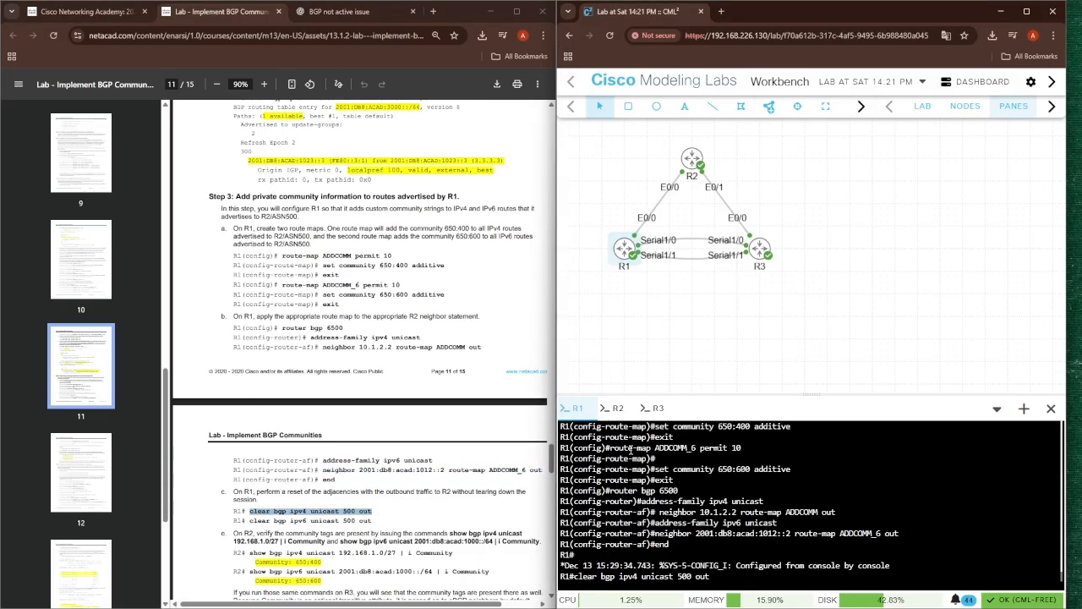
key("Return")
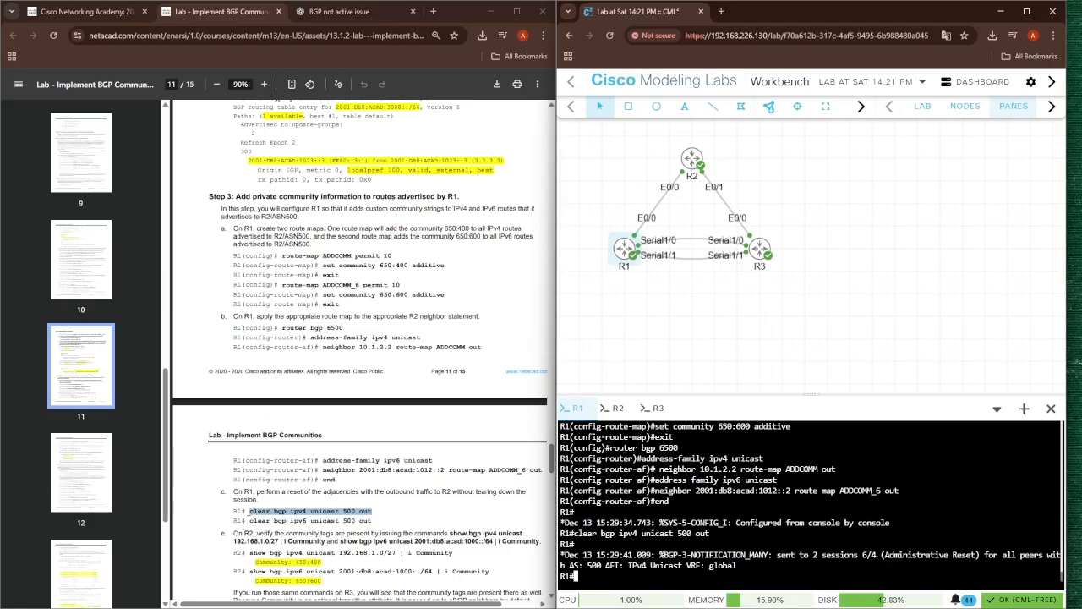
left_click_drag(251, 520, 378, 519)
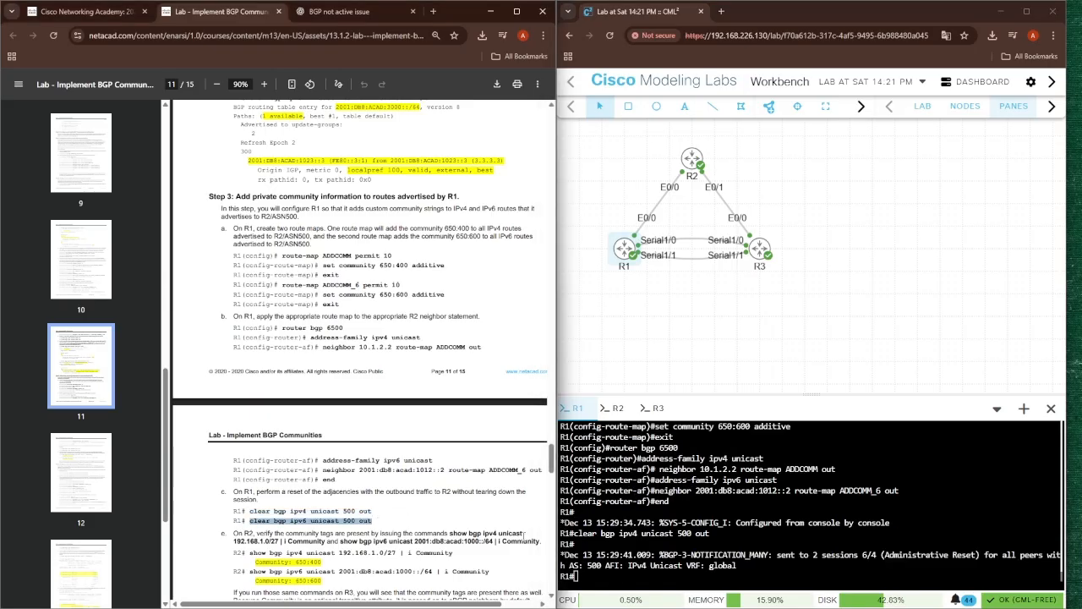
right_click(588, 585)
left_click(602, 447)
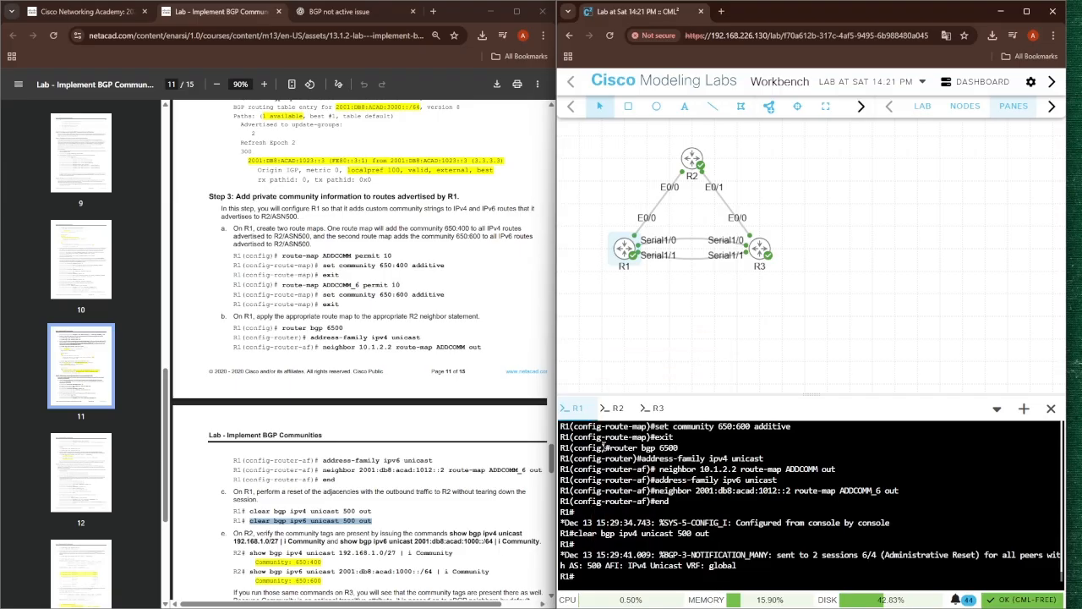
key("Return")
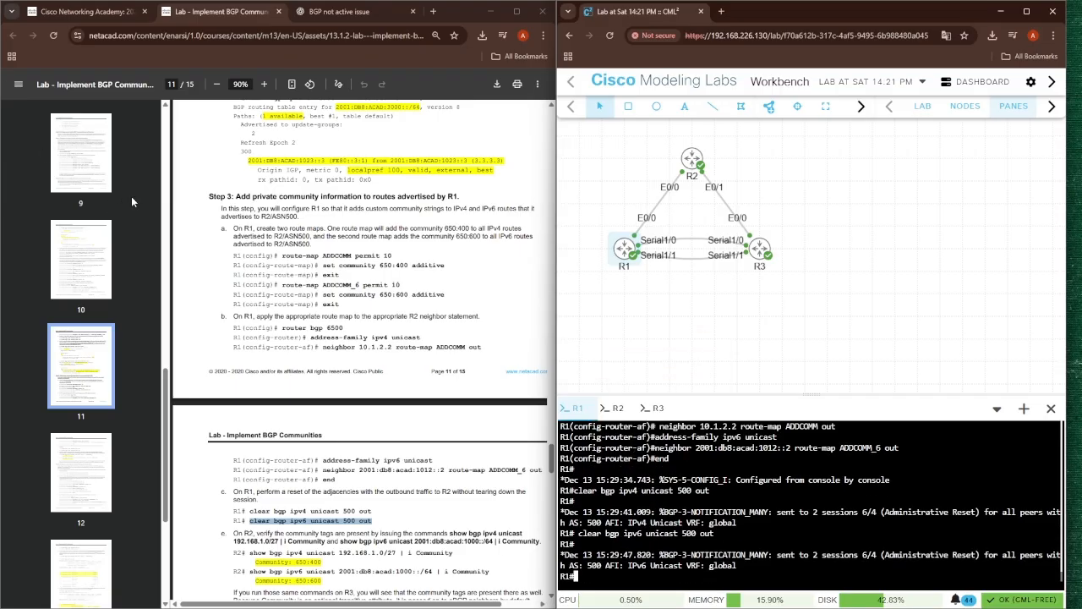
Check the IPv4 community tag on R2 by running show bgp ipv4 unicast 192.168.1.0/27 | i Community
scroll(301, 407, "down", 2)
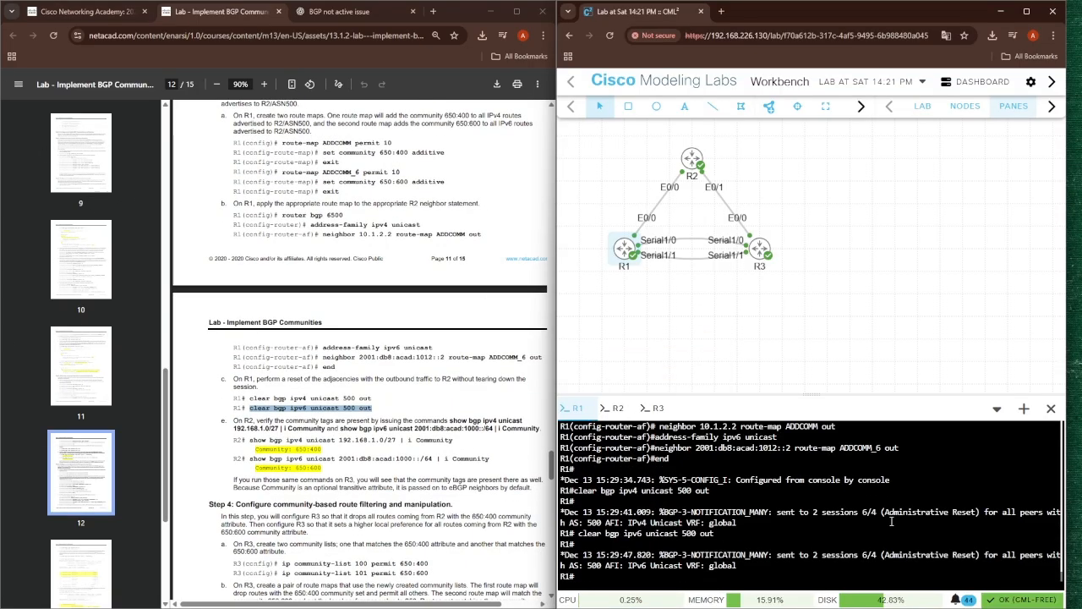
left_click(615, 407)
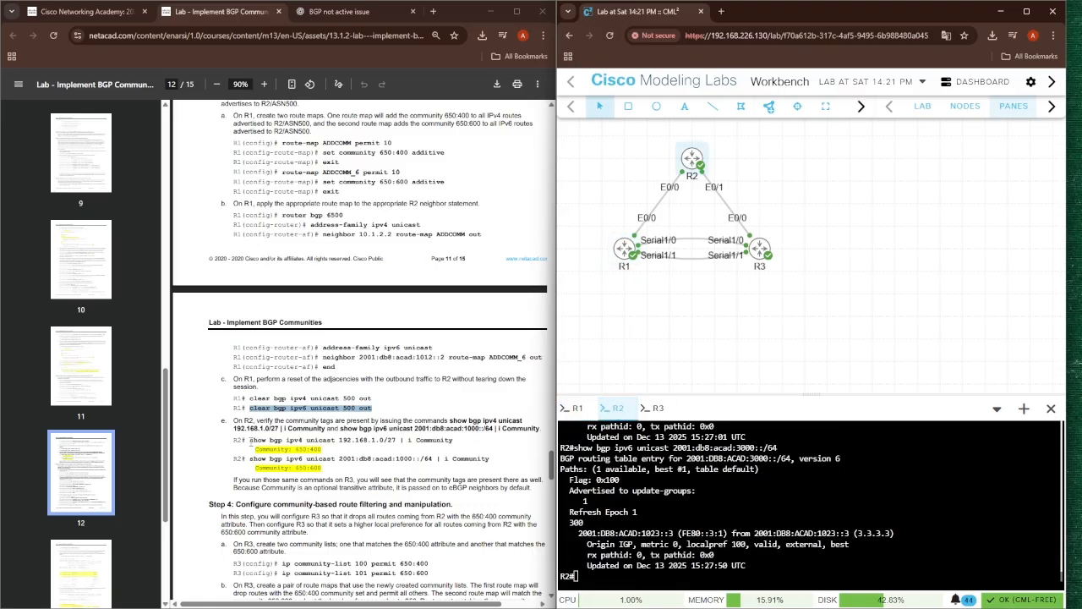
left_click_drag(249, 441, 464, 442)
key("ctrl+c")
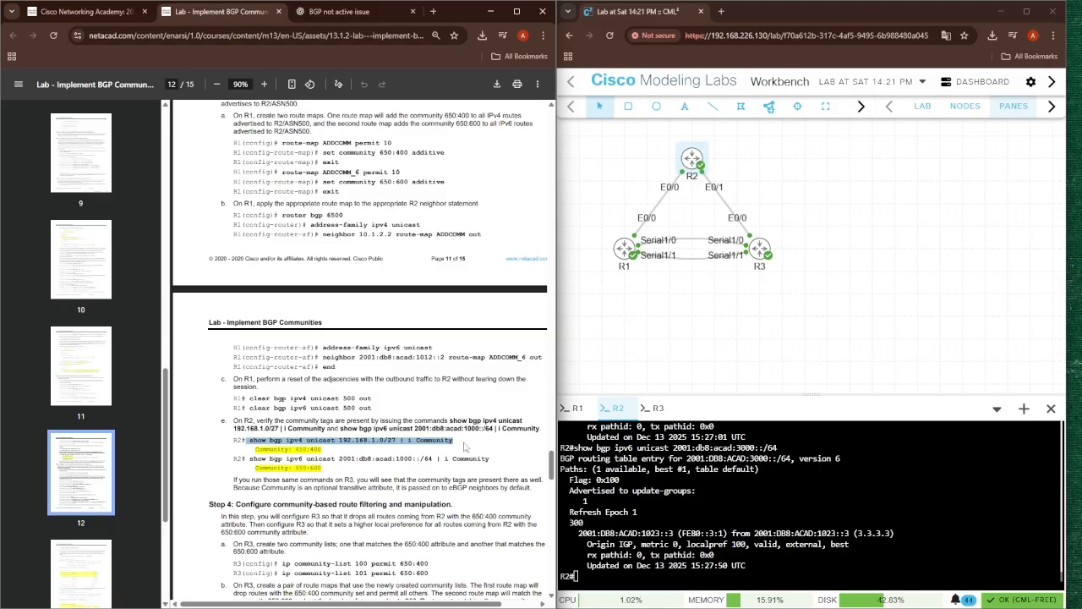
right_click(595, 568)
left_click(619, 446)
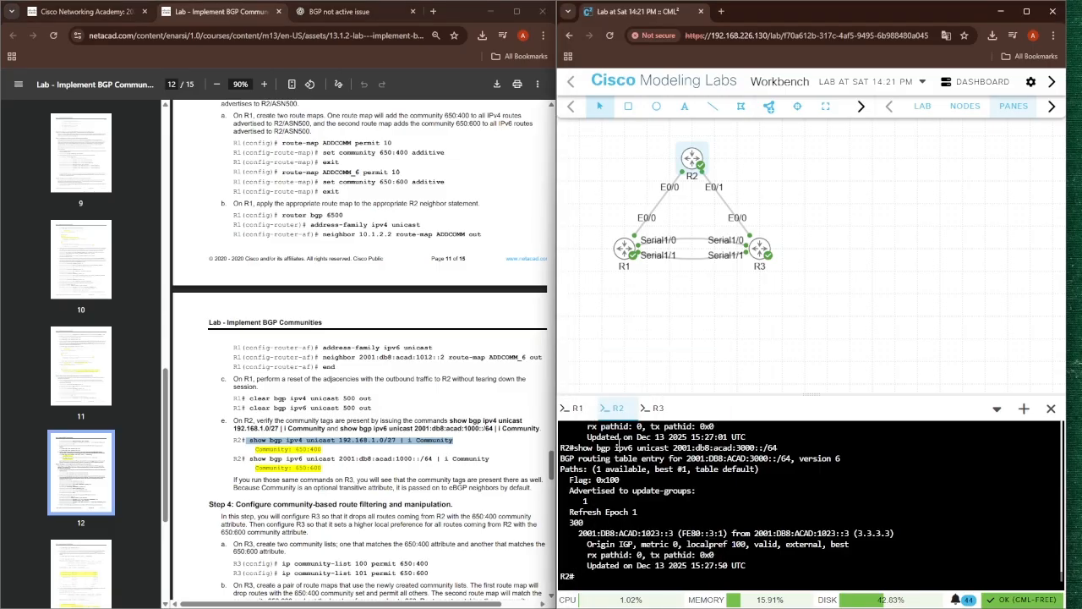
key("Return")
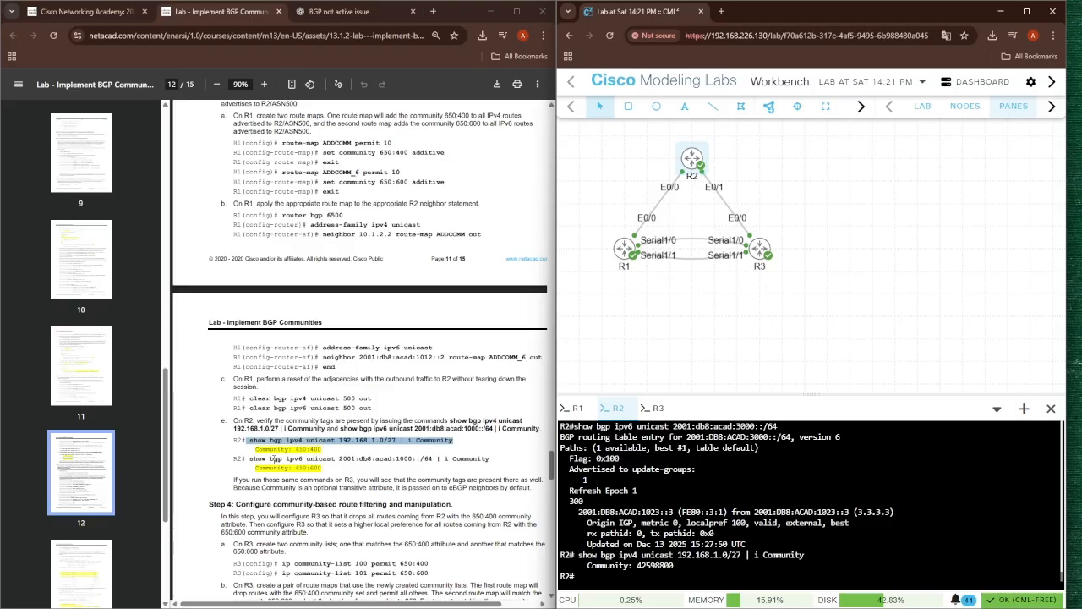
Check the IPv6 community tag on R2 by running show bgp ipv6 unicast 2001:db8:acad:1000::/64 | i Community
left_click_drag(250, 458, 498, 458)
key("ctrl+c")
right_click(596, 575)
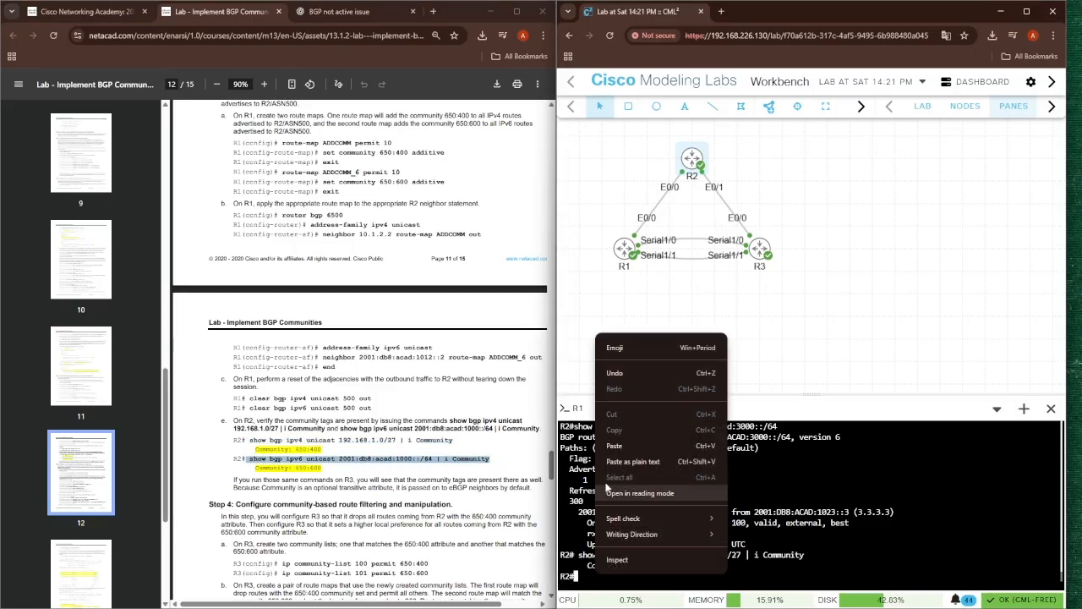
left_click(614, 445)
key("Return")
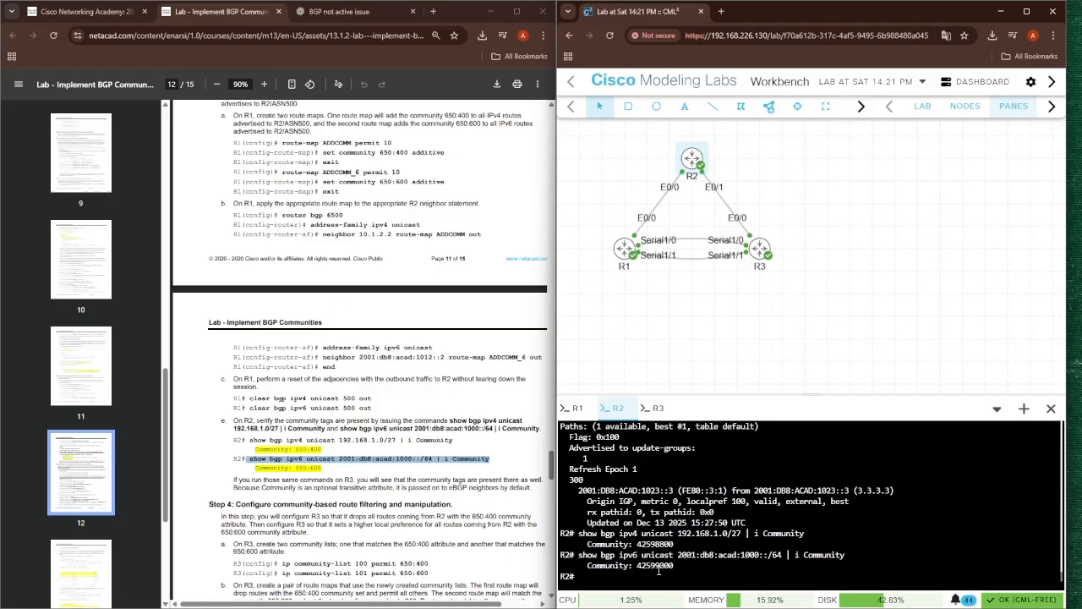
Enter global configuration mode on R3 and create community list 100 permitting 650:400
scroll(431, 476, "down", 2)
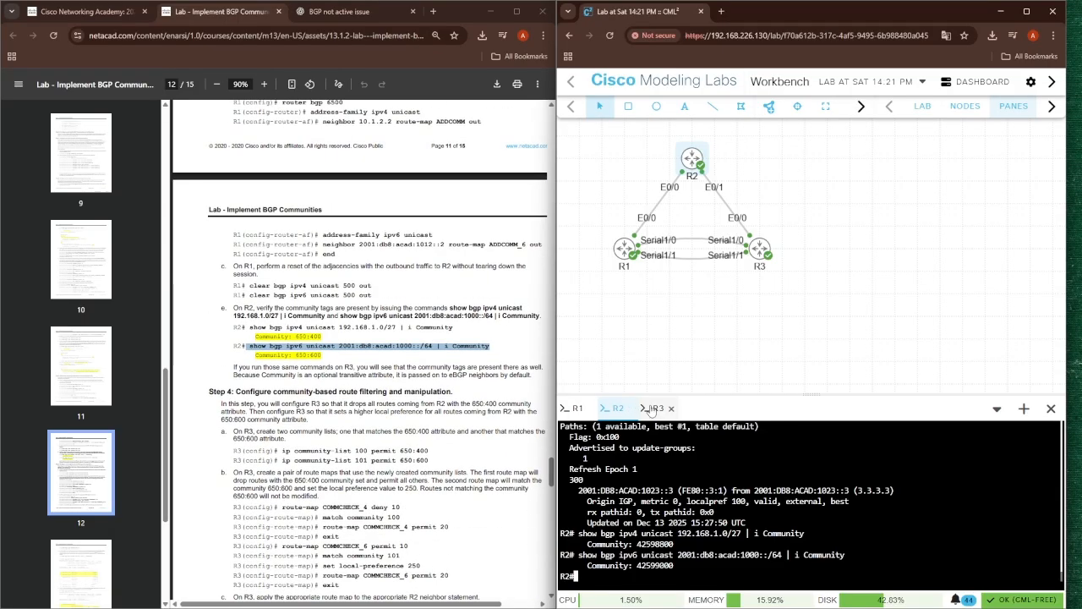
left_click(656, 408)
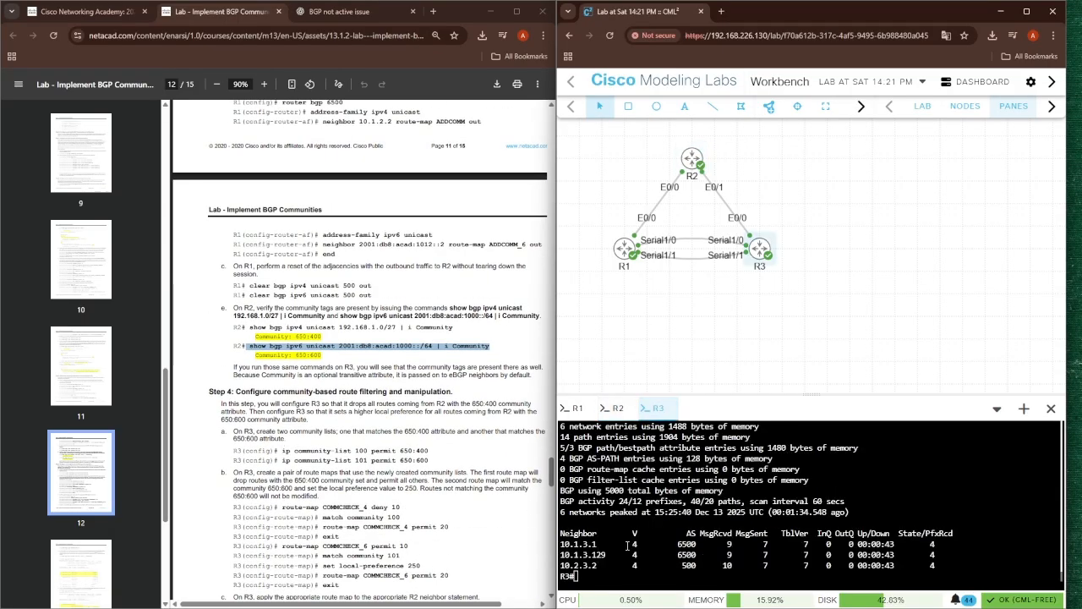
type("conf t")
key("Return")
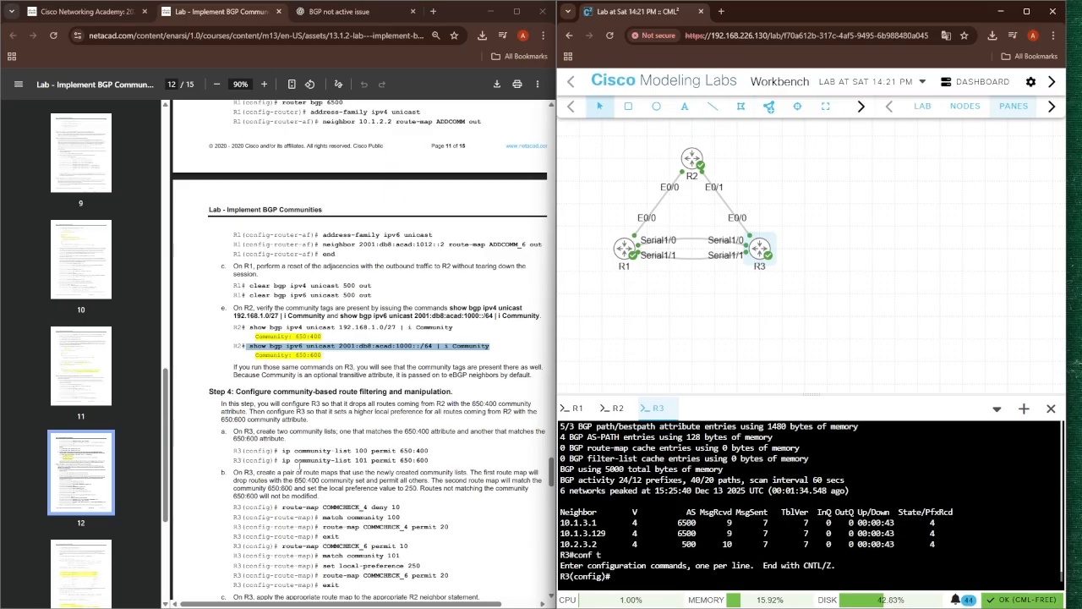
left_click_drag(282, 451, 429, 454)
key("ctrl+c")
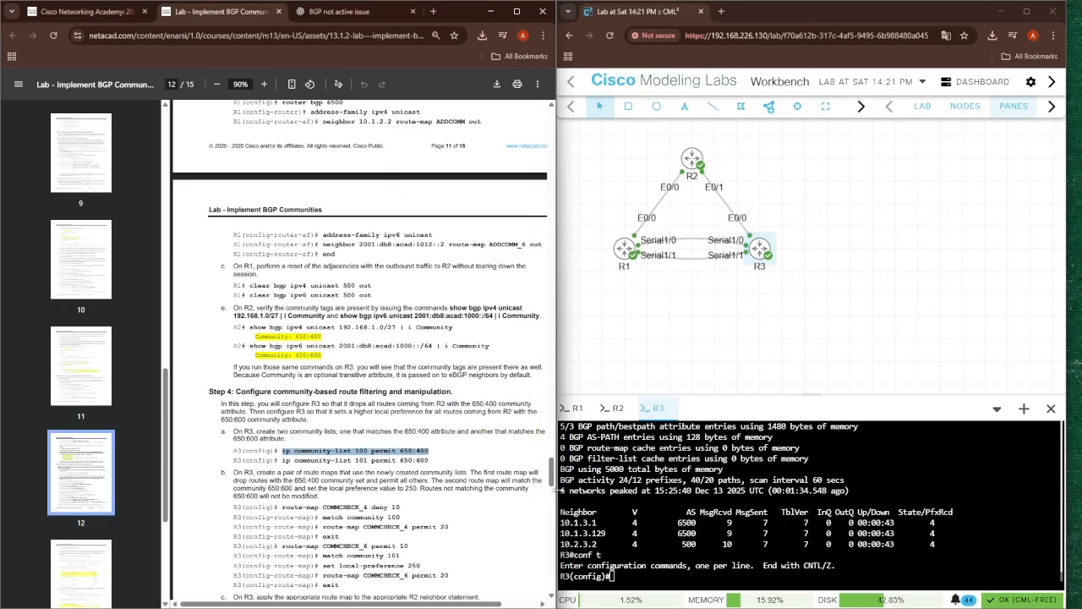
right_click(630, 578)
left_click(647, 445)
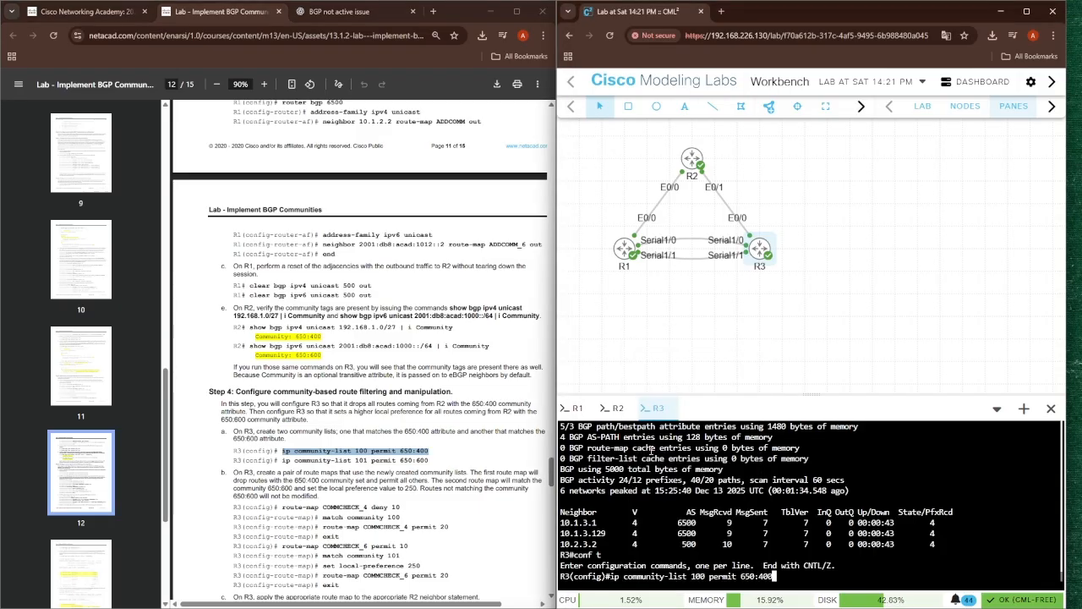
key("Return")
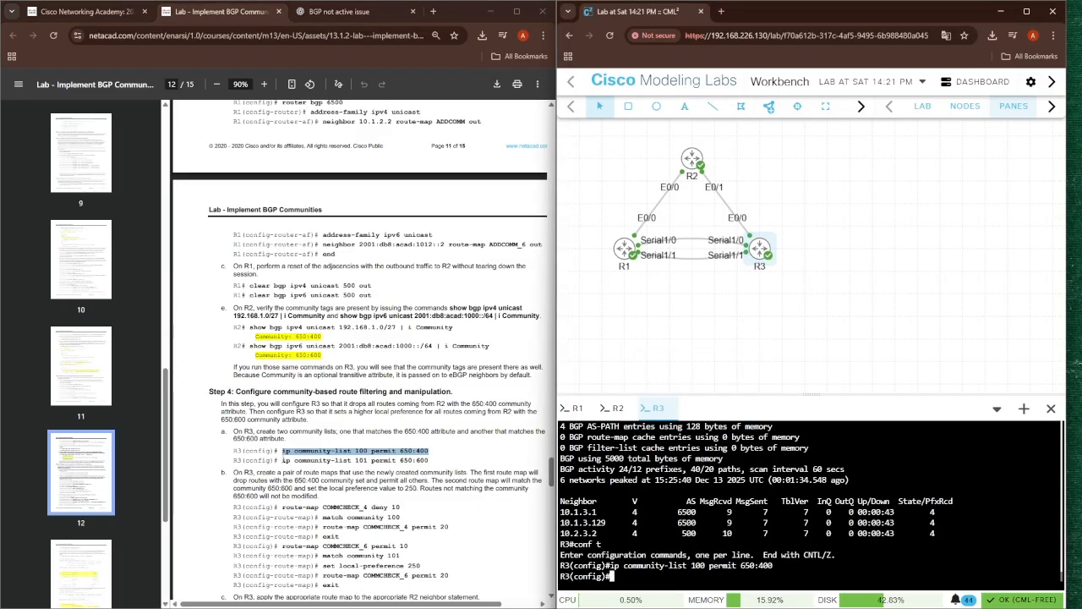
Create community list 101 on R3 permitting 650:600
left_click_drag(280, 460, 465, 459)
key("ctrl+c")
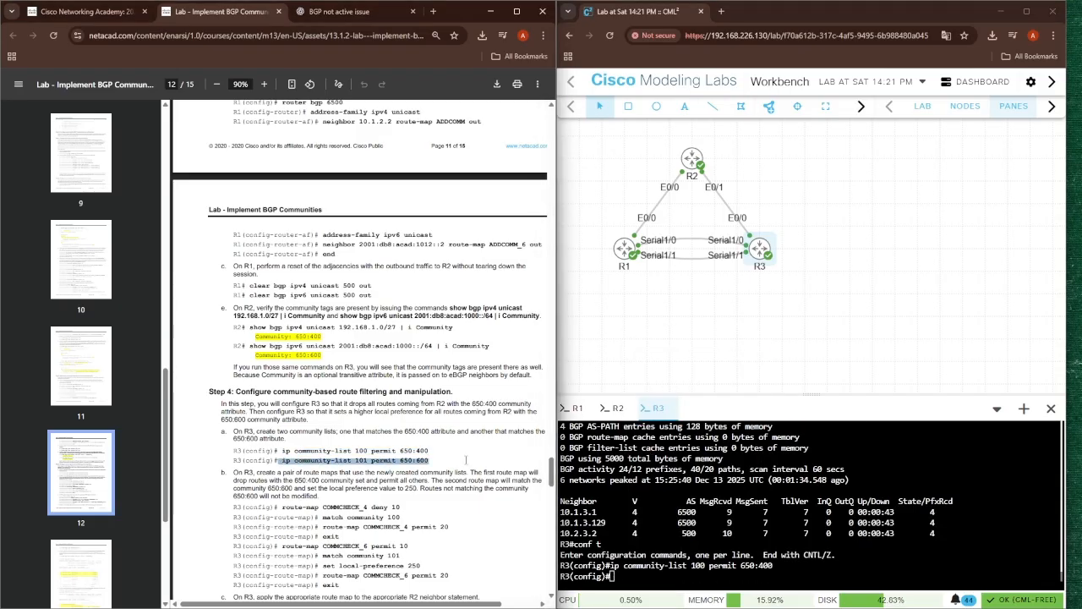
right_click(627, 579)
left_click(663, 449)
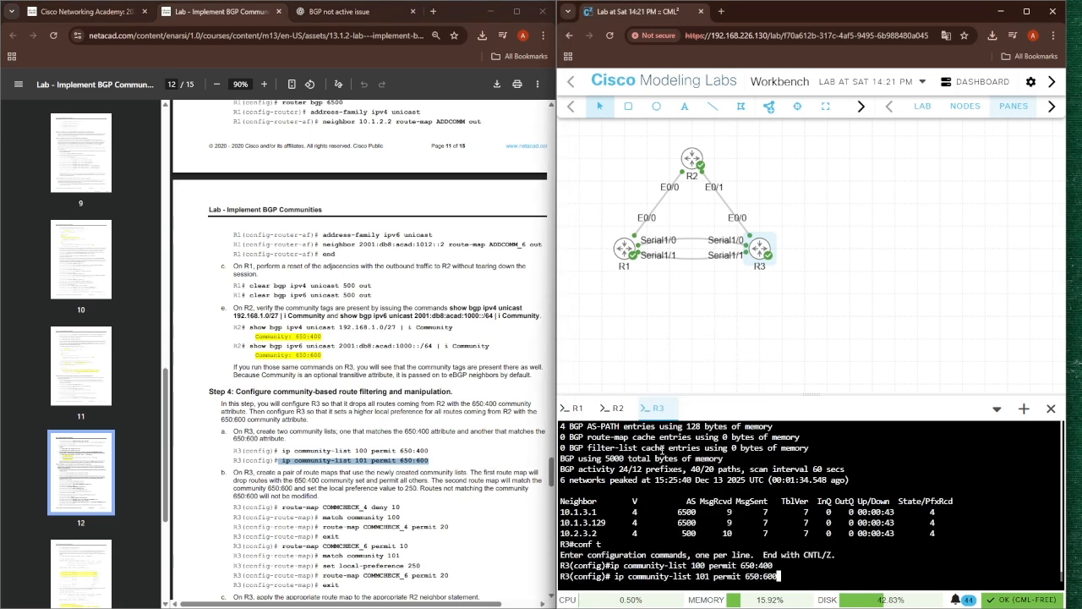
key("Return")
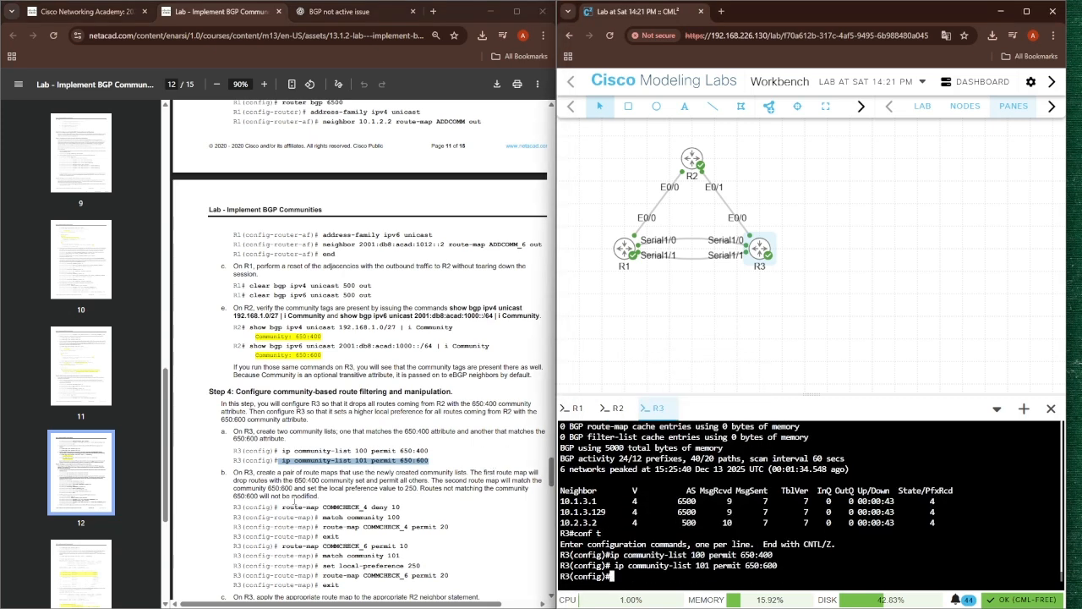
Create route map COMMCHECK_4 deny 10 on R3 and make it match community 100
left_click_drag(278, 506, 420, 517)
key("ctrl+c")
right_click(625, 575)
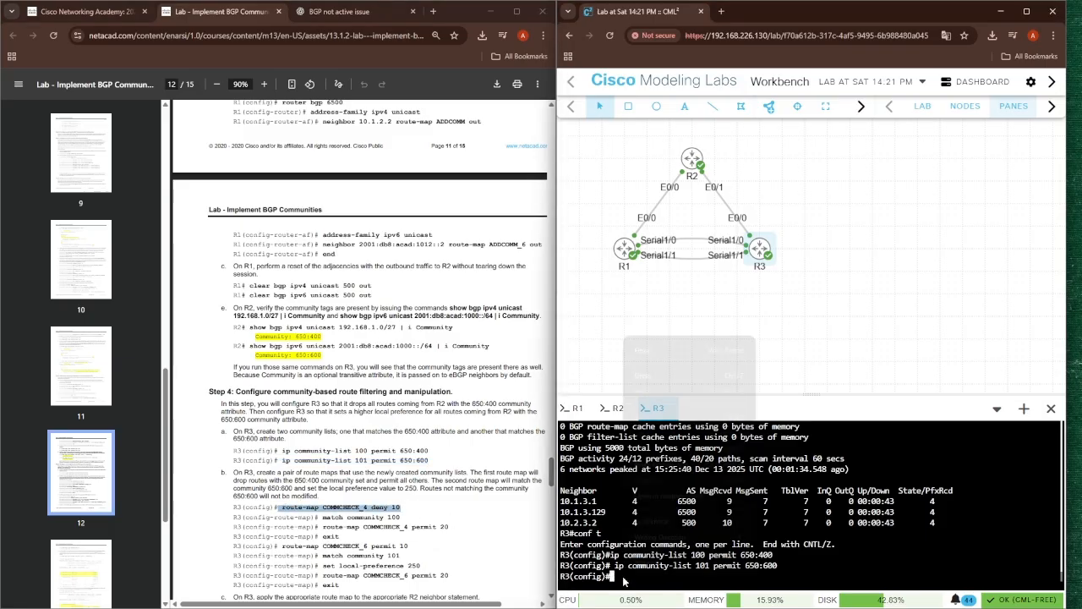
left_click(644, 448)
key("Return")
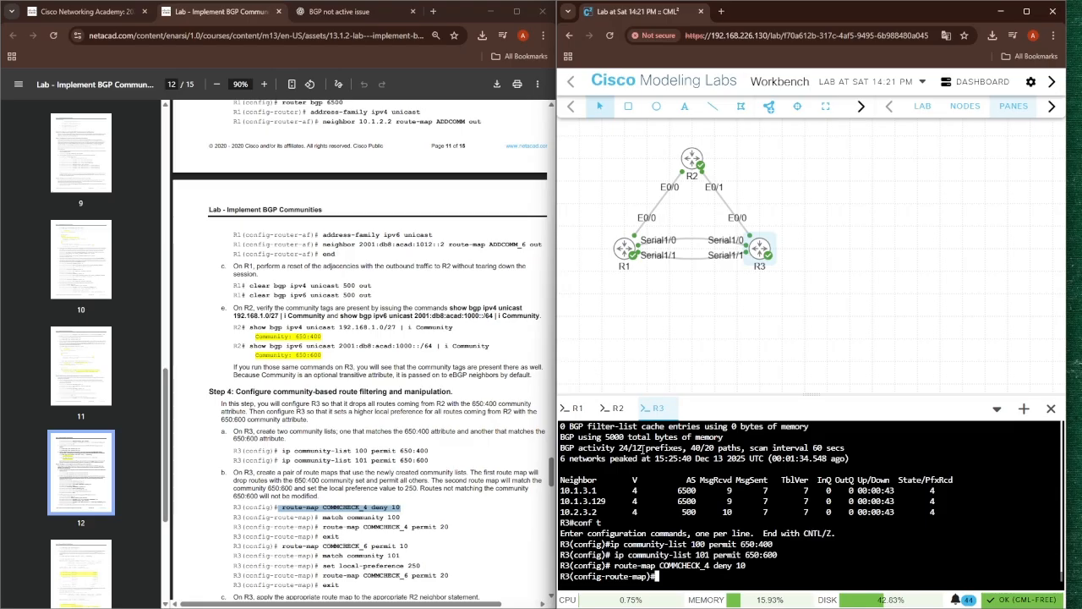
left_click_drag(322, 516, 403, 507)
right_click(678, 581)
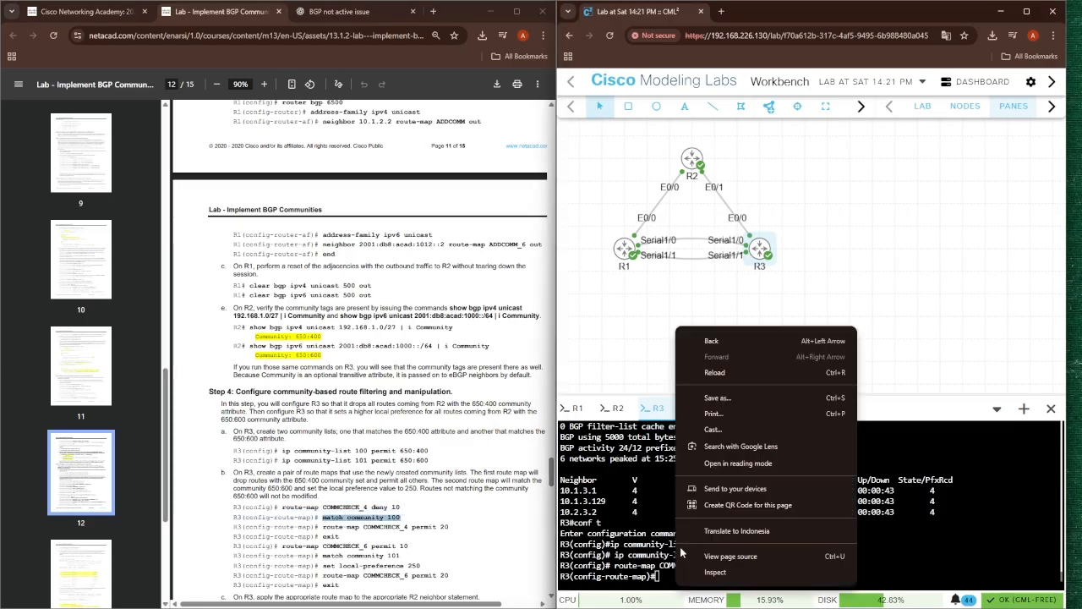
left_click(667, 575)
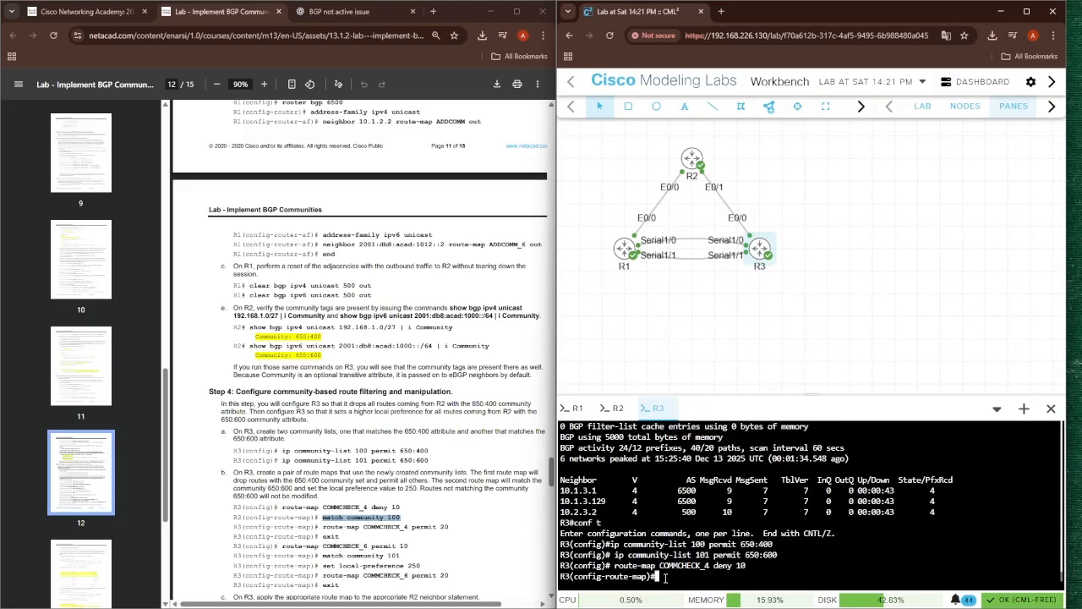
right_click(666, 578)
left_click(695, 448)
Add the permit 20 entry to route map COMMCHECK_4 on R3 and exit route-map configuration
left_click_drag(323, 526, 459, 526)
left_click(678, 580)
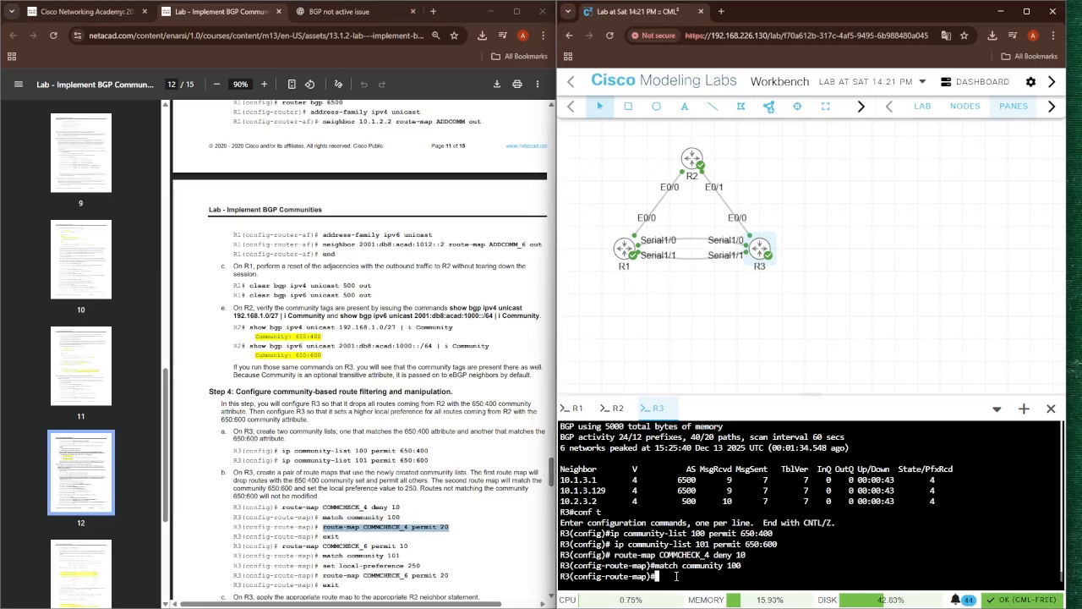
right_click(679, 580)
left_click(698, 449)
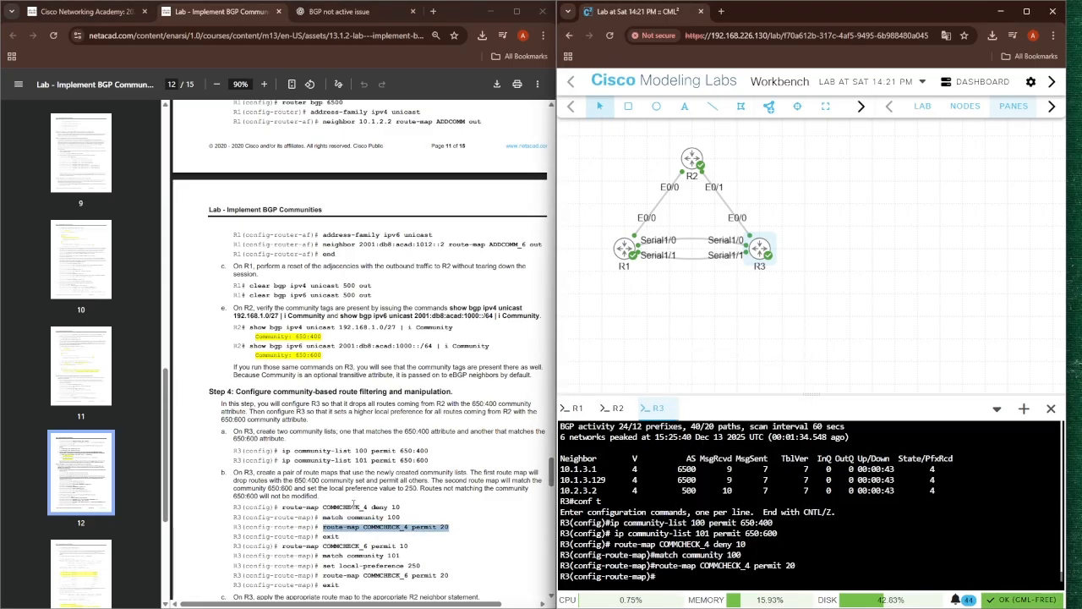
type("exit")
key("Return")
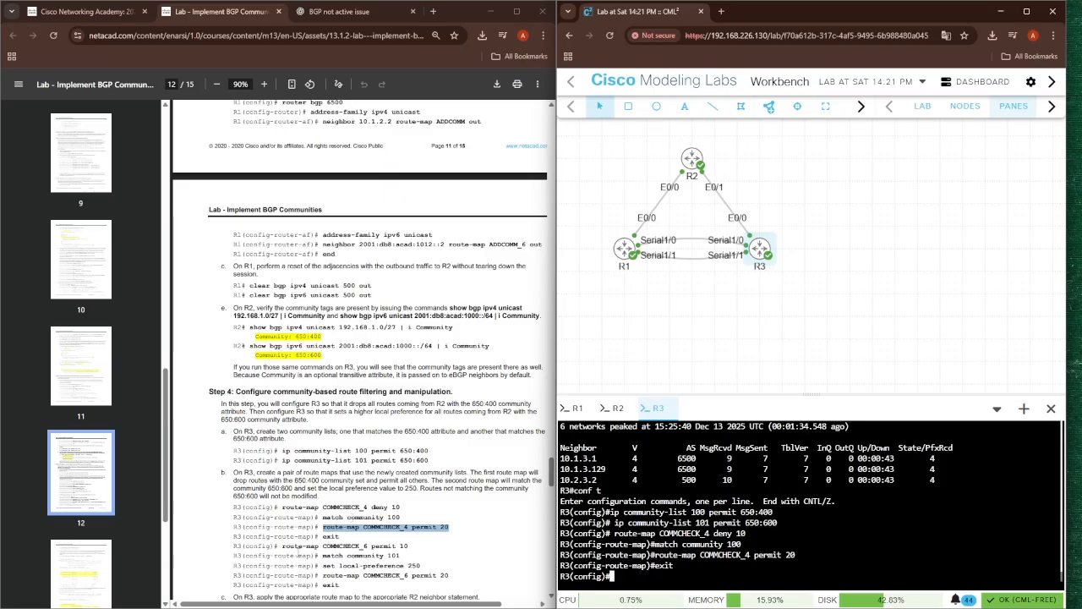
Create route map COMMCHECK_6 permit 10 on R3 and make it match community 101
left_click_drag(279, 546, 426, 548)
key("ctrl+c")
right_click(620, 583)
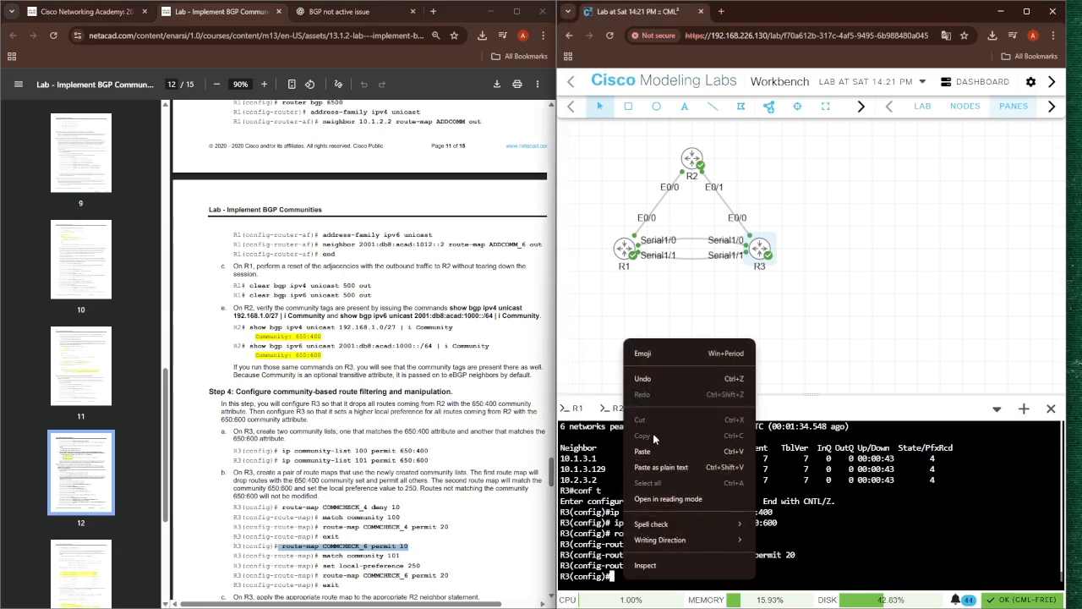
left_click(653, 455)
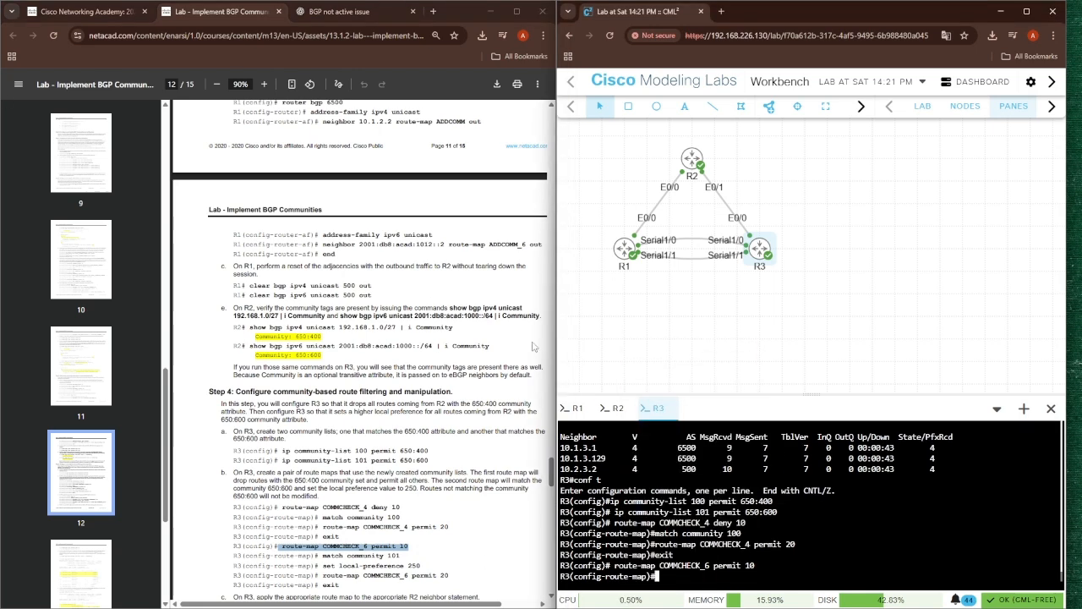
scroll(344, 523, "down", 1)
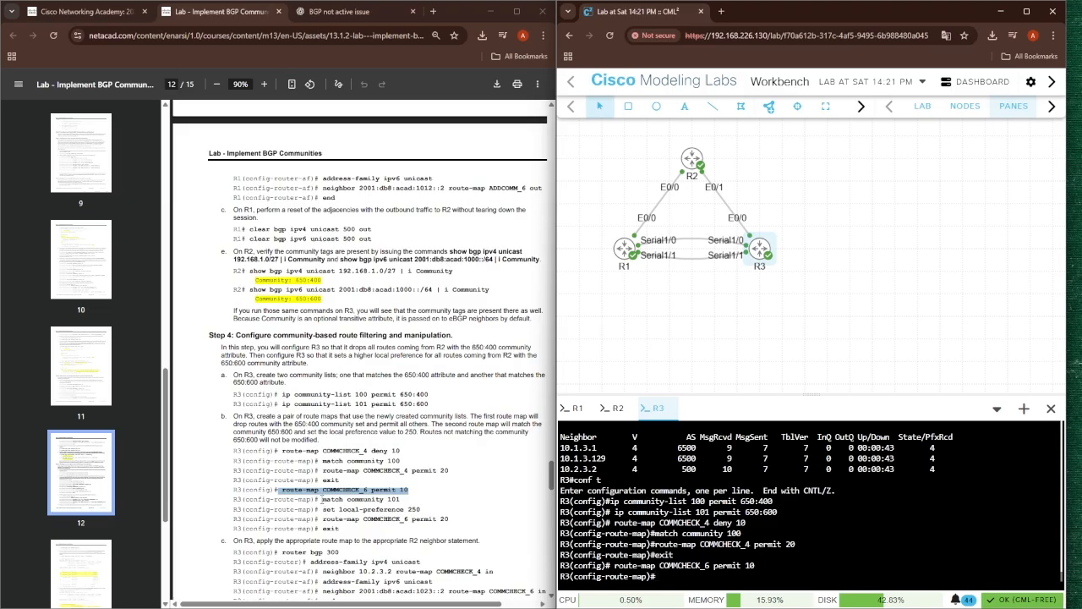
left_click_drag(322, 499, 403, 499)
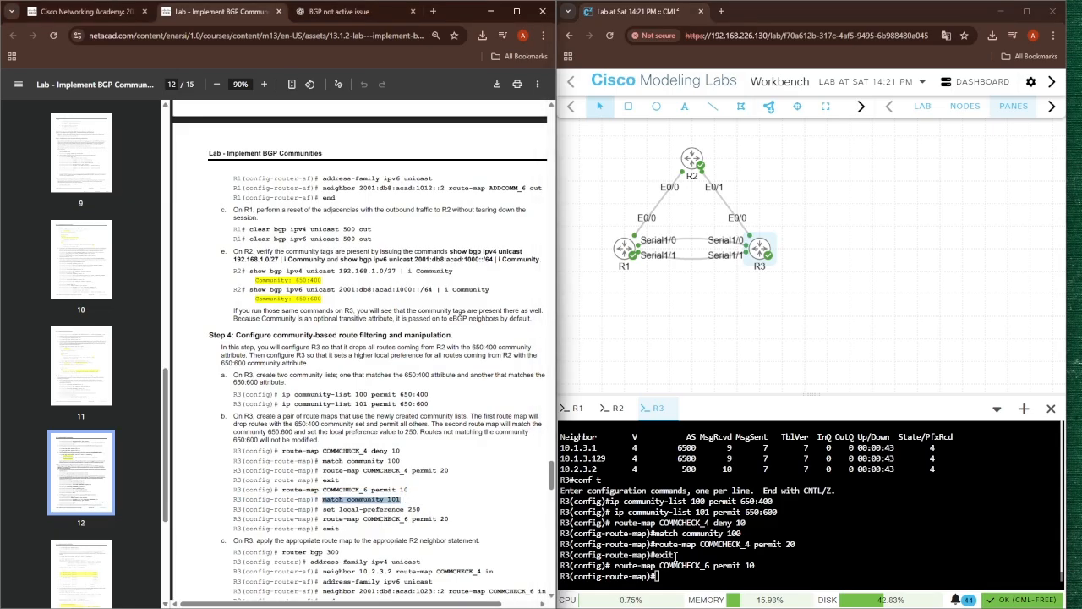
right_click(677, 558)
left_click(696, 461)
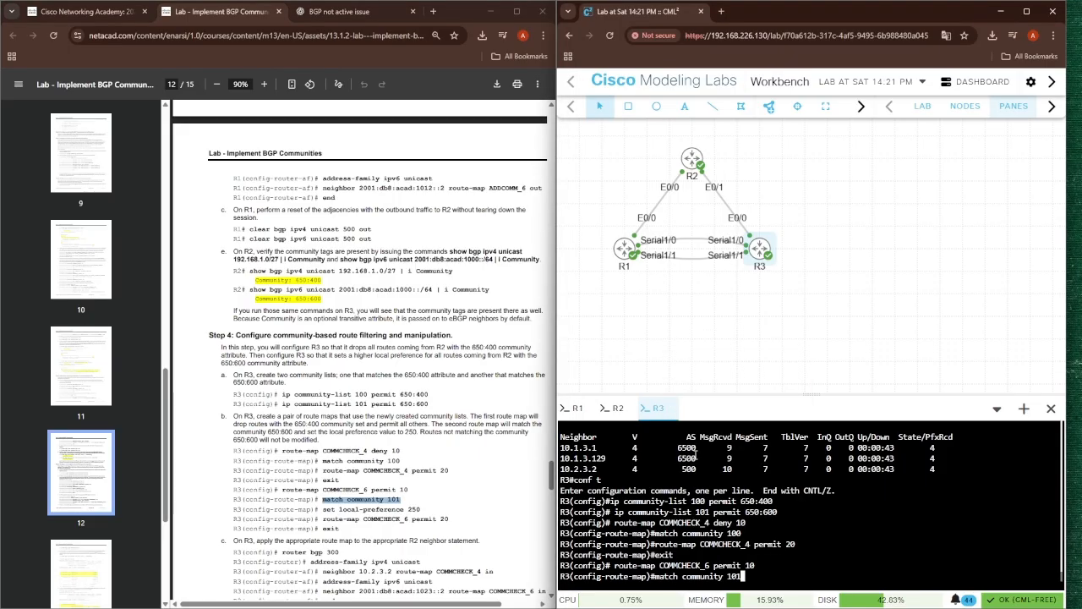
key("Return")
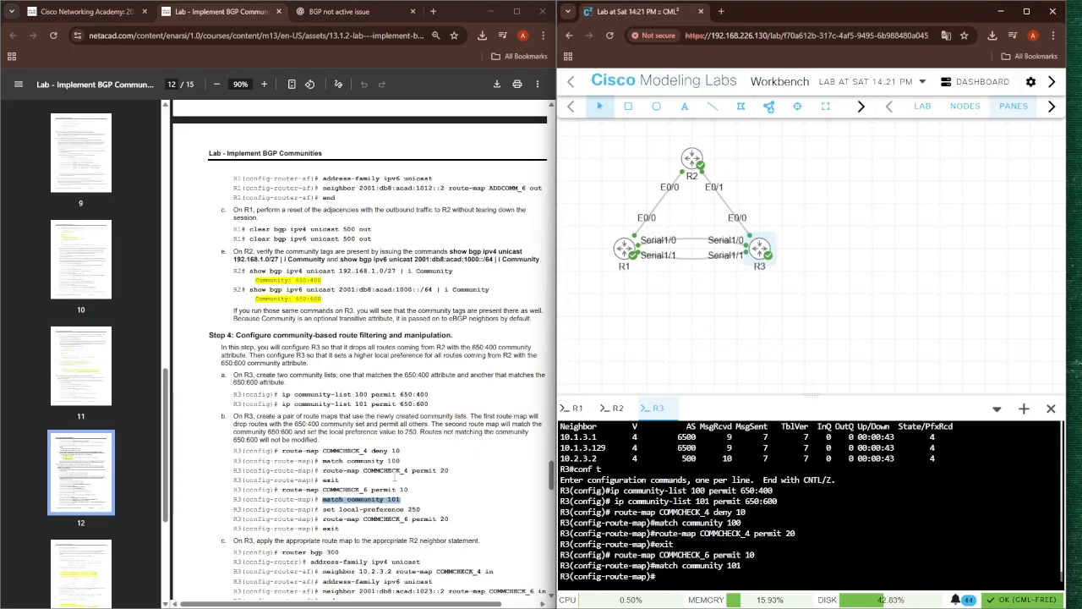
Set the local preference to 250 in R3's COMMCHECK_6 permit 10 entry
left_click_drag(321, 509, 433, 510)
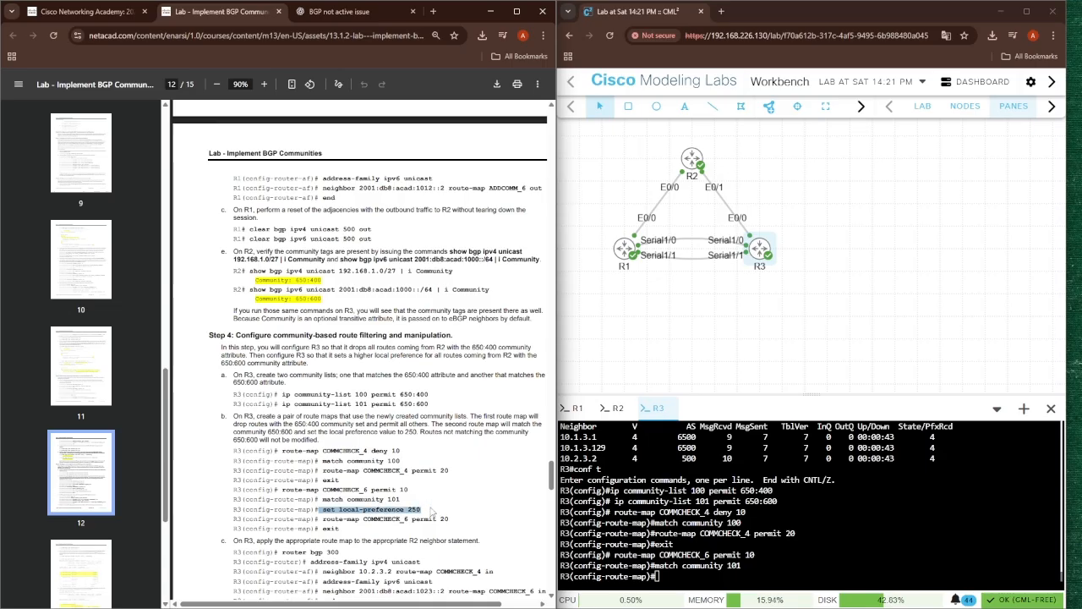
right_click(672, 575)
left_click(695, 441)
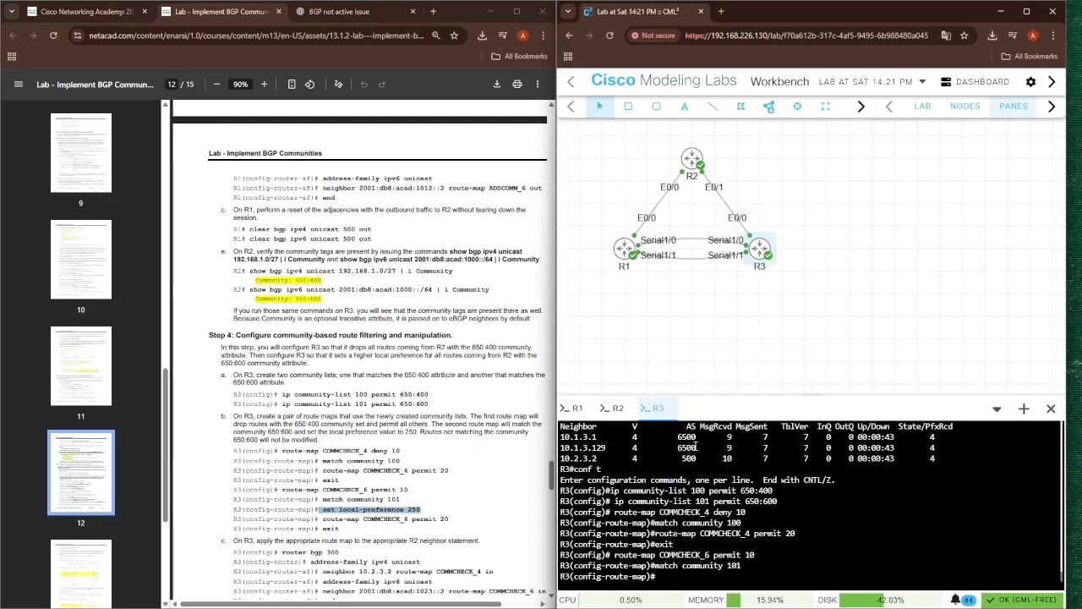
key("Return")
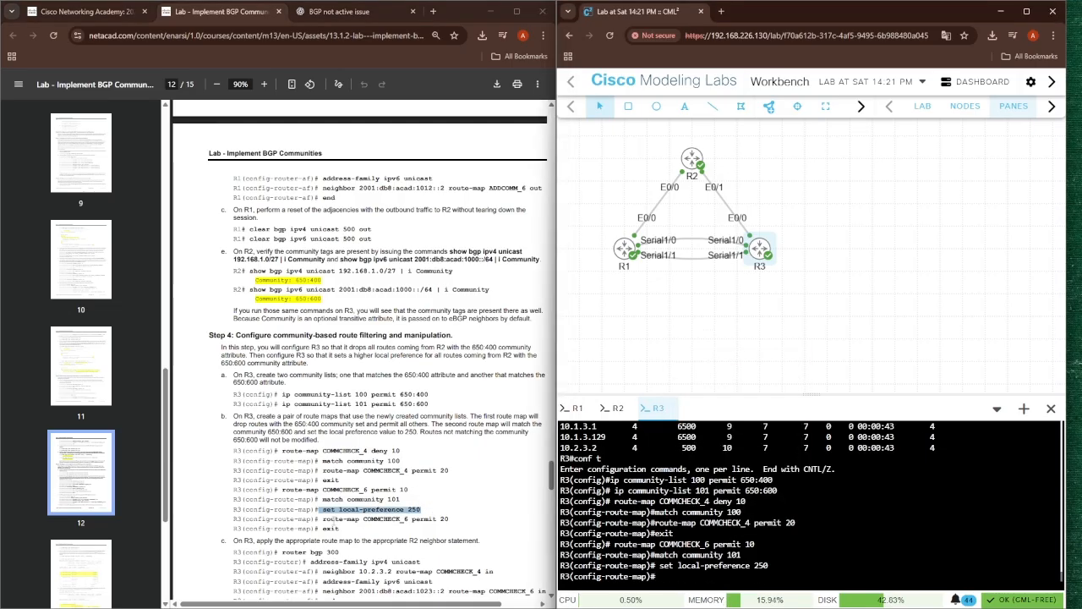
Add the permit 20 entry to route map COMMCHECK_6 on R3
left_click_drag(320, 518, 475, 518)
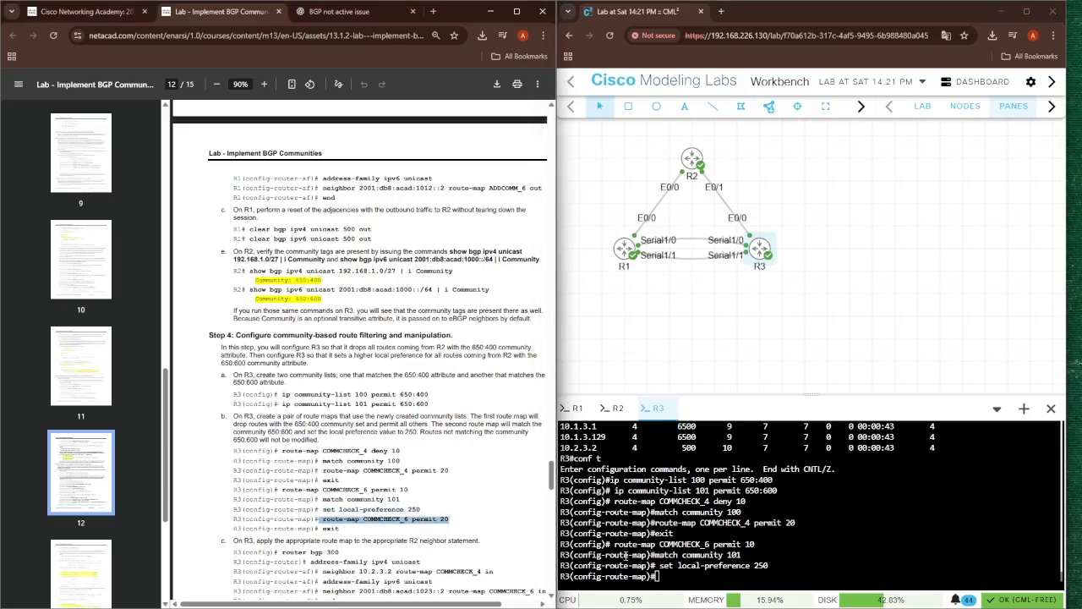
right_click(674, 575)
left_click(695, 441)
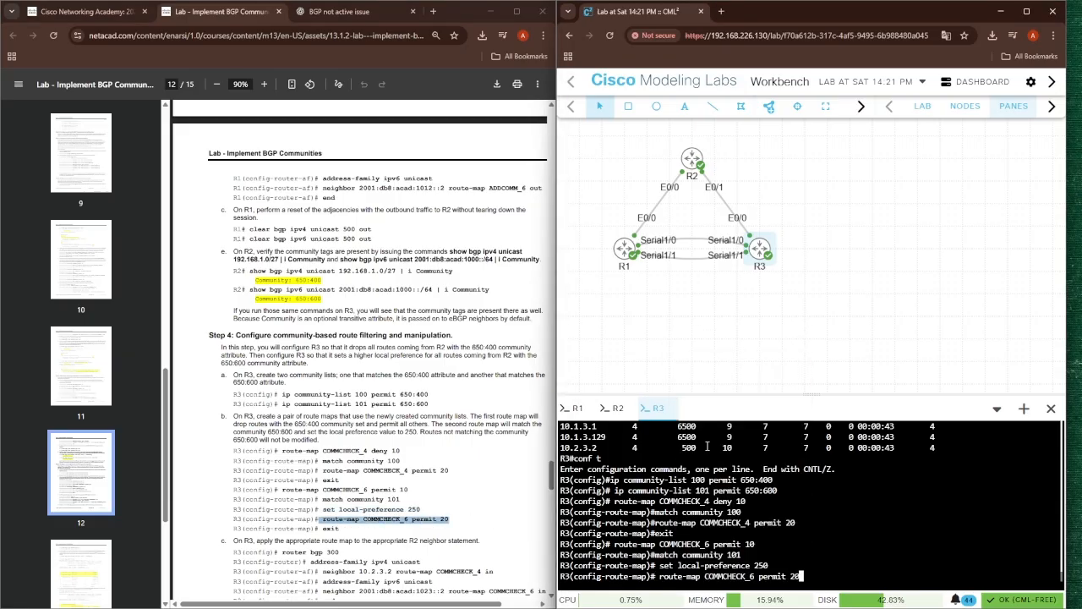